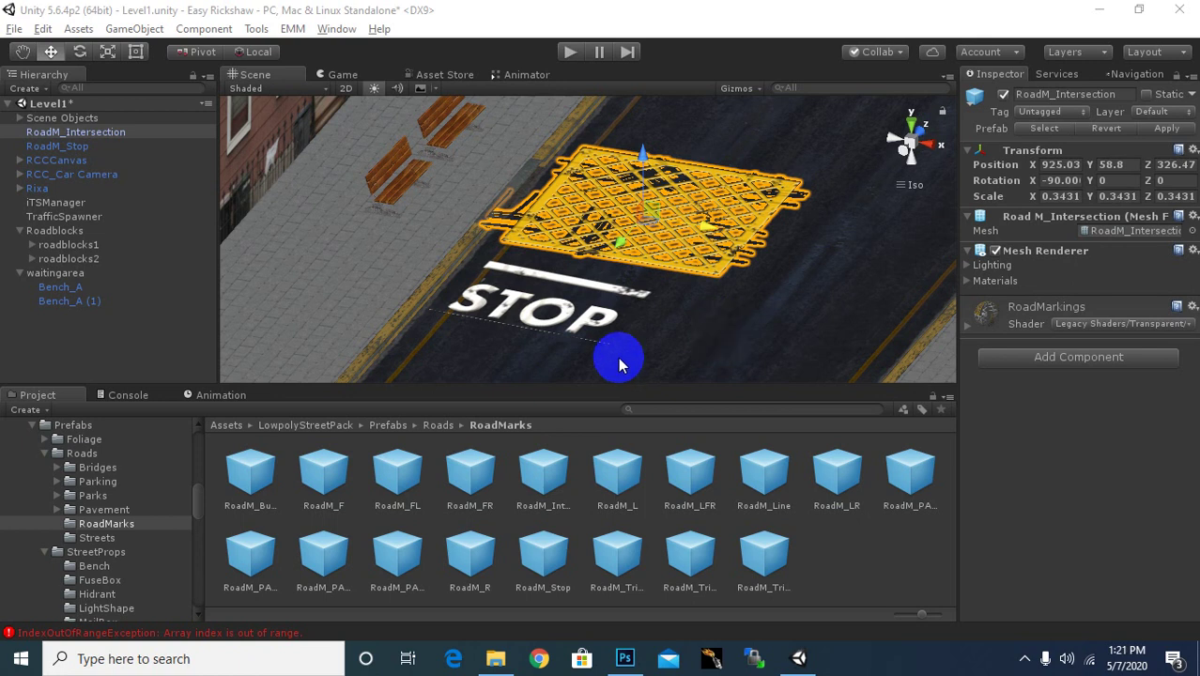
Glance at the Asset Store page, then return to the Scene view.
click(442, 75)
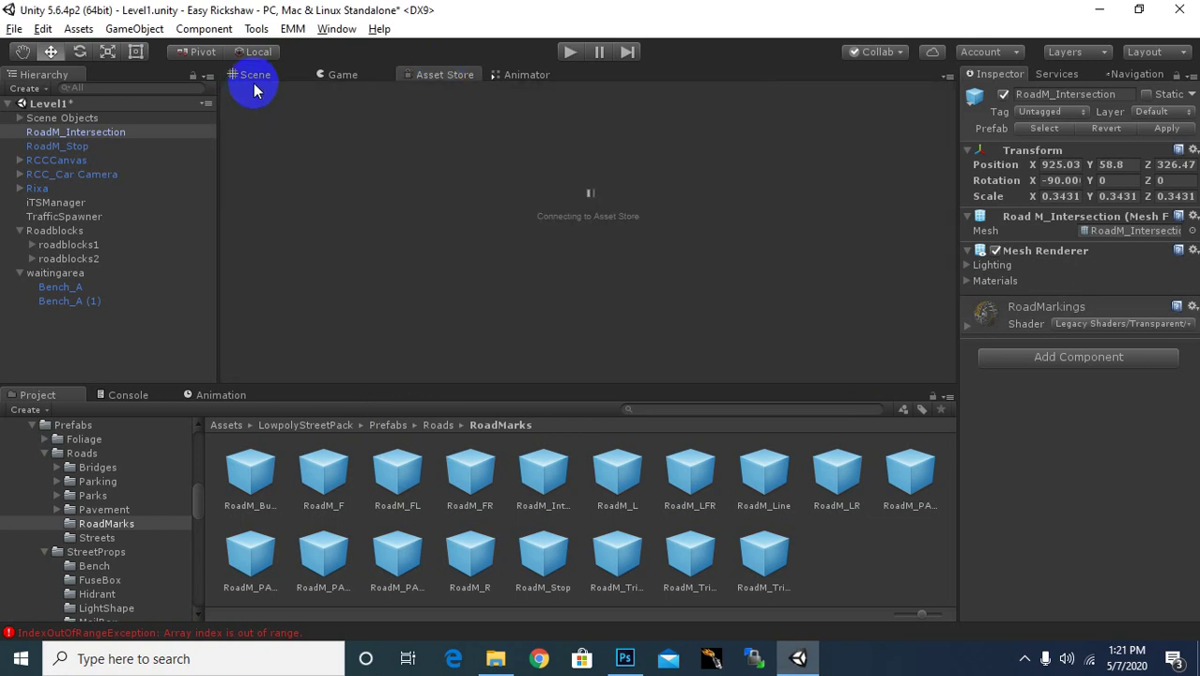
click(254, 75)
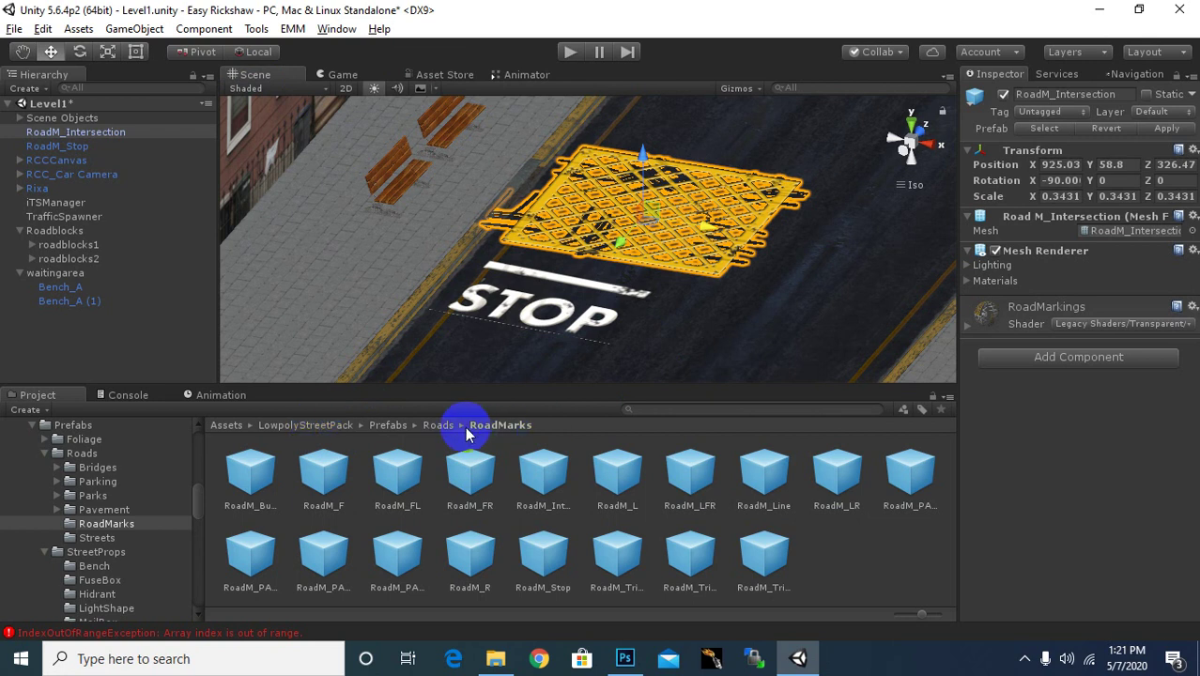
scroll(540, 235, down, 4)
scroll(224, 276, up, 2)
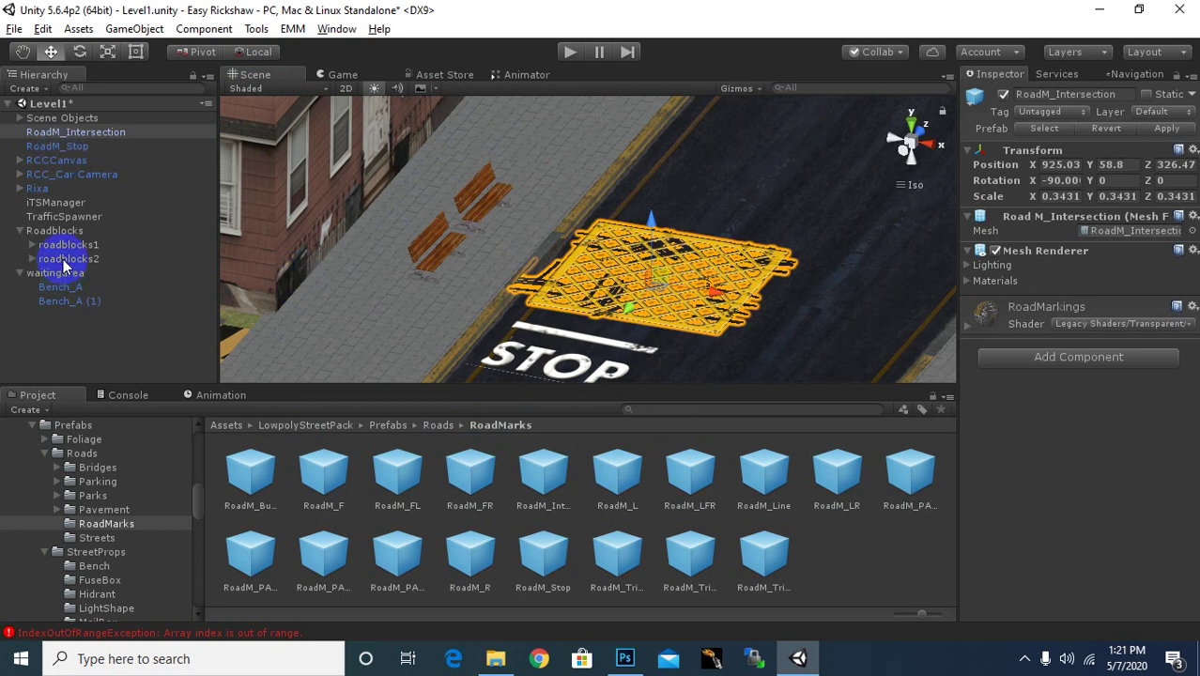
Frame roadblocks2 top-down and select its RoadBlock_D (3) barrier in the expanded group.
click(68, 259)
key(f)
scroll(723, 278, up, 2)
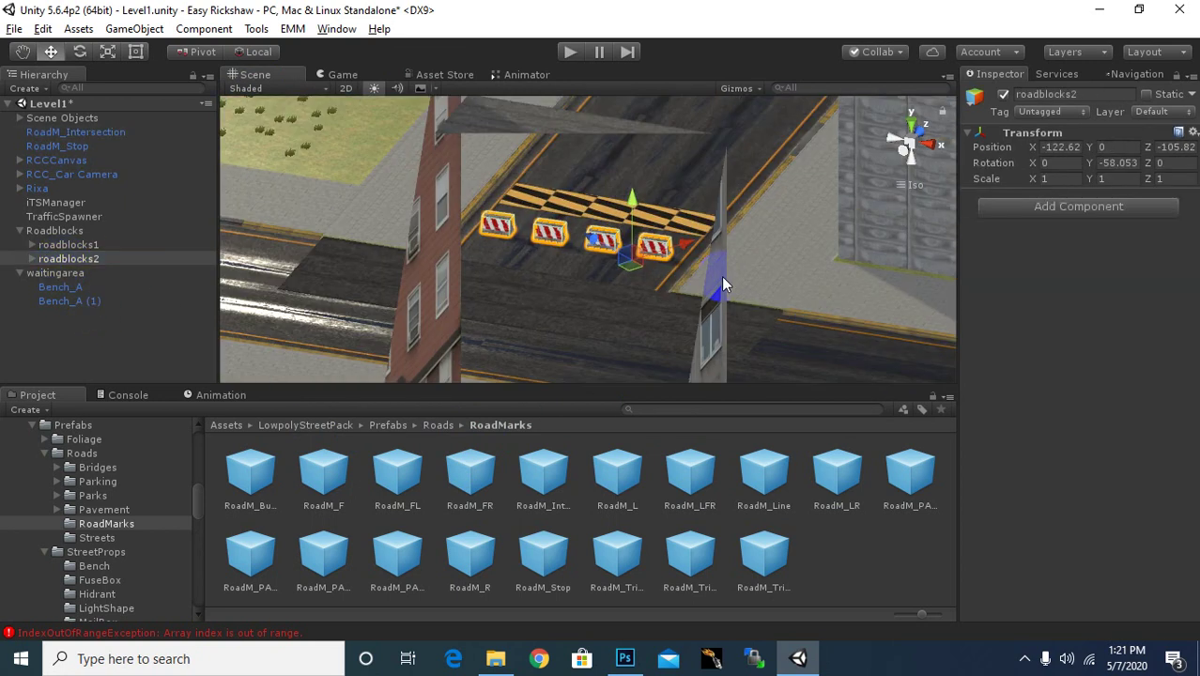
scroll(720, 274, down, 3)
mouse_move(719, 273)
alt+mouse_down()
mouse_move(593, 338)
mouse_move(630, 188)
alt+mouse_up()
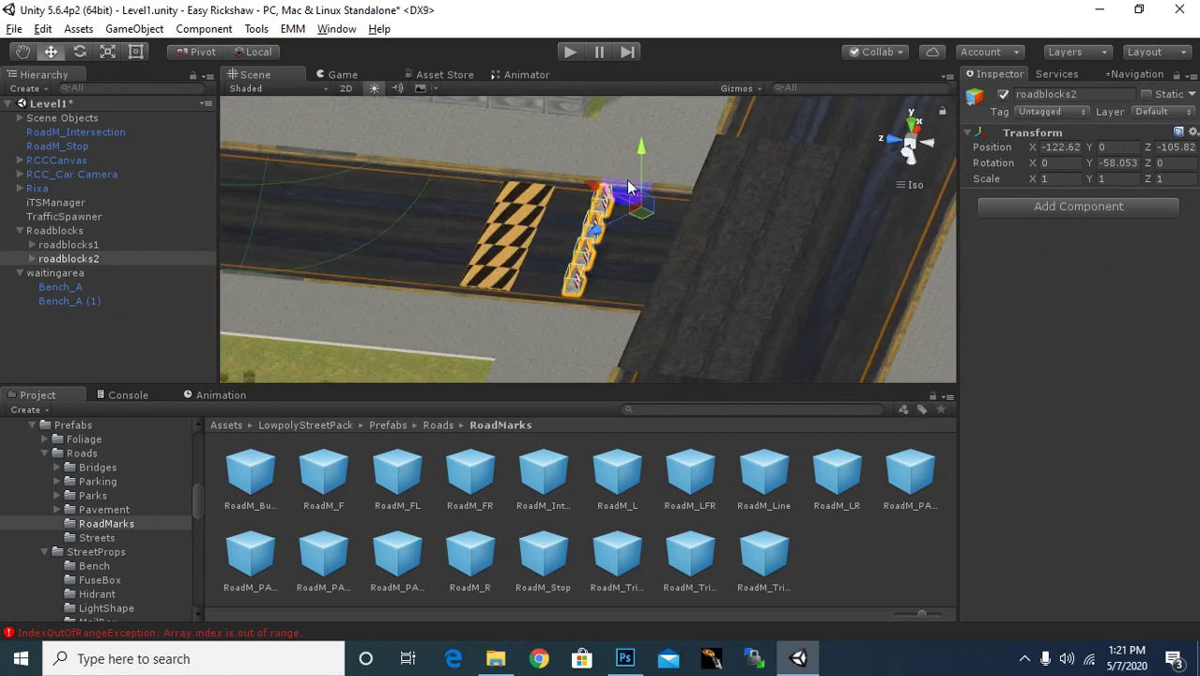
mouse_move(624, 122)
alt+mouse_down()
mouse_move(669, 267)
mouse_move(564, 271)
alt+mouse_up()
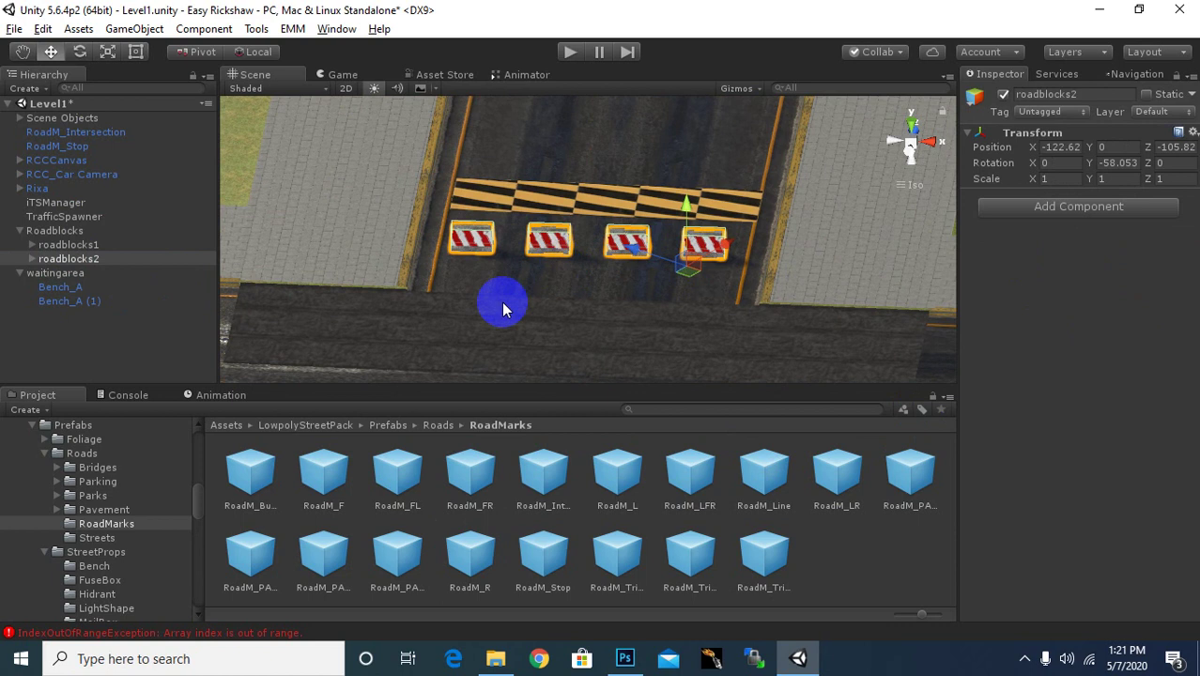
click(32, 260)
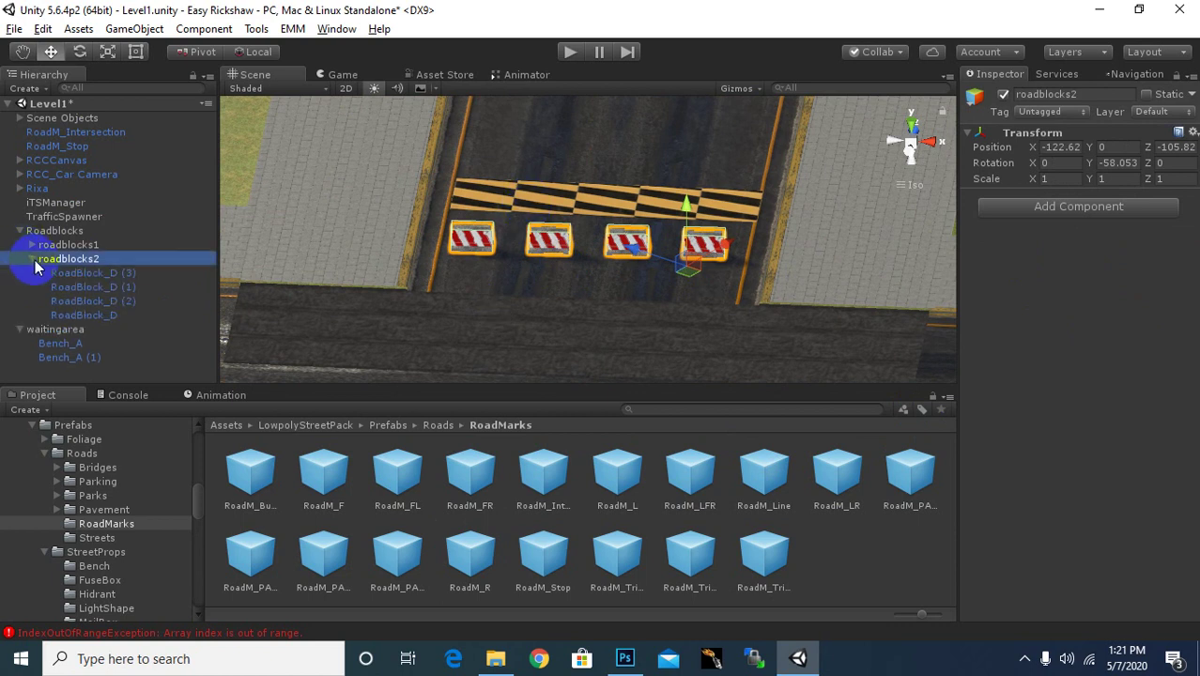
click(61, 271)
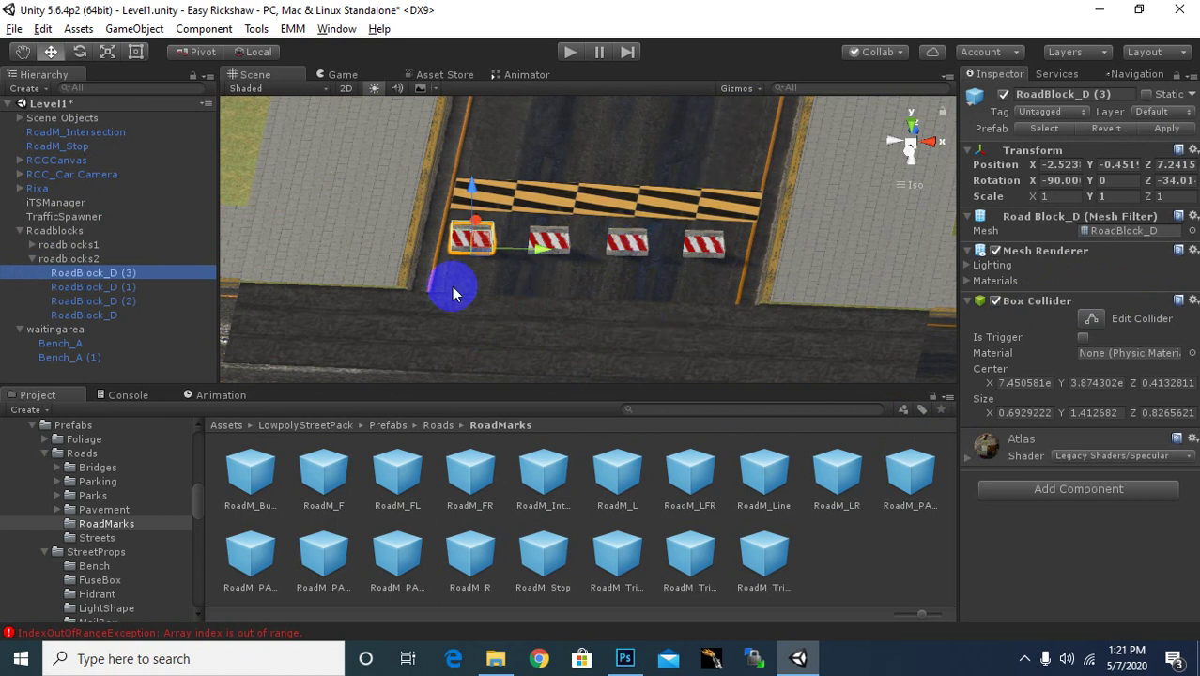
Collapse roadblocks2, frame the waitingarea group and orbit to a top-down view of its two Bench_A benches.
click(31, 260)
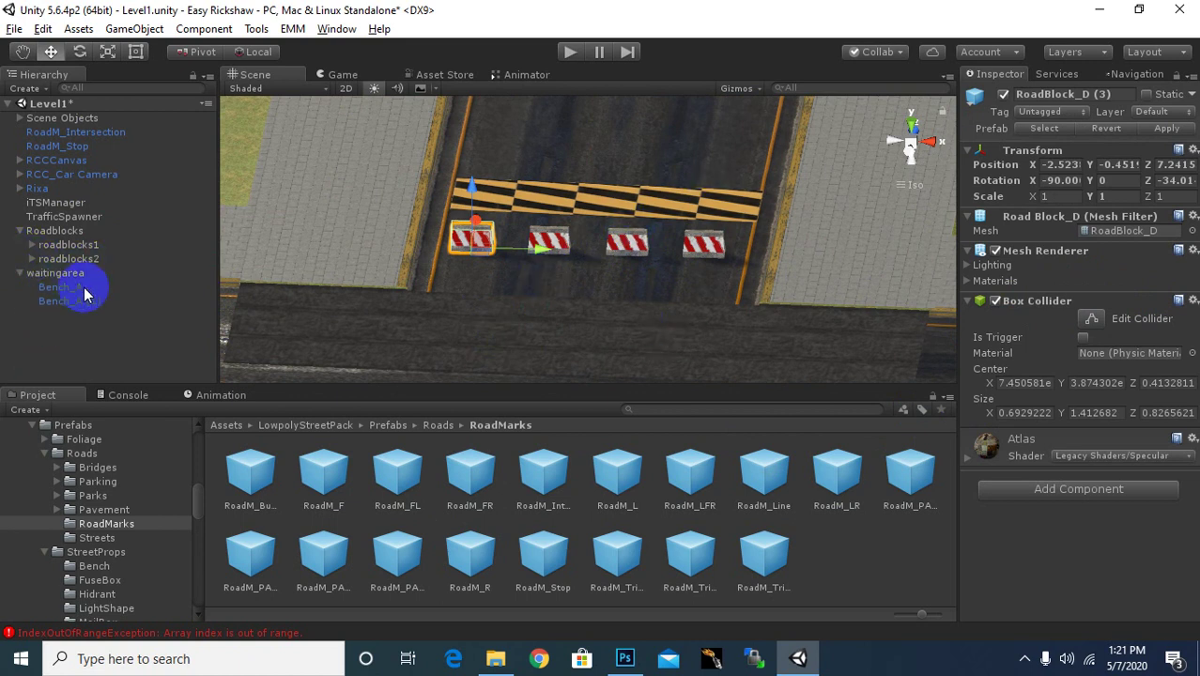
click(66, 273)
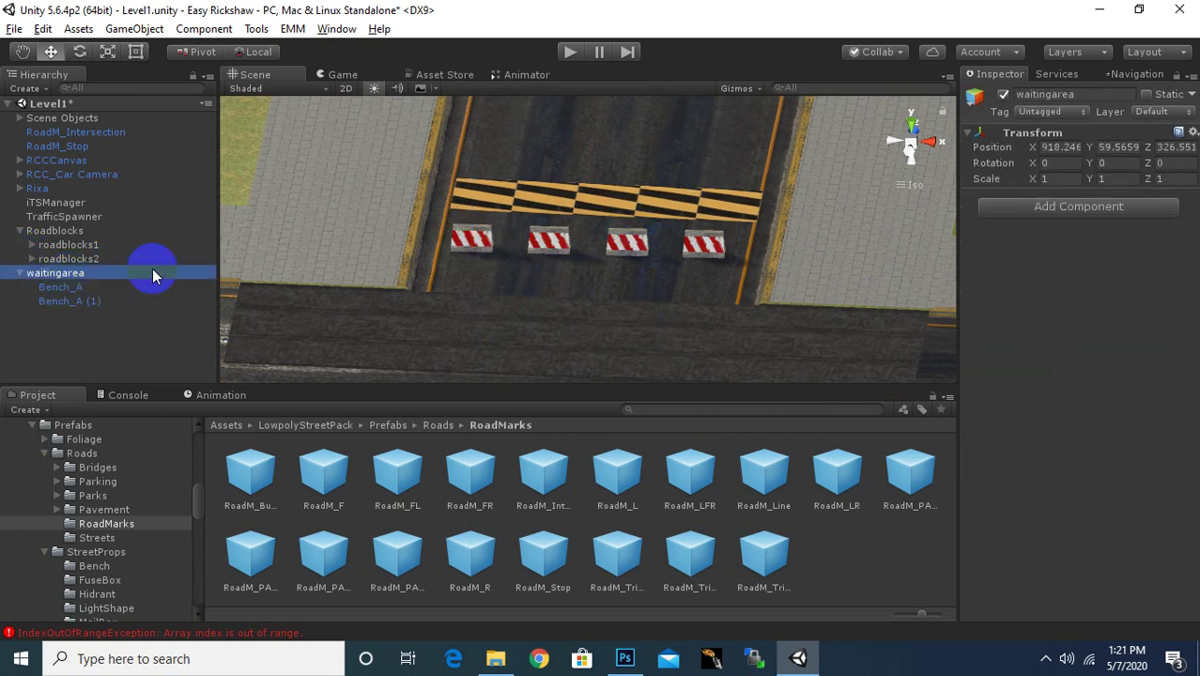
key(f)
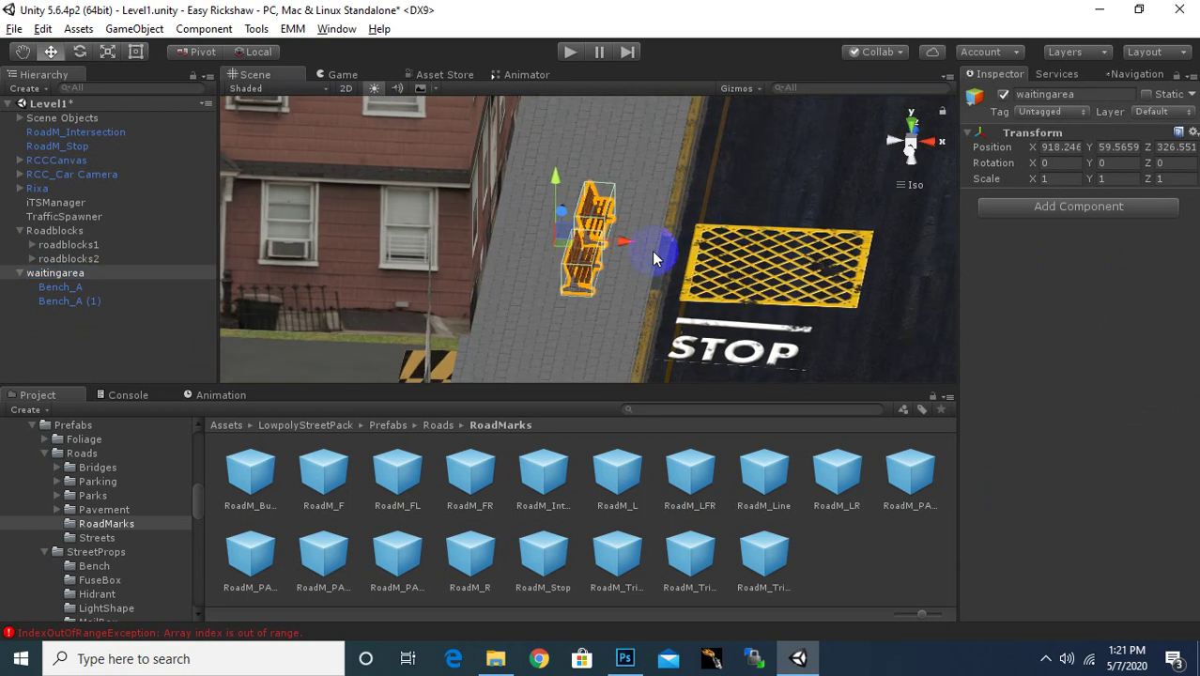
scroll(599, 270, up, 2)
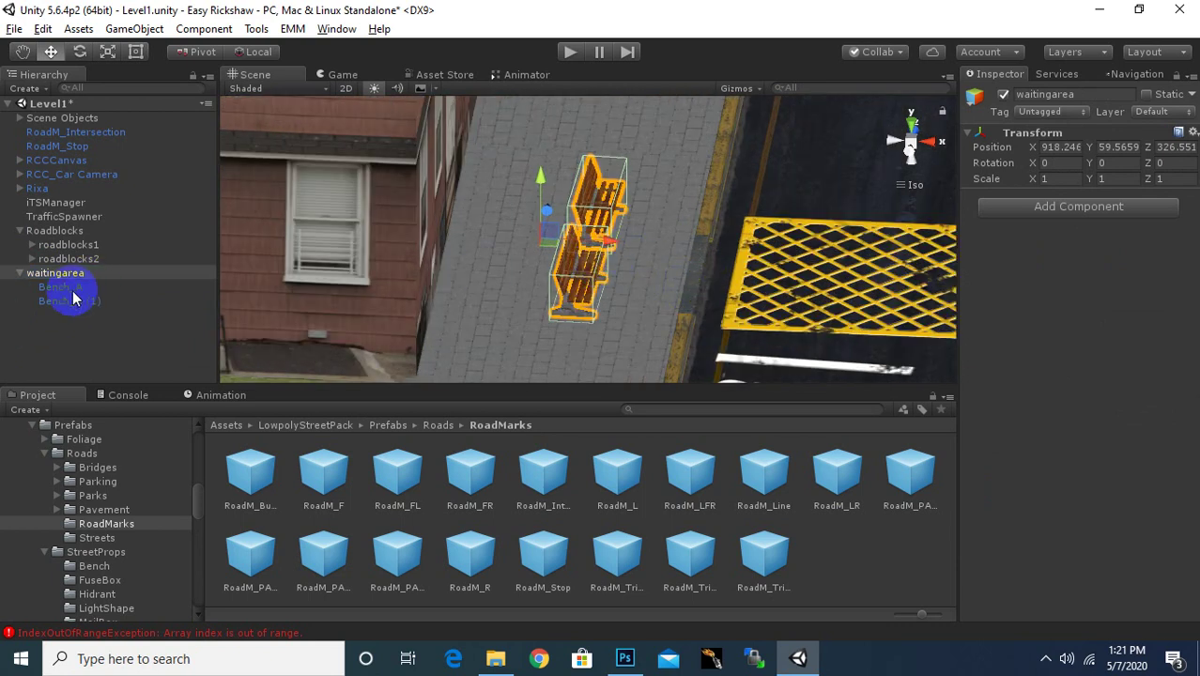
alt+drag(822, 226, 482, 227)
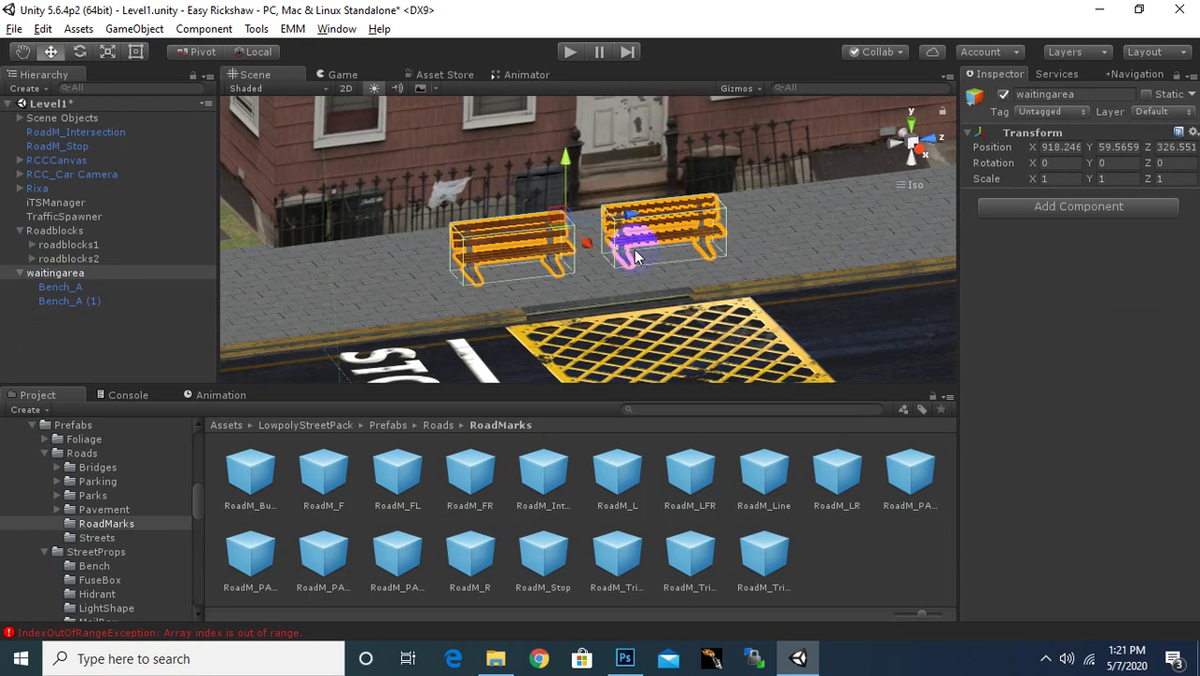
mouse_move(629, 246)
alt+mouse_down()
mouse_move(821, 139)
mouse_move(817, 152)
alt+mouse_up()
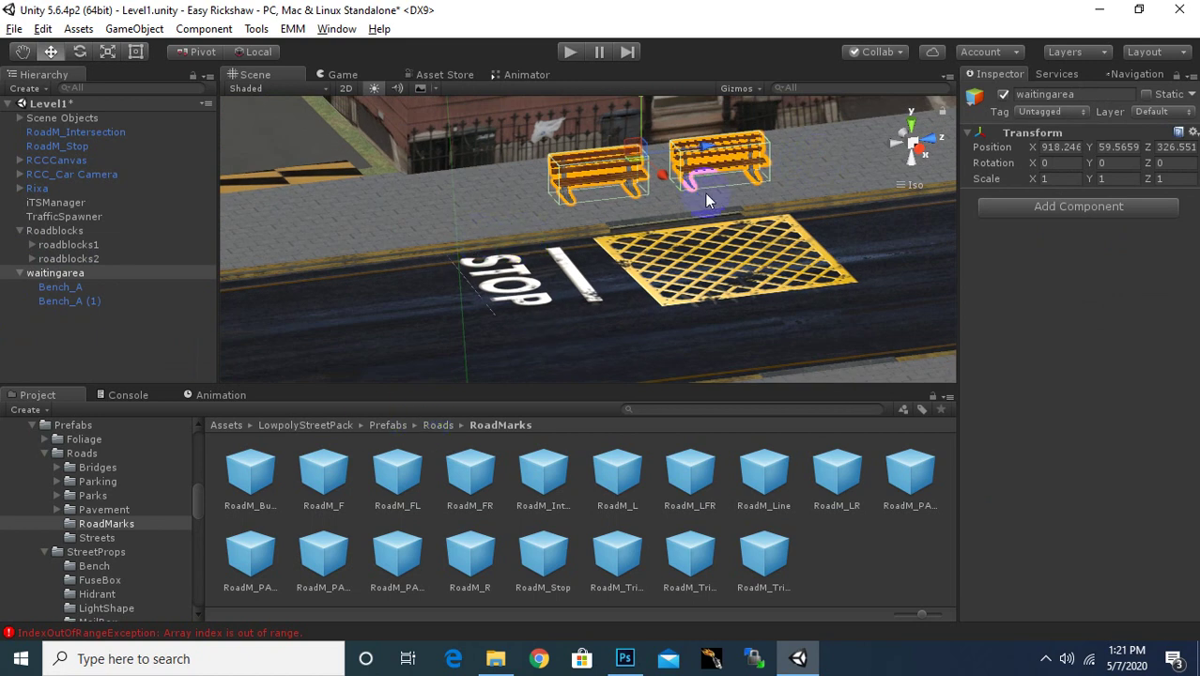
mouse_move(713, 302)
alt+mouse_down()
mouse_move(863, 402)
mouse_move(996, 356)
alt+mouse_up()
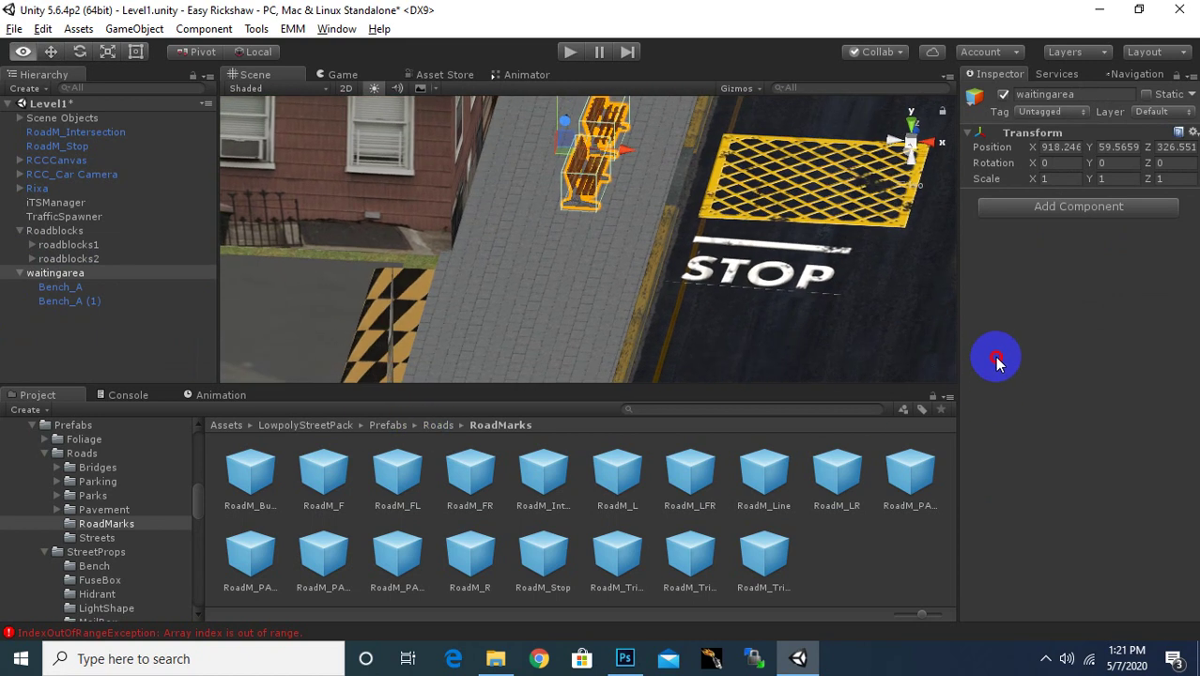
Select the yellow RoadM_Intersection grate, nudge it left, and centre it beside the STOP marking.
click(793, 210)
click(789, 207)
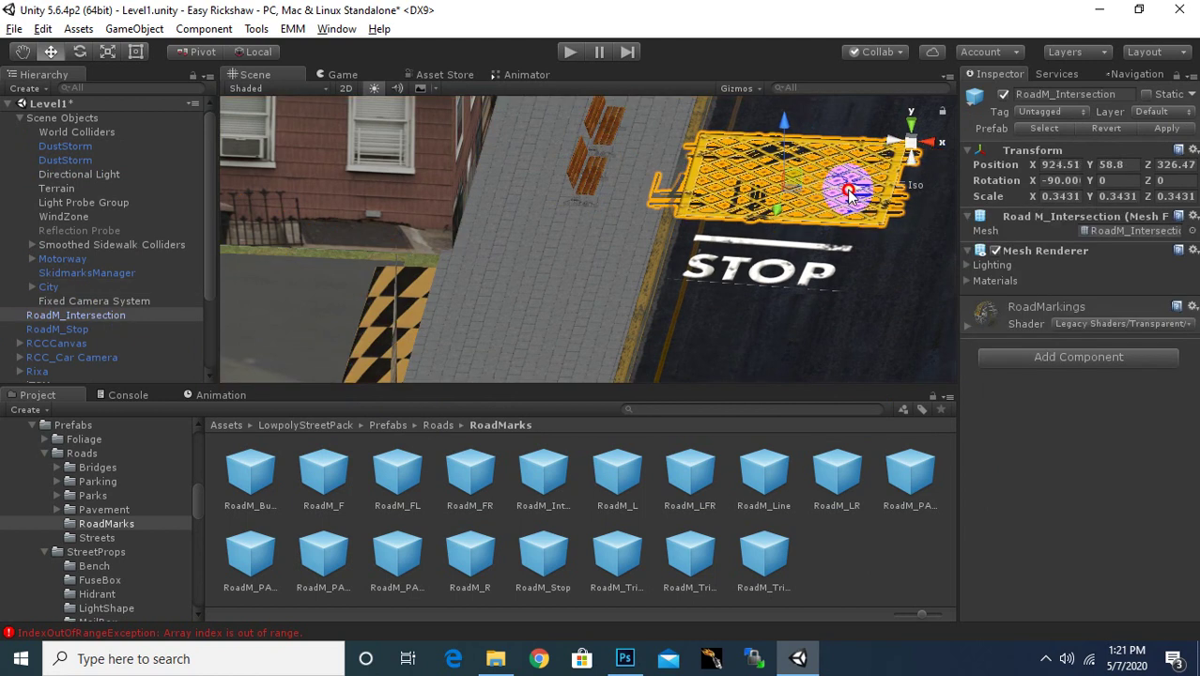
drag(880, 198, 844, 194)
mouse_move(871, 214)
right_down()
mouse_move(828, 243)
mouse_move(611, 276)
right_up()
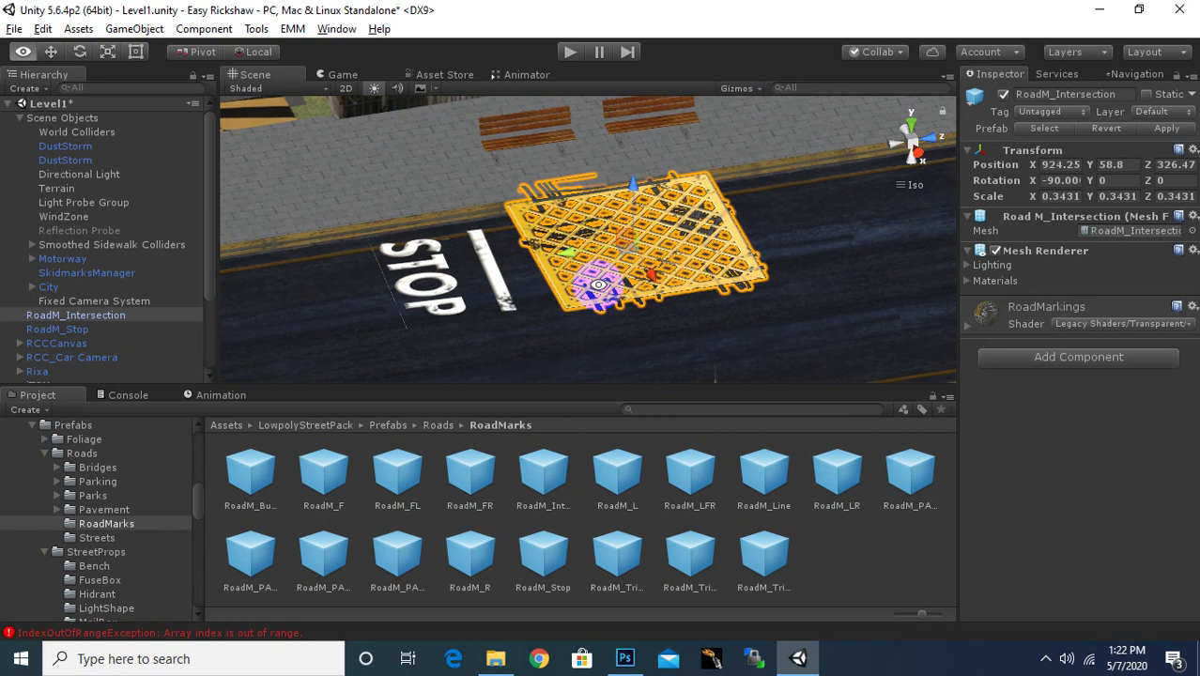
drag(651, 271, 569, 245)
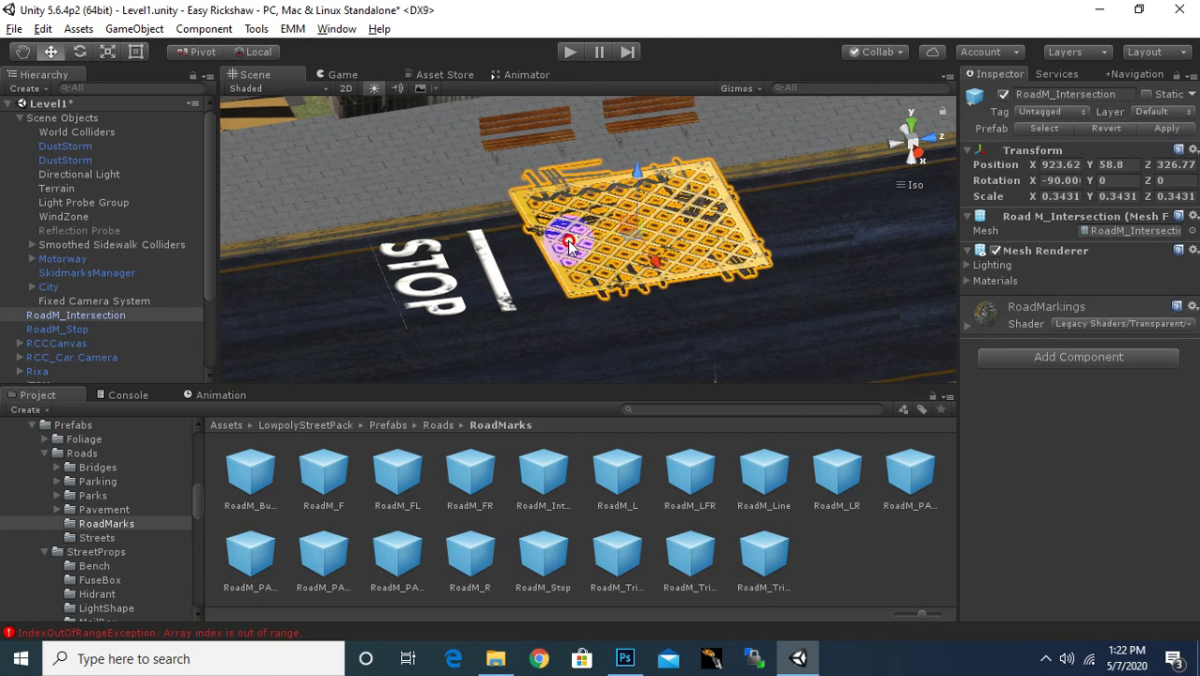
mouse_move(569, 245)
right_down()
mouse_move(852, 237)
mouse_move(321, 286)
right_up()
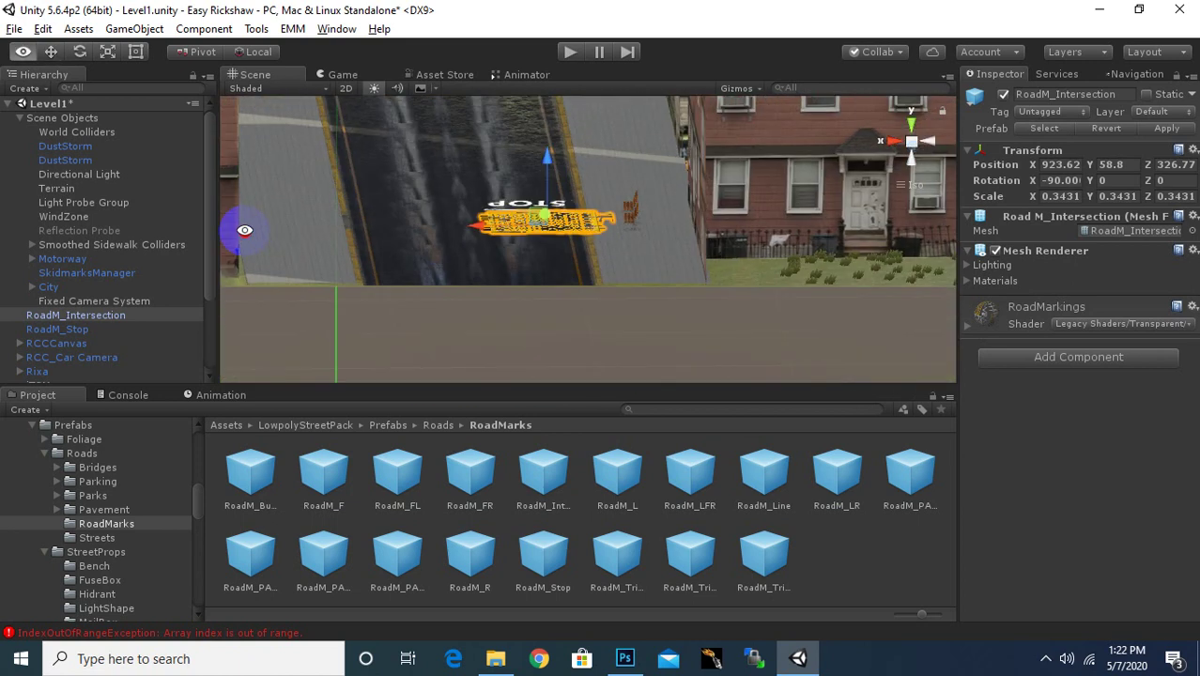
right_drag(321, 286, 883, 496)
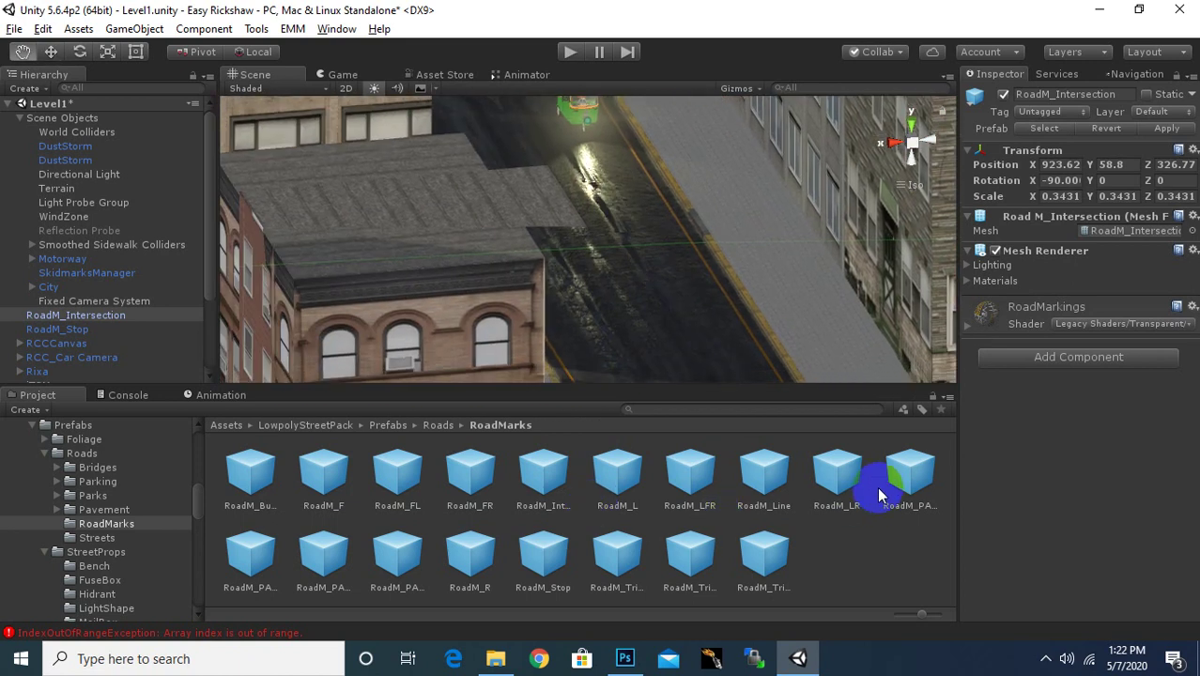
middle_drag(609, 213, 571, 282)
right_drag(571, 283, 723, 263)
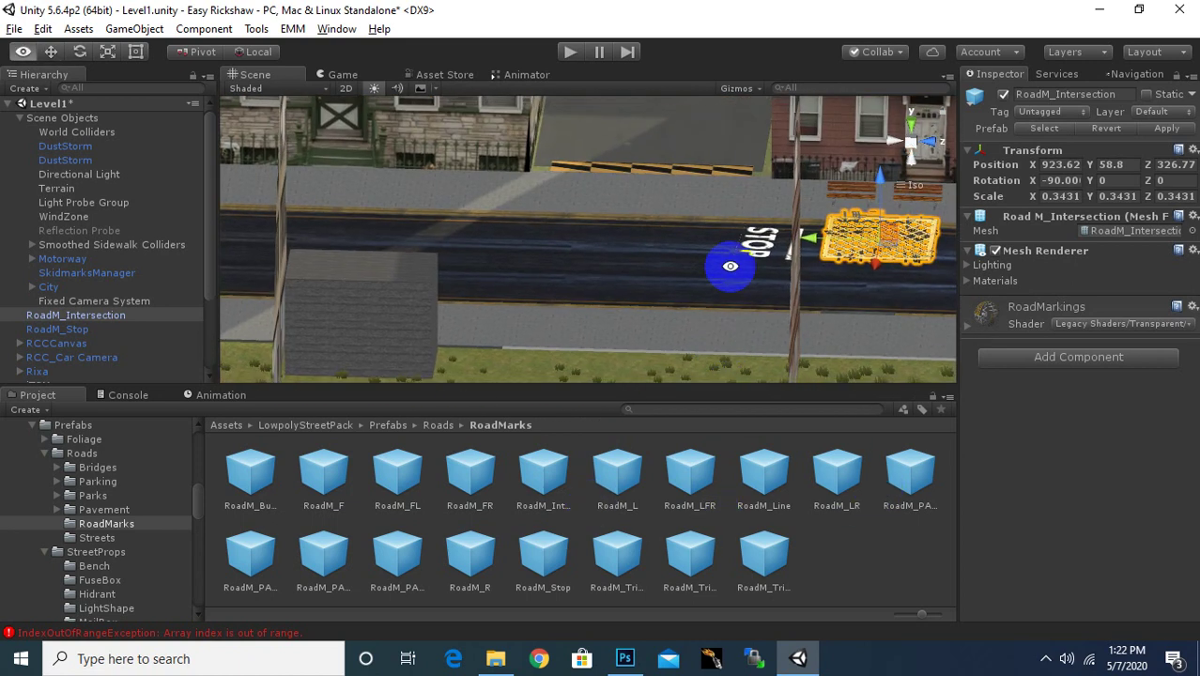
middle_drag(723, 263, 433, 309)
scroll(719, 313, up, 2)
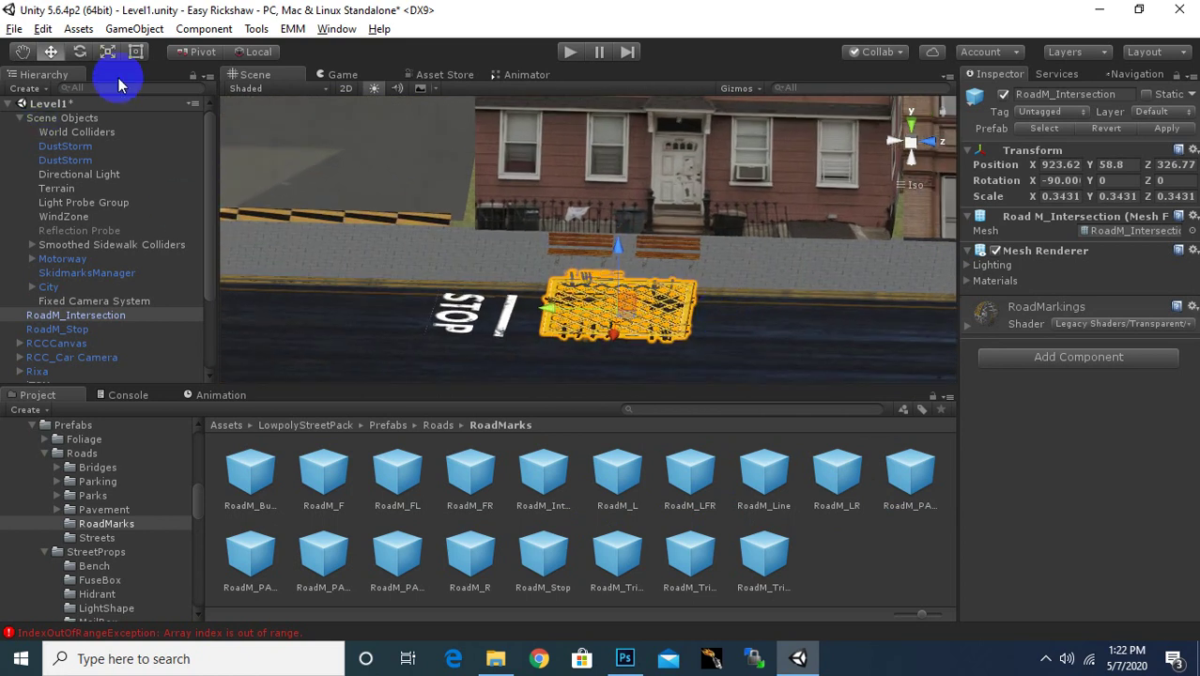
Stretch the grate along Y to a scale of 0.4674 toward the STOP marking.
click(108, 52)
drag(549, 310, 527, 313)
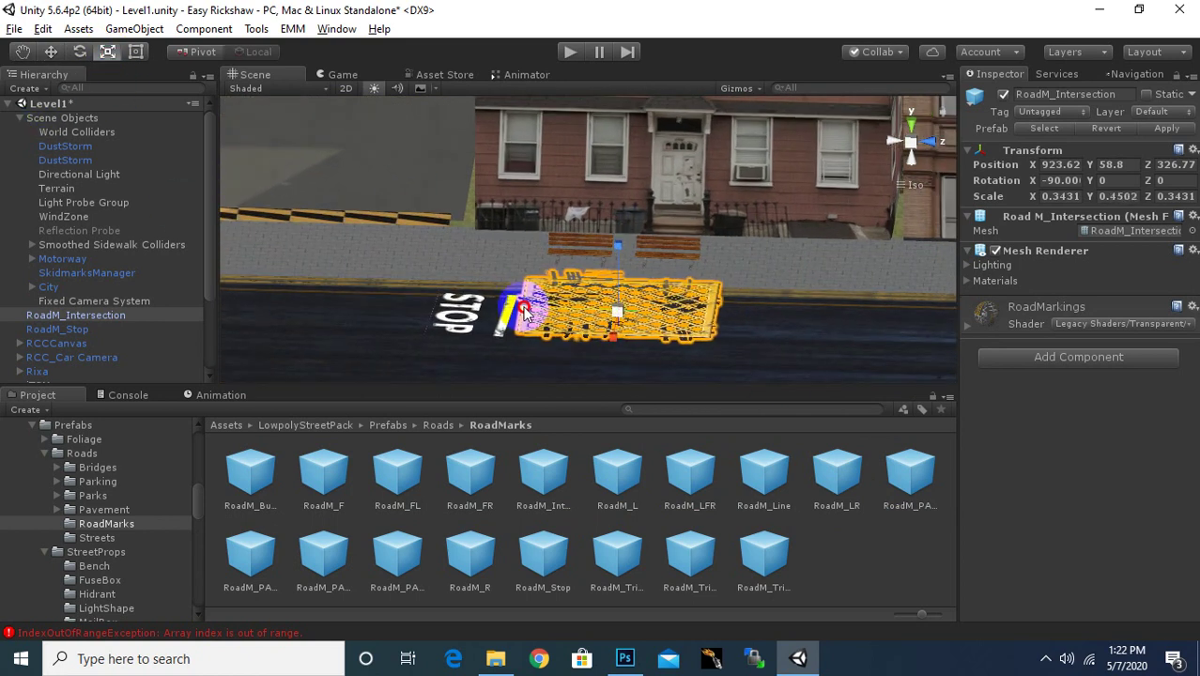
drag(527, 313, 612, 332)
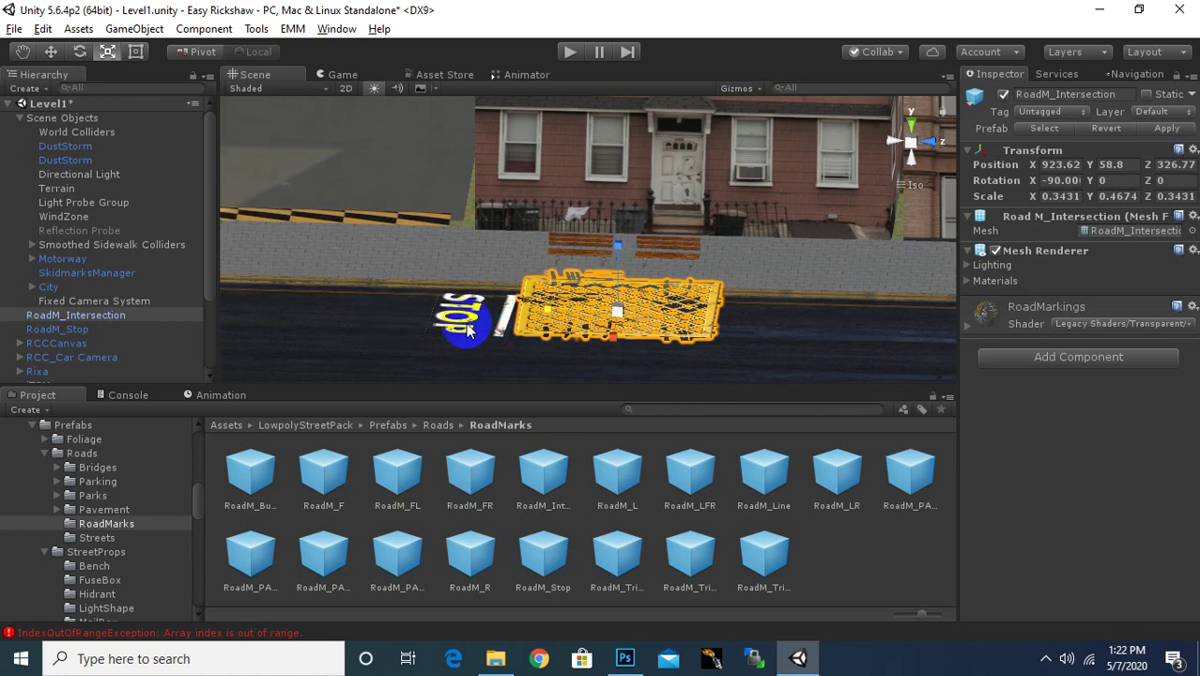
double_click(94, 331)
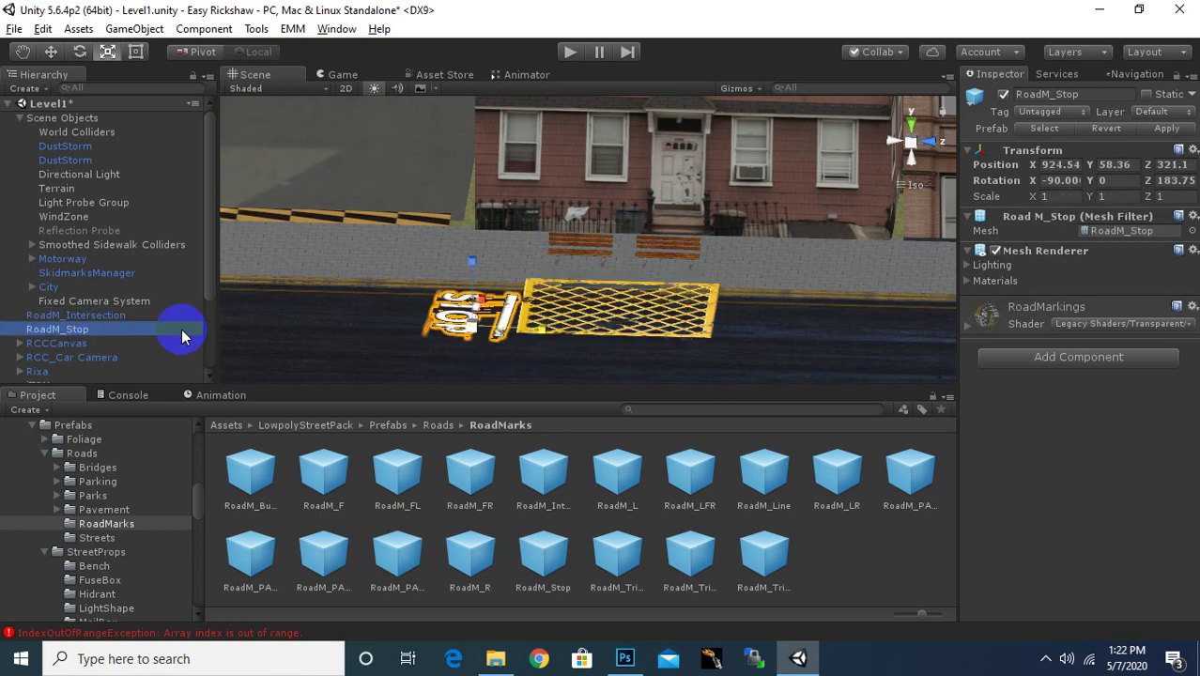
Rotate the STOP marking to Z 181.05 so it sits flush against the grate.
click(80, 52)
drag(543, 326, 554, 332)
click(44, 55)
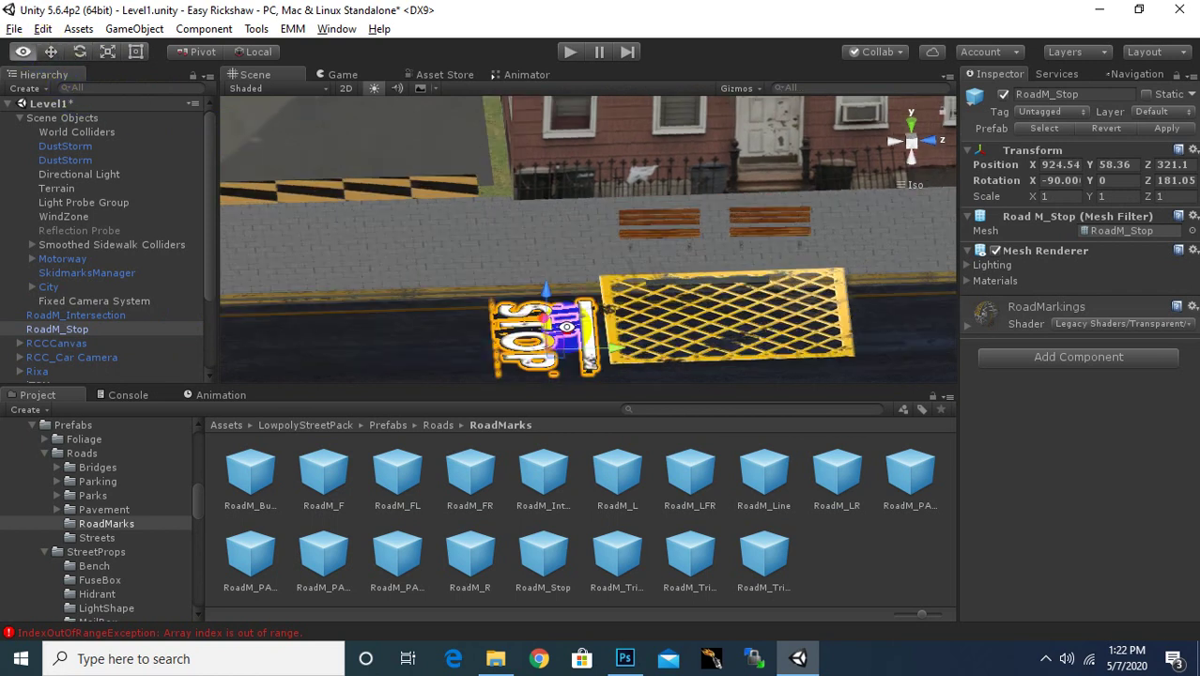
mouse_move(658, 282)
alt+mouse_down()
mouse_move(861, 330)
mouse_move(702, 319)
mouse_move(764, 390)
mouse_move(785, 366)
mouse_move(710, 258)
alt+mouse_up()
scroll(713, 268, down, 2)
alt+drag(817, 330, 370, 315)
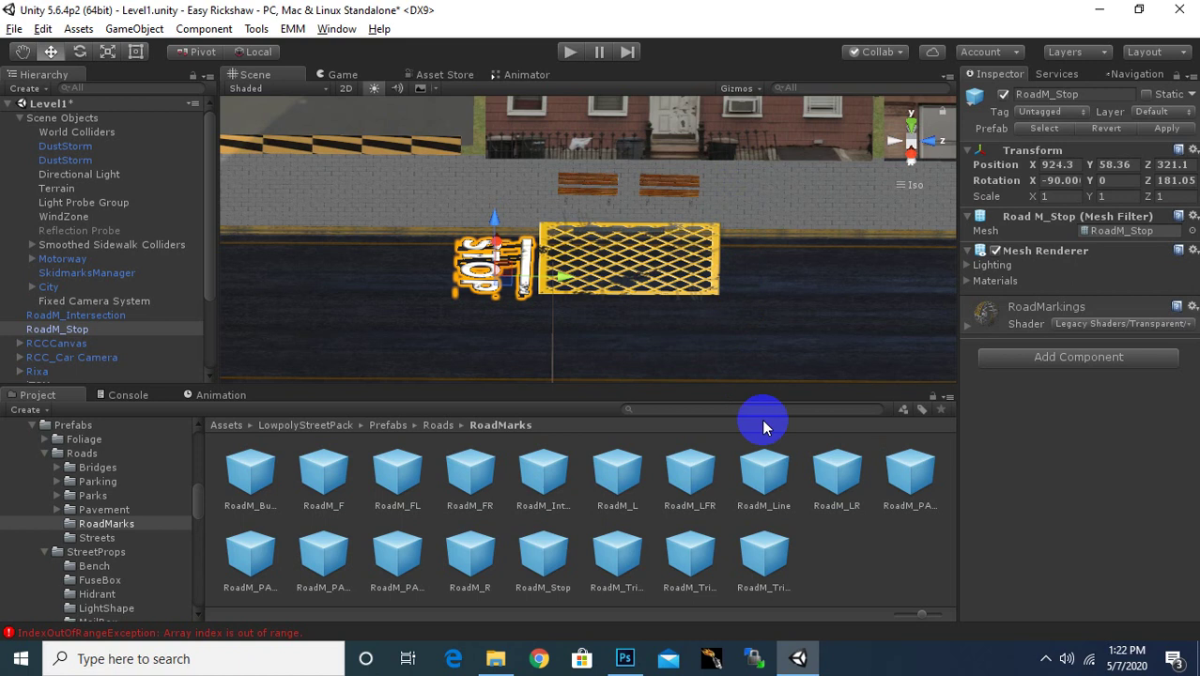
drag(766, 473, 823, 495)
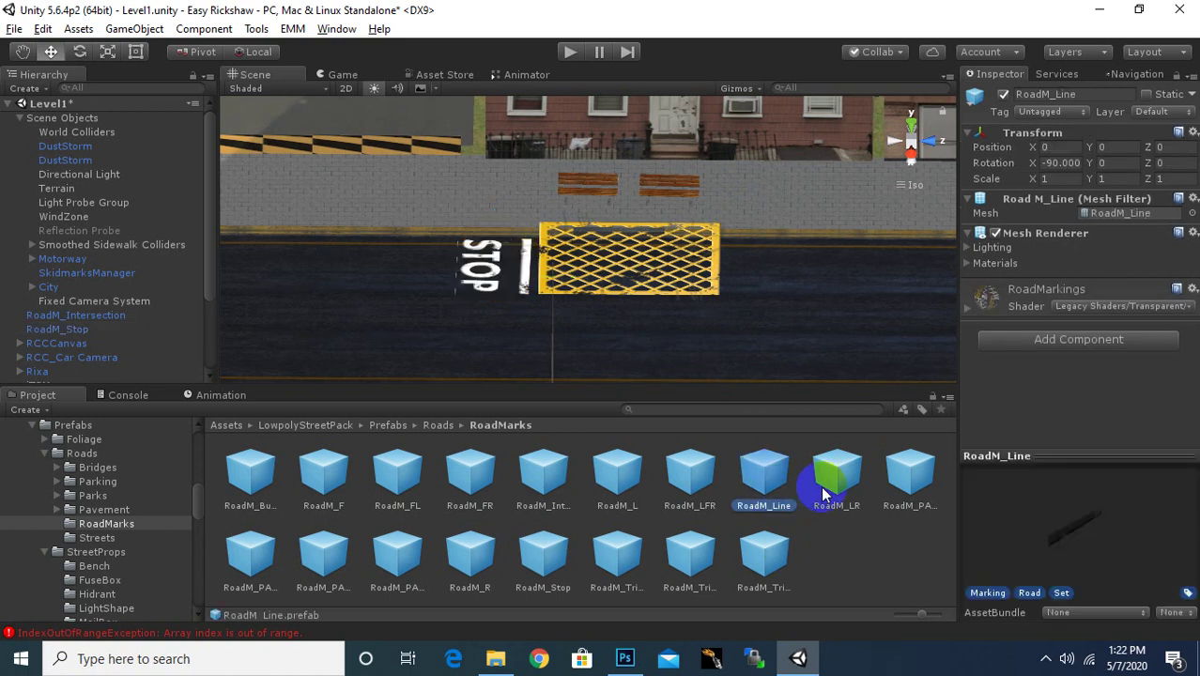
Preview the RoadM_PArking_A, B and C road-marking prefabs.
click(827, 488)
click(909, 474)
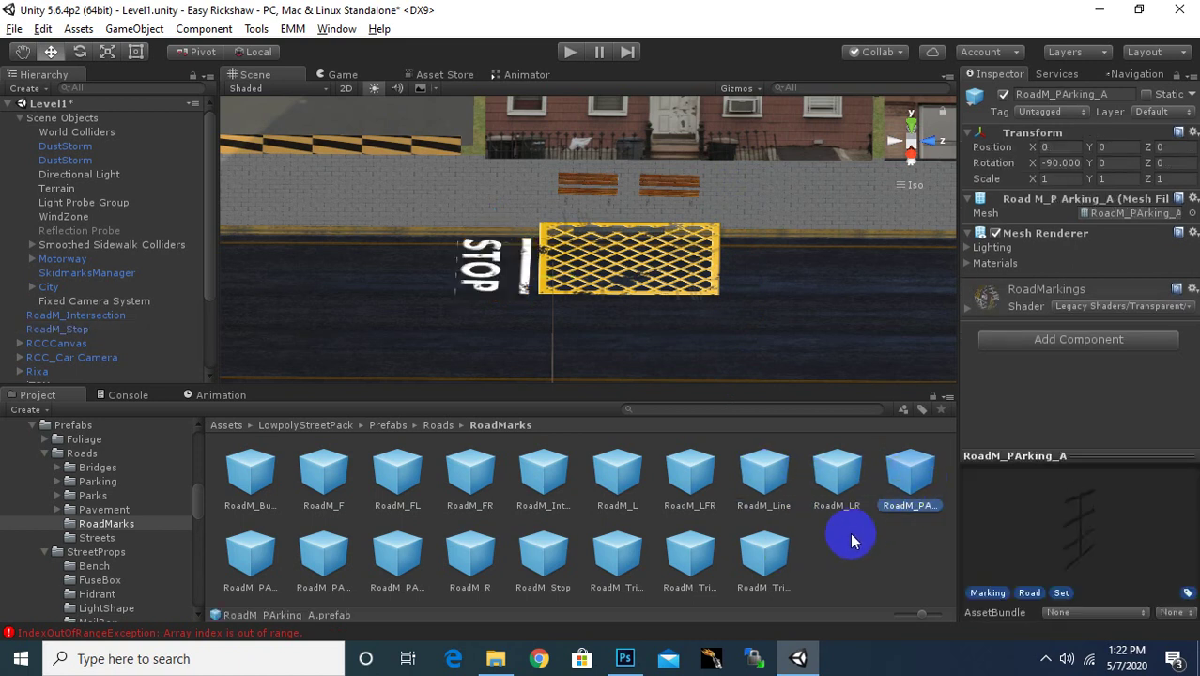
click(763, 564)
click(908, 474)
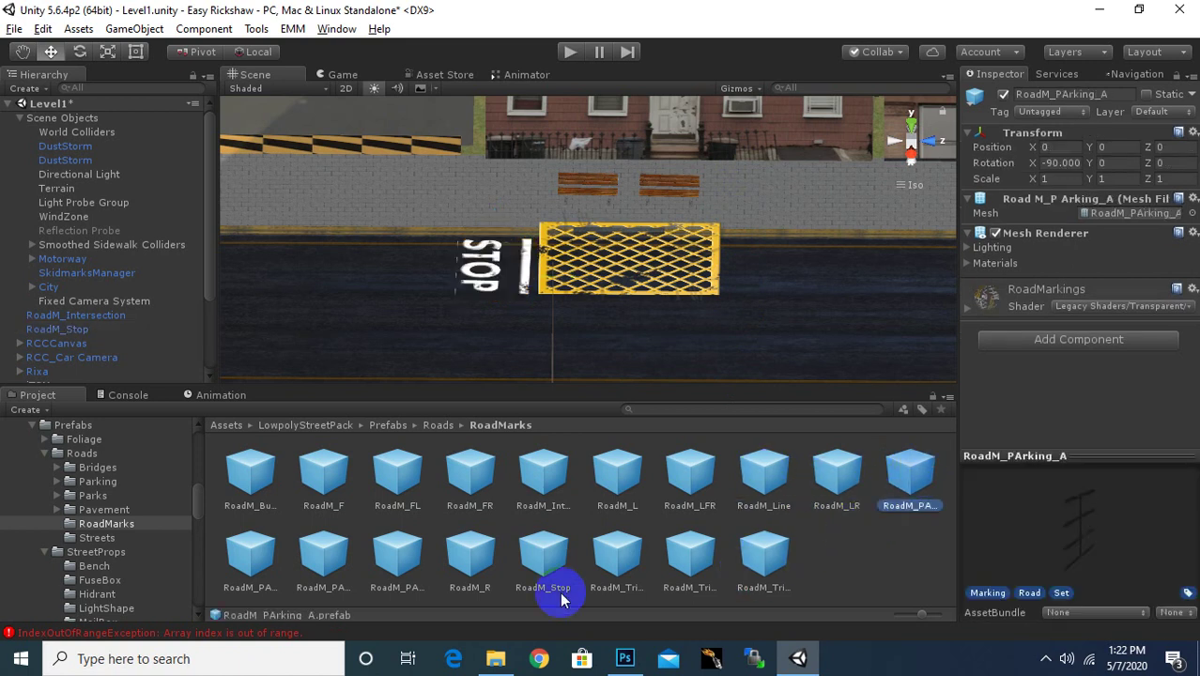
click(252, 559)
click(323, 559)
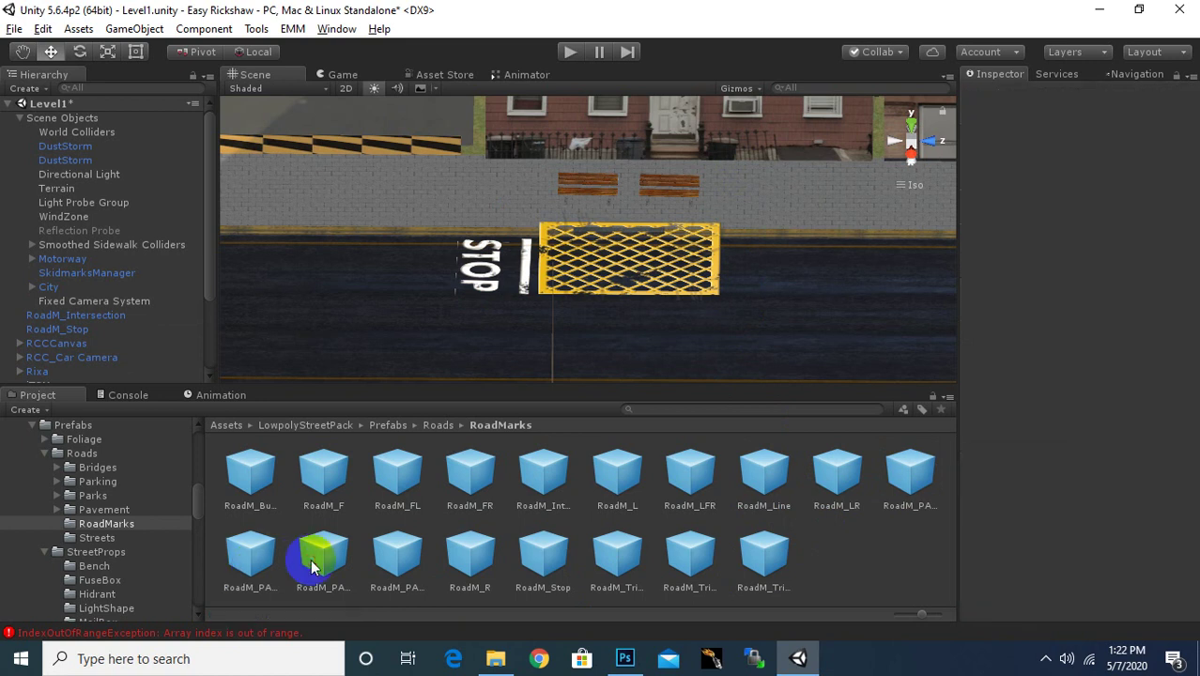
click(394, 562)
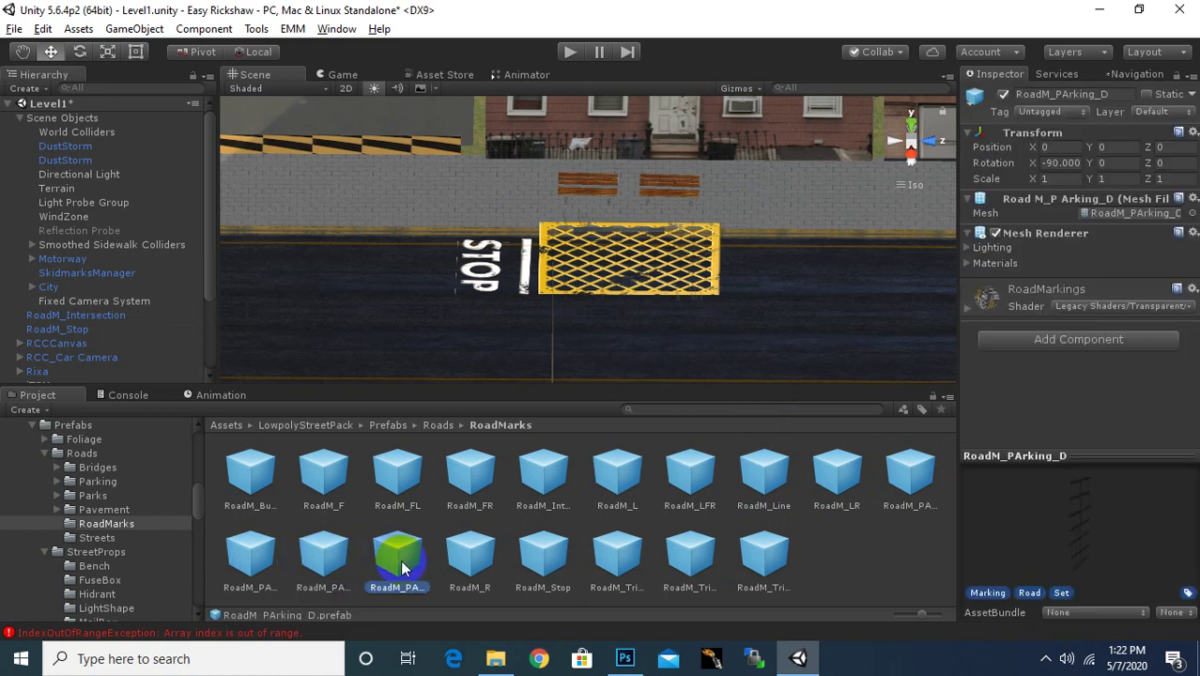
Place RoadM_PArking_D in the street, turned about 90° and shrunk to roughly 0.6 scale.
mouse_move(402, 568)
mouse_down()
mouse_move(613, 303)
mouse_move(612, 313)
mouse_up()
scroll(612, 313, down, 3)
middle_drag(611, 312, 615, 310)
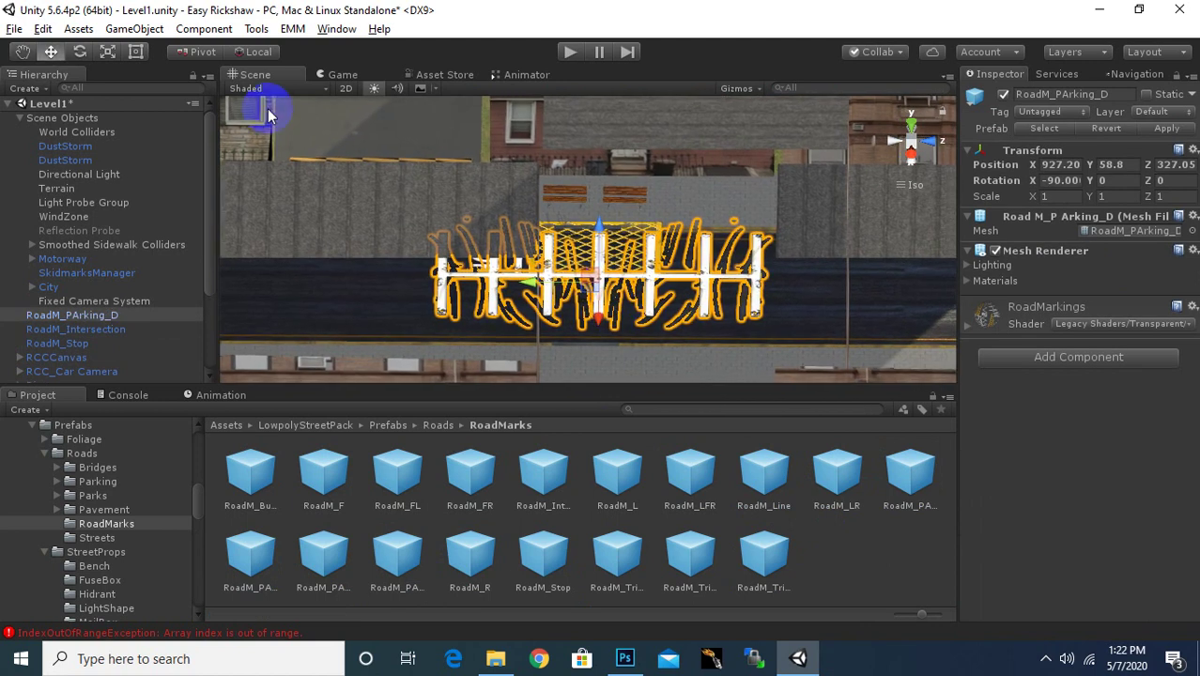
click(79, 55)
mouse_move(629, 325)
mouse_down()
mouse_move(459, 380)
mouse_move(526, 397)
mouse_up()
click(108, 51)
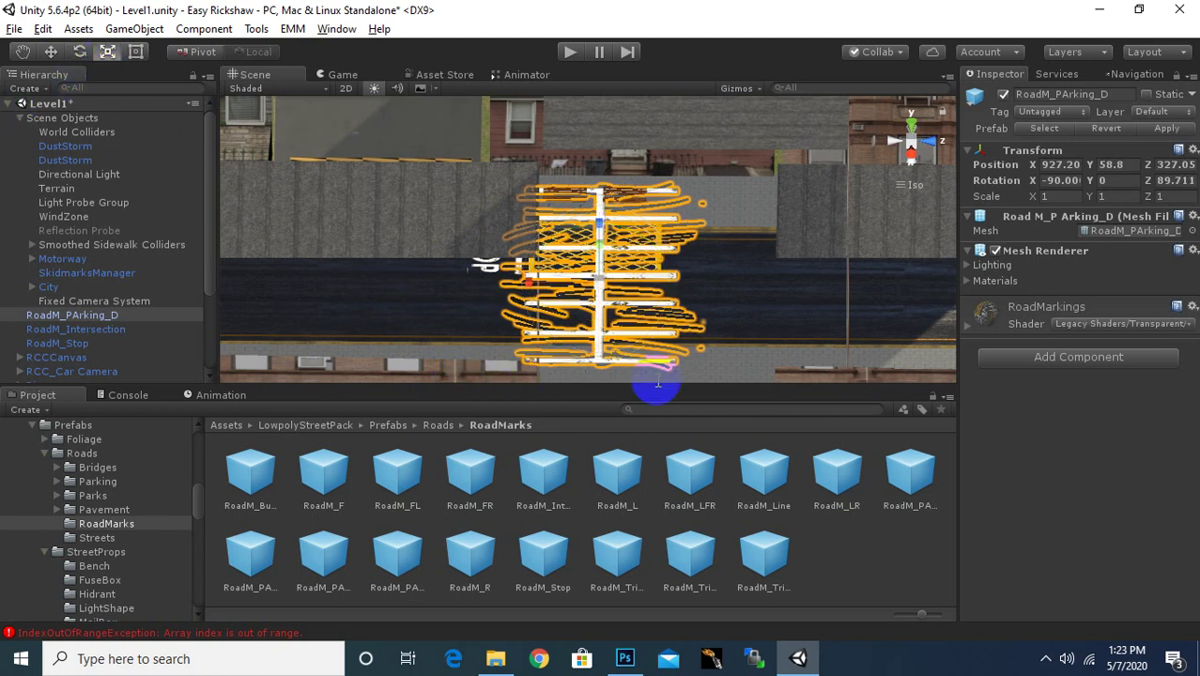
drag(598, 284, 594, 317)
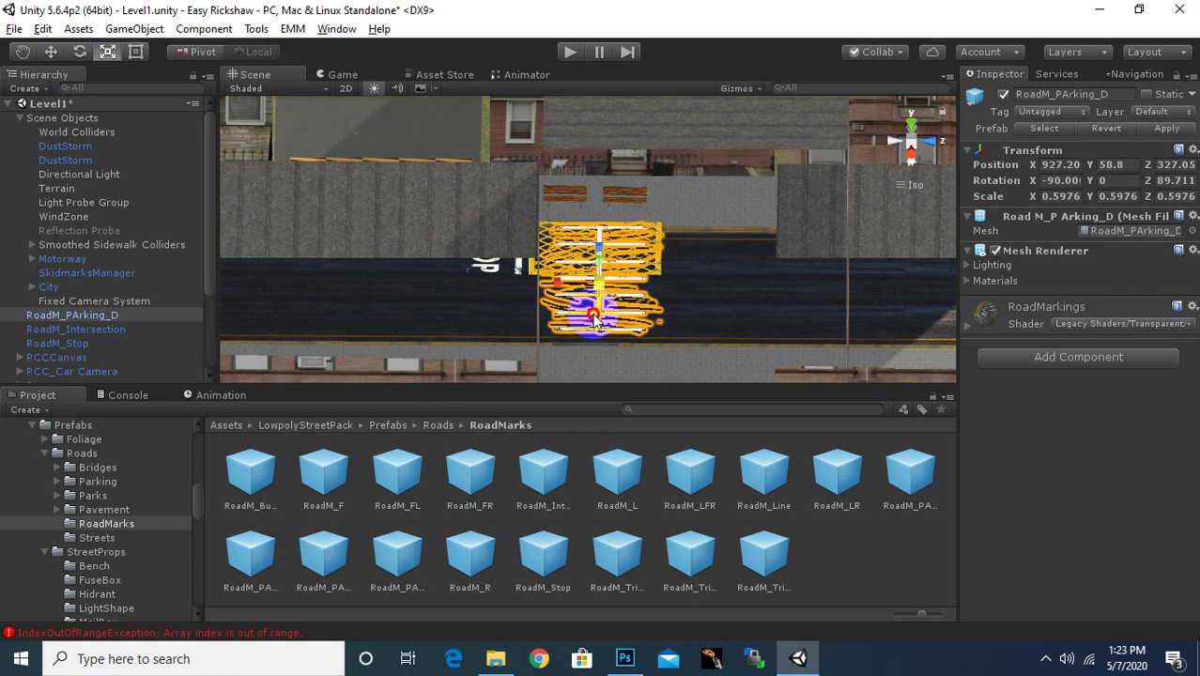
Move the parking marking beside the hatched box and stretch it to Y scale 0.6499.
click(51, 52)
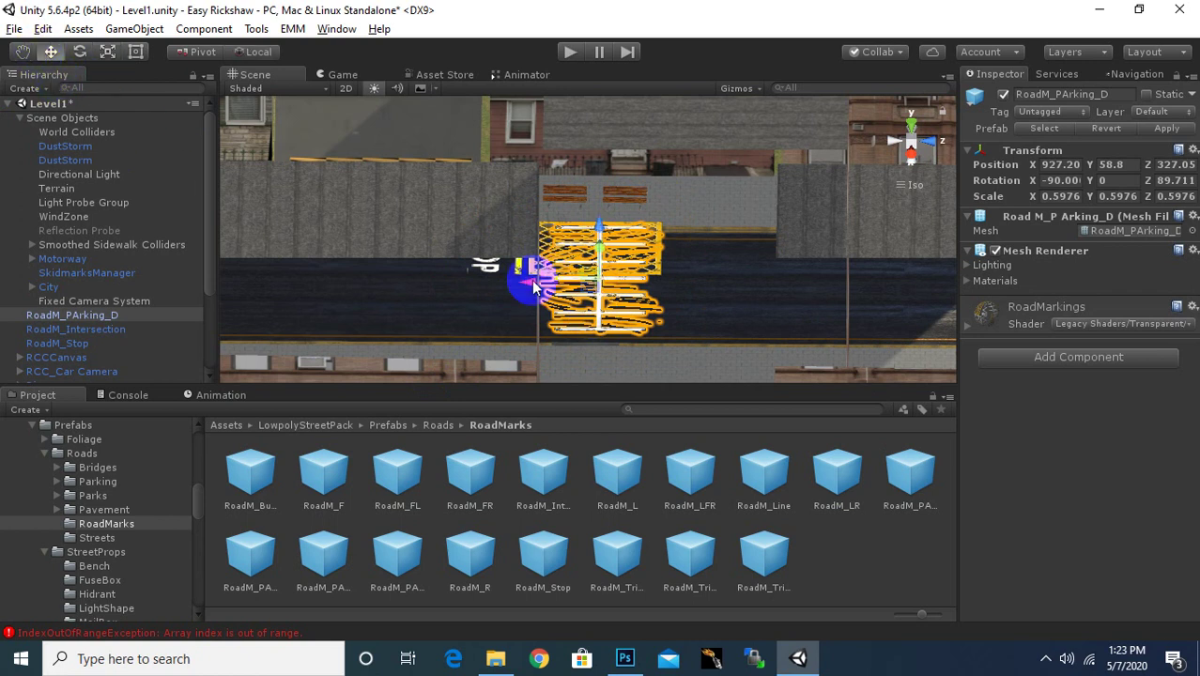
drag(533, 287, 645, 326)
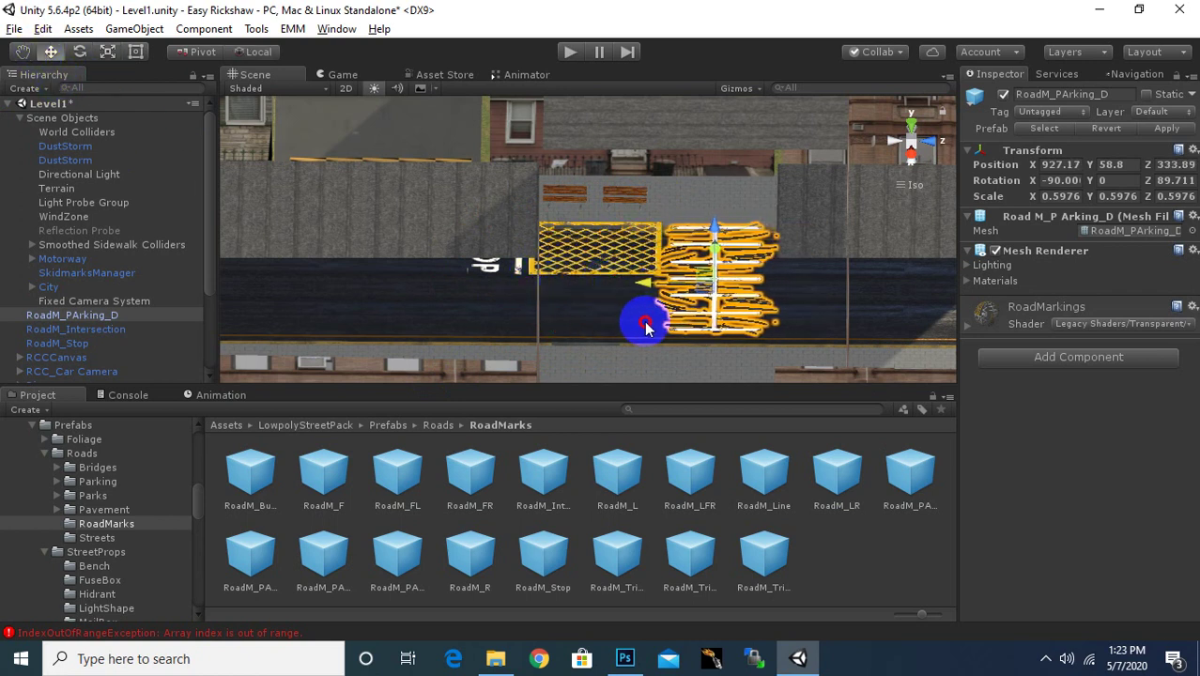
mouse_move(645, 324)
alt+mouse_down()
mouse_move(820, 427)
mouse_move(1112, 308)
alt+mouse_up()
scroll(831, 241, up, 3)
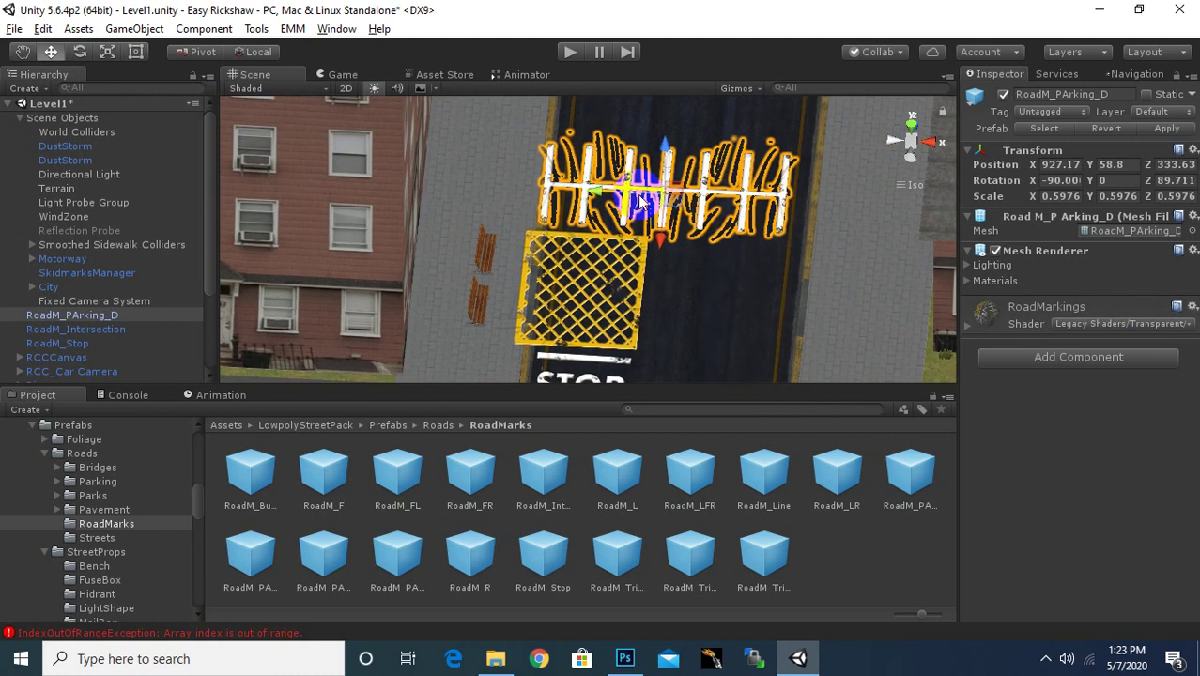
drag(642, 202, 609, 194)
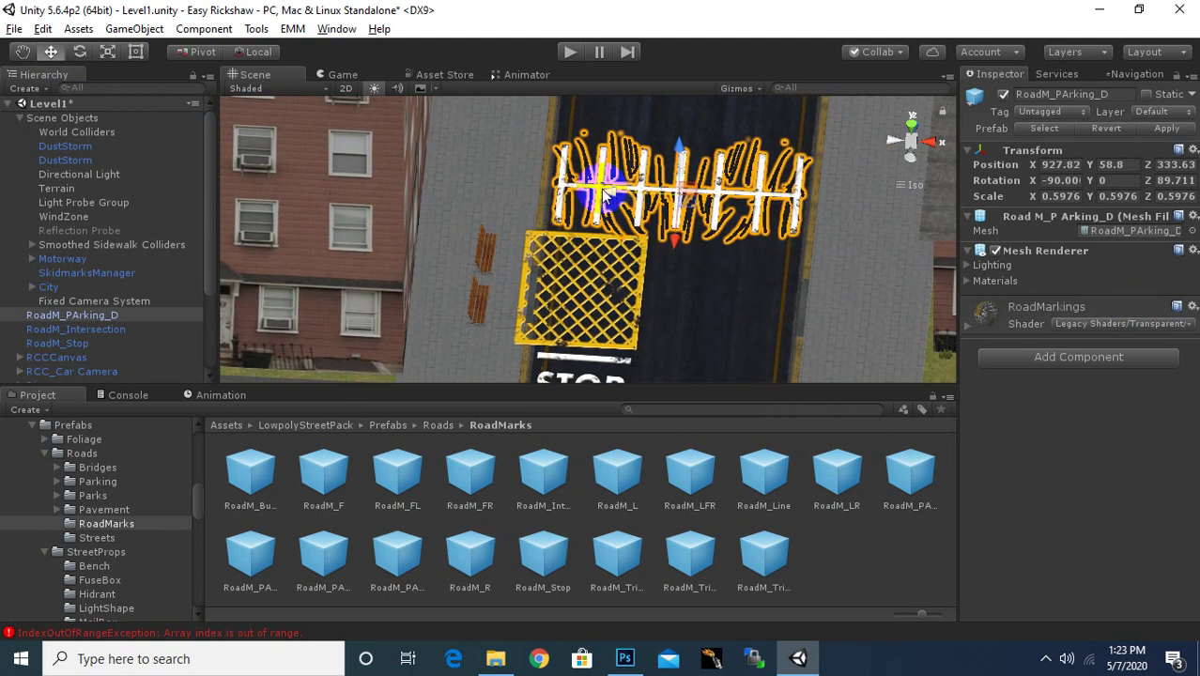
click(108, 52)
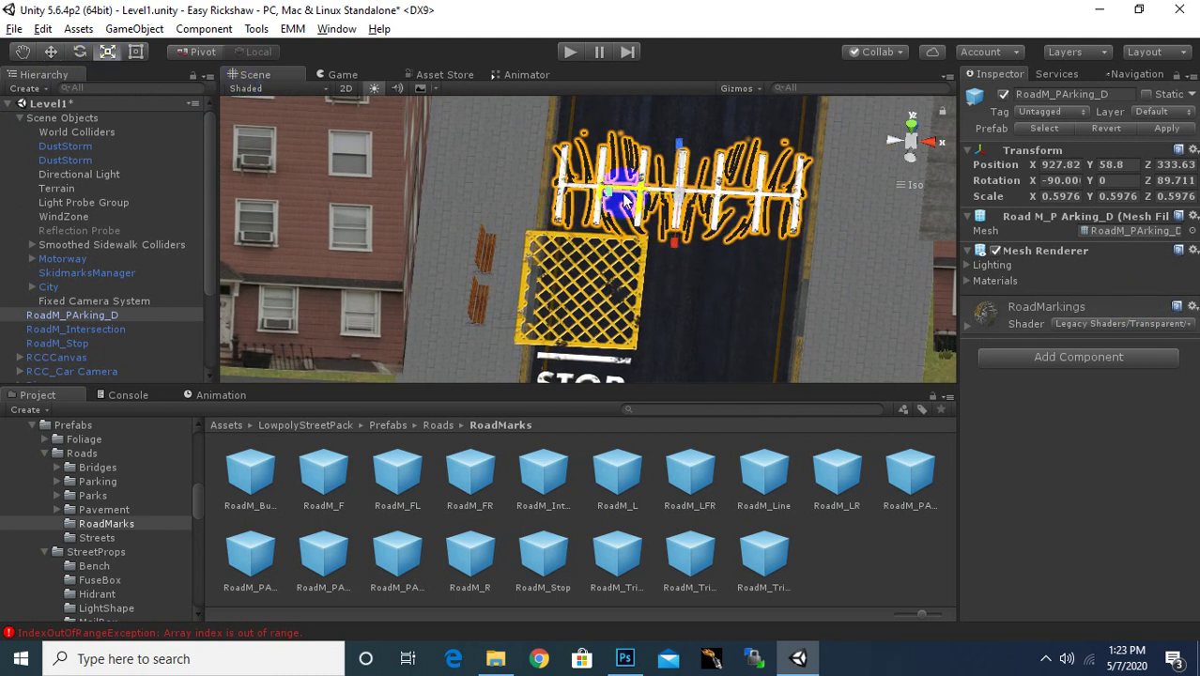
drag(625, 202, 607, 194)
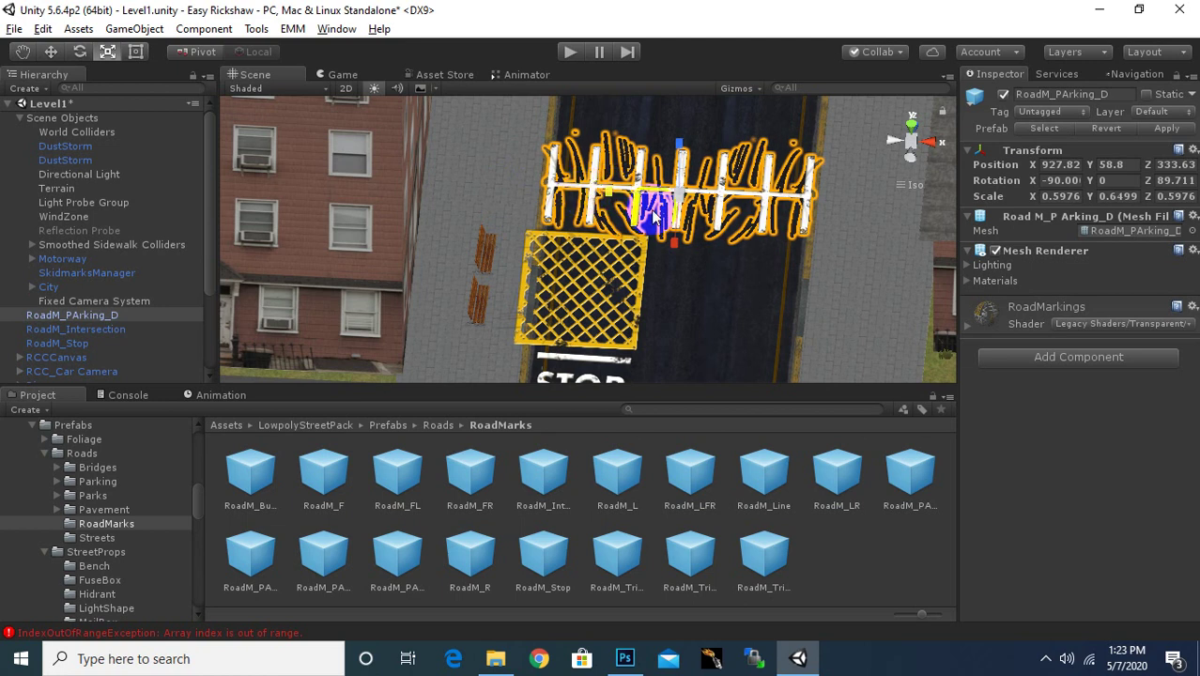
click(873, 289)
scroll(855, 310, down, 3)
mouse_move(838, 336)
alt+mouse_down()
mouse_move(245, 469)
mouse_move(19, 376)
mouse_move(817, 273)
mouse_move(611, 263)
alt+mouse_up()
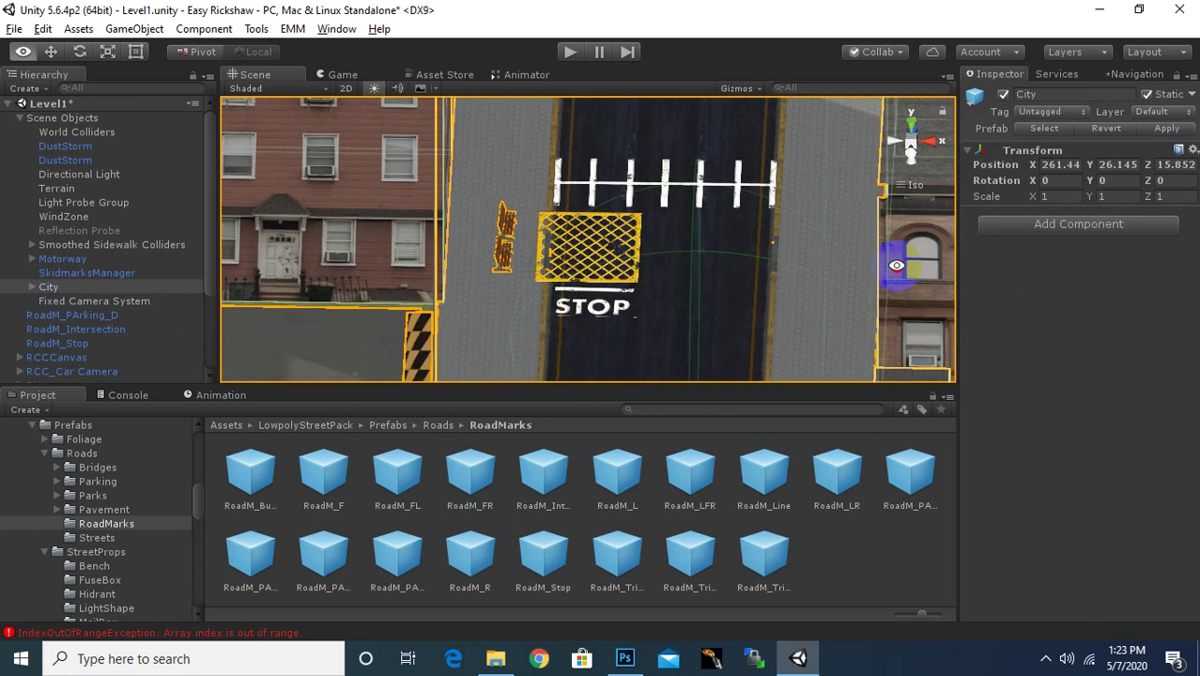
Shift the yellow hatched intersection box right to X 924.4.
click(610, 271)
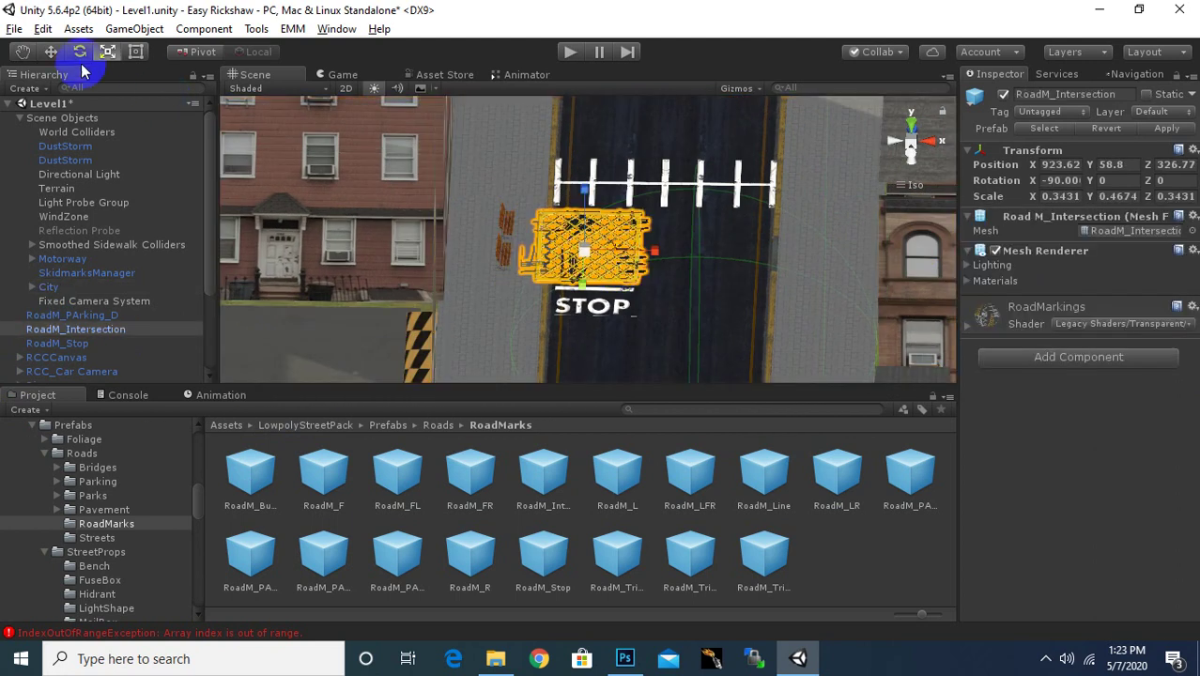
click(50, 52)
drag(627, 216, 668, 268)
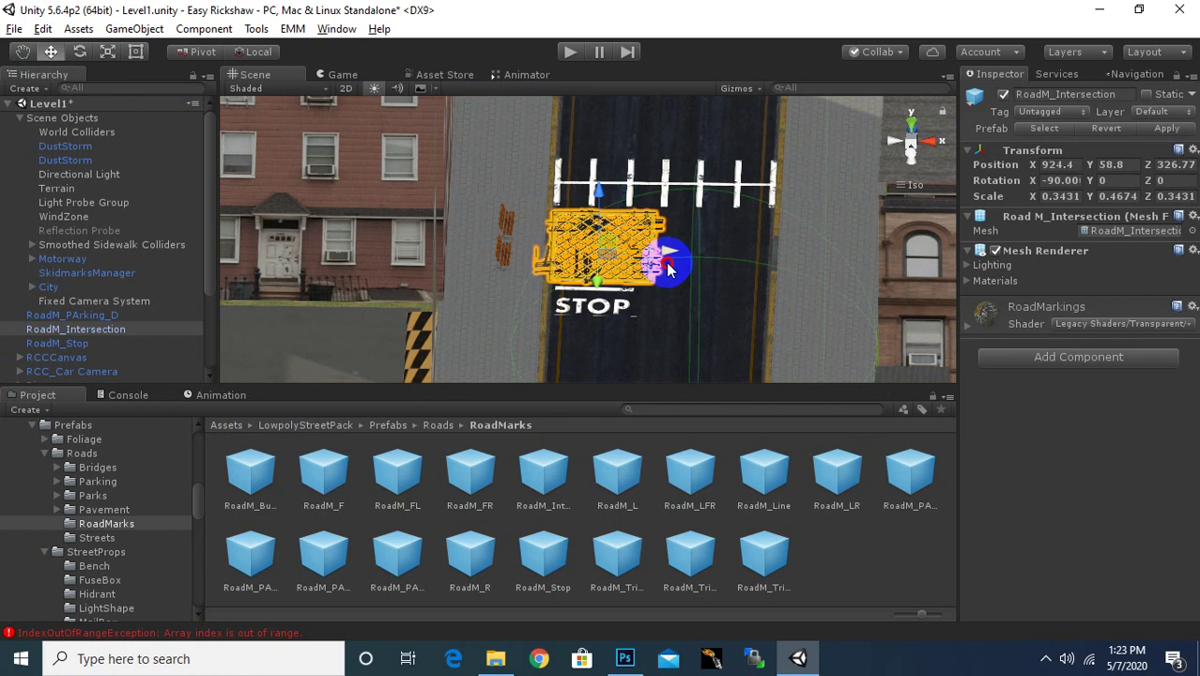
Move the STOP marking to X 924.68, Z 320.7, directly beneath the grate.
click(627, 314)
drag(631, 317, 618, 294)
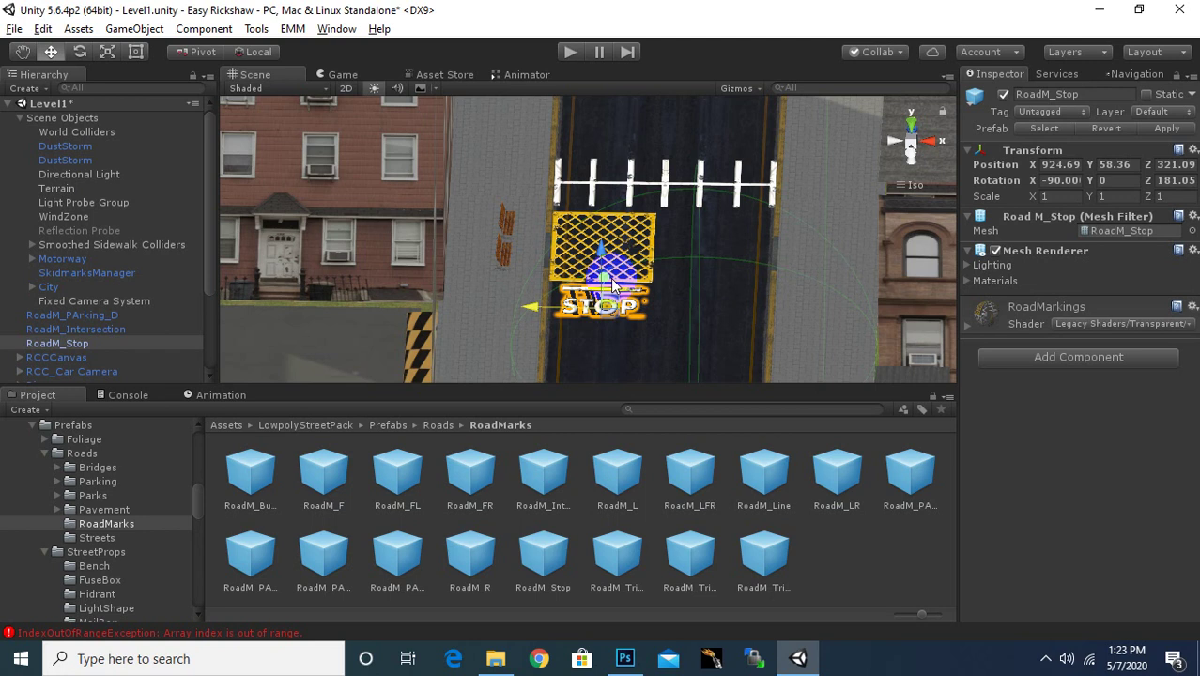
drag(611, 285, 614, 289)
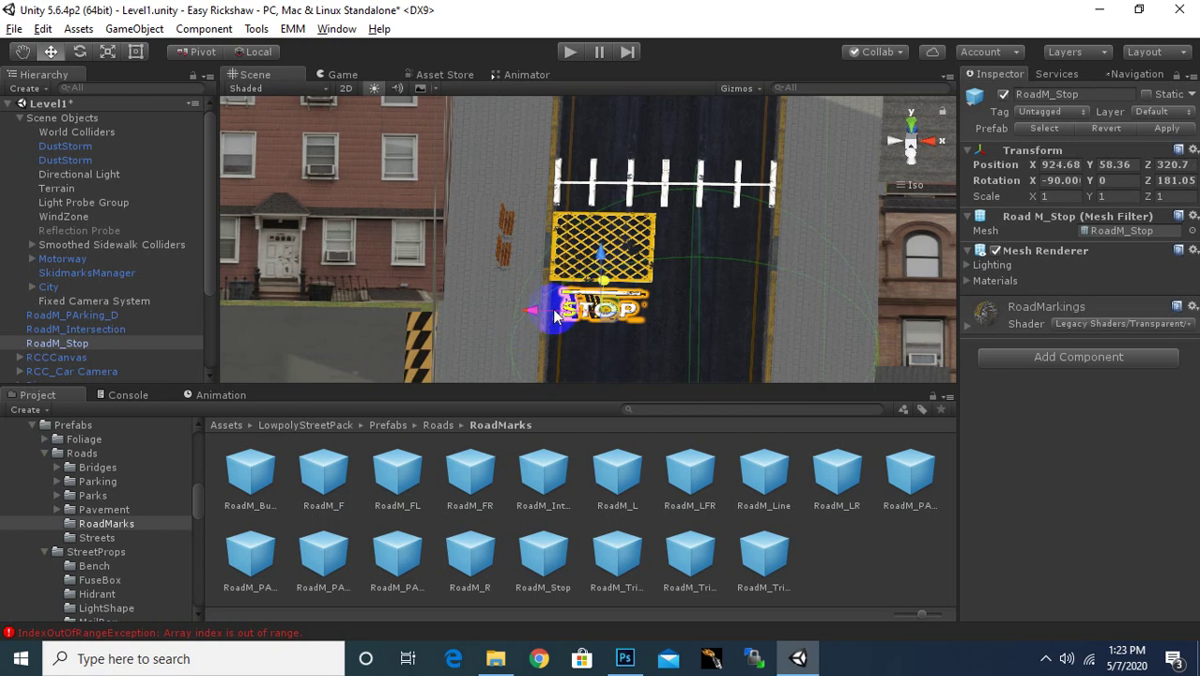
middle_drag(670, 314, 676, 277)
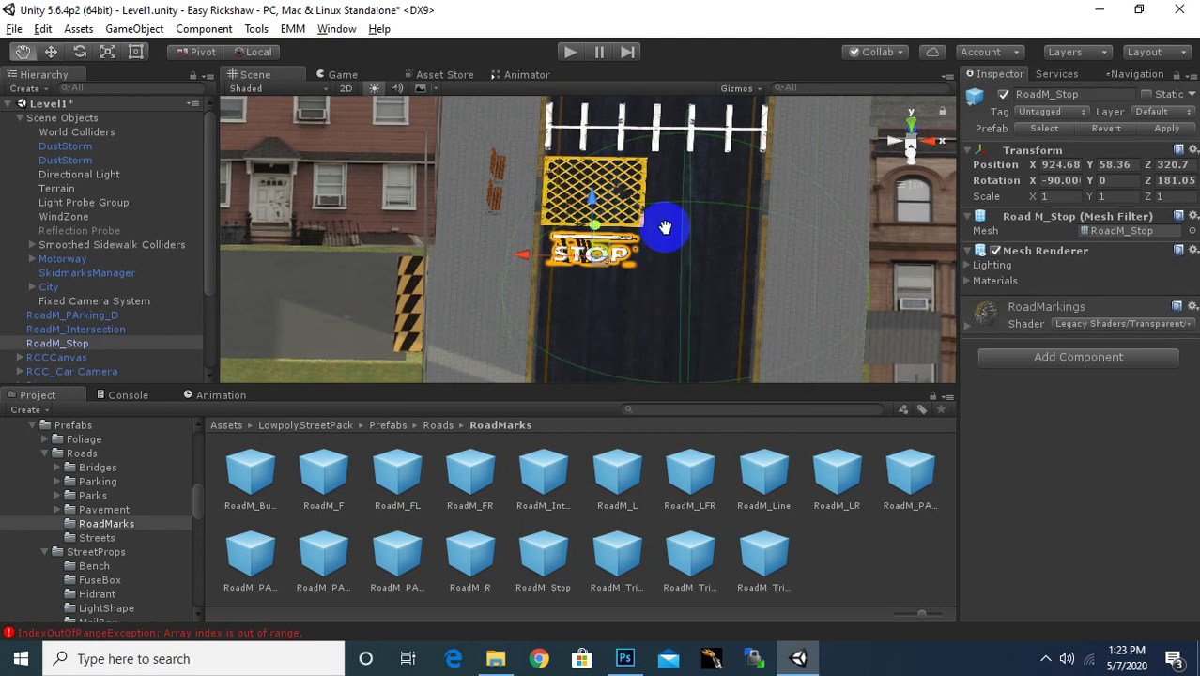
mouse_move(661, 227)
middle_down()
mouse_move(664, 311)
mouse_move(665, 233)
middle_up()
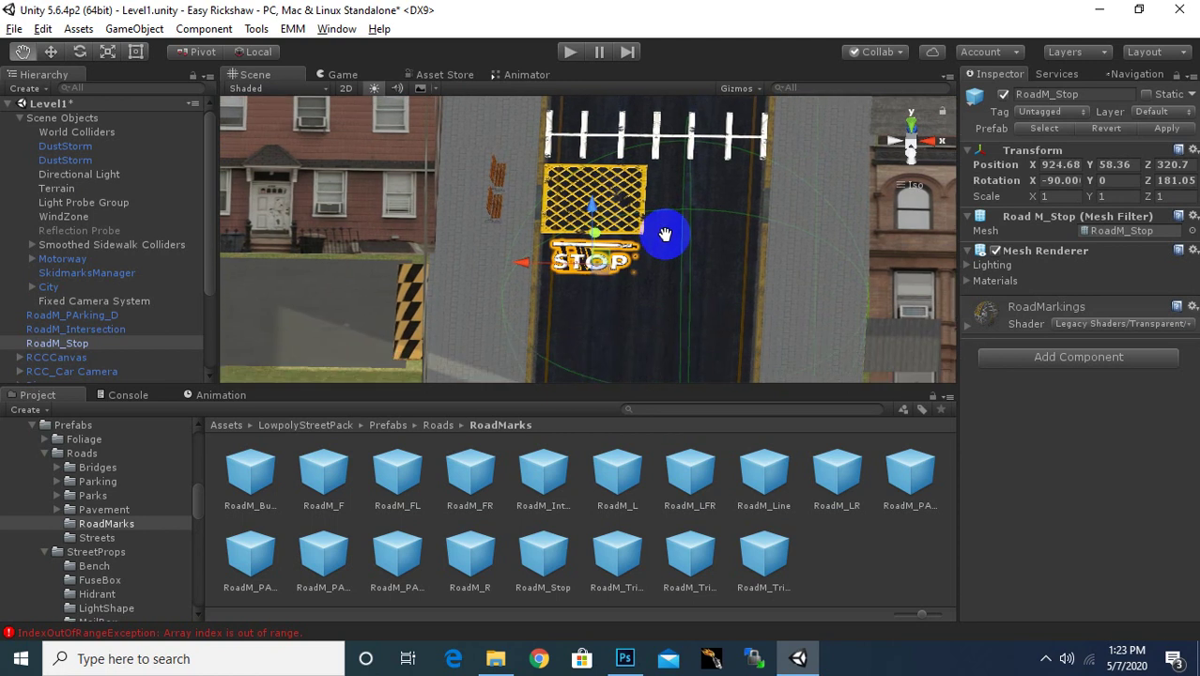
Preview the RoadM_Triangle_B, RoadM_Triangle_C and RoadM_F marking prefabs, then return to Roads.
click(690, 561)
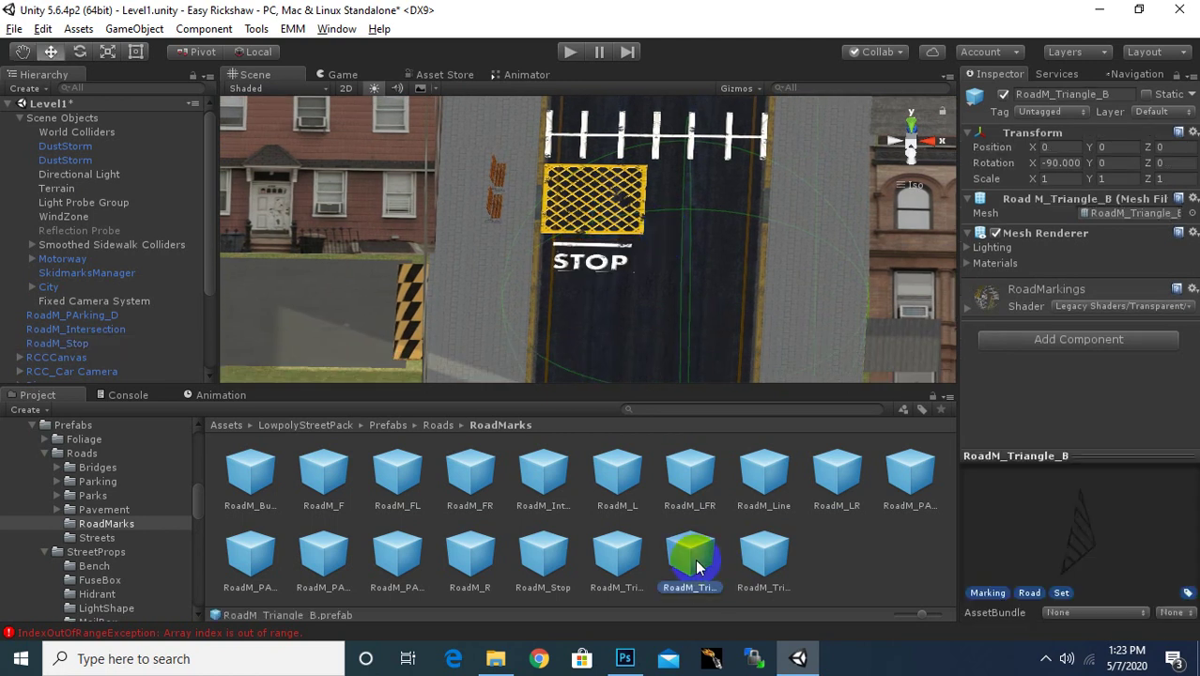
click(827, 564)
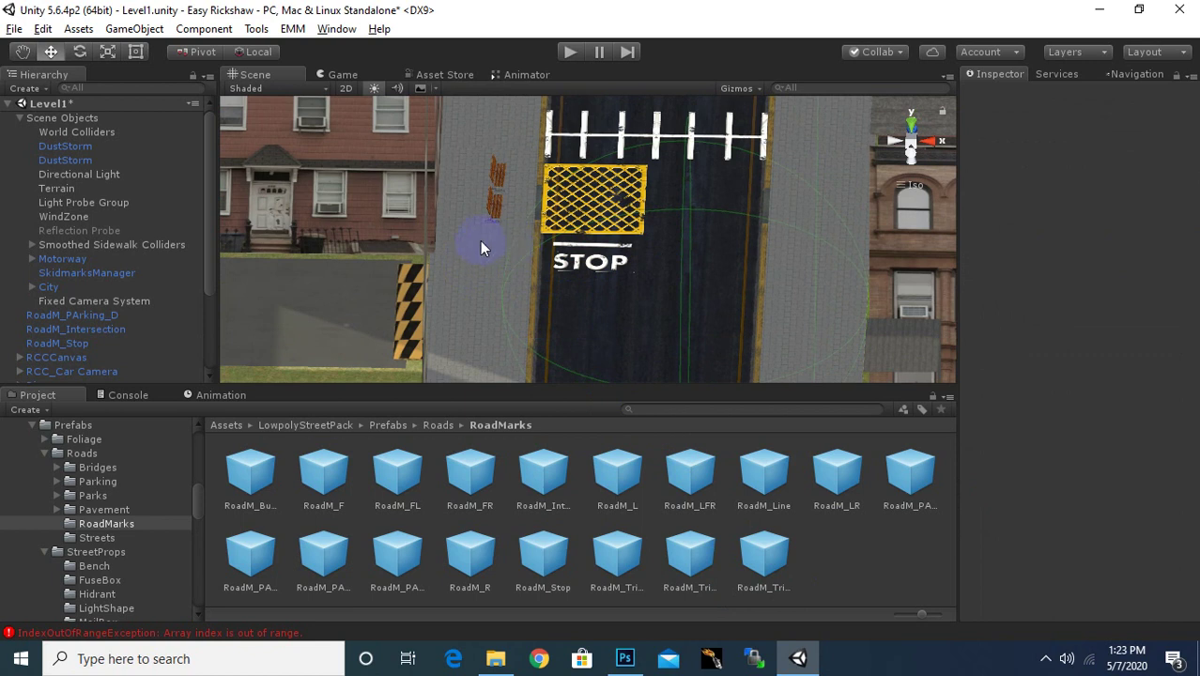
click(763, 562)
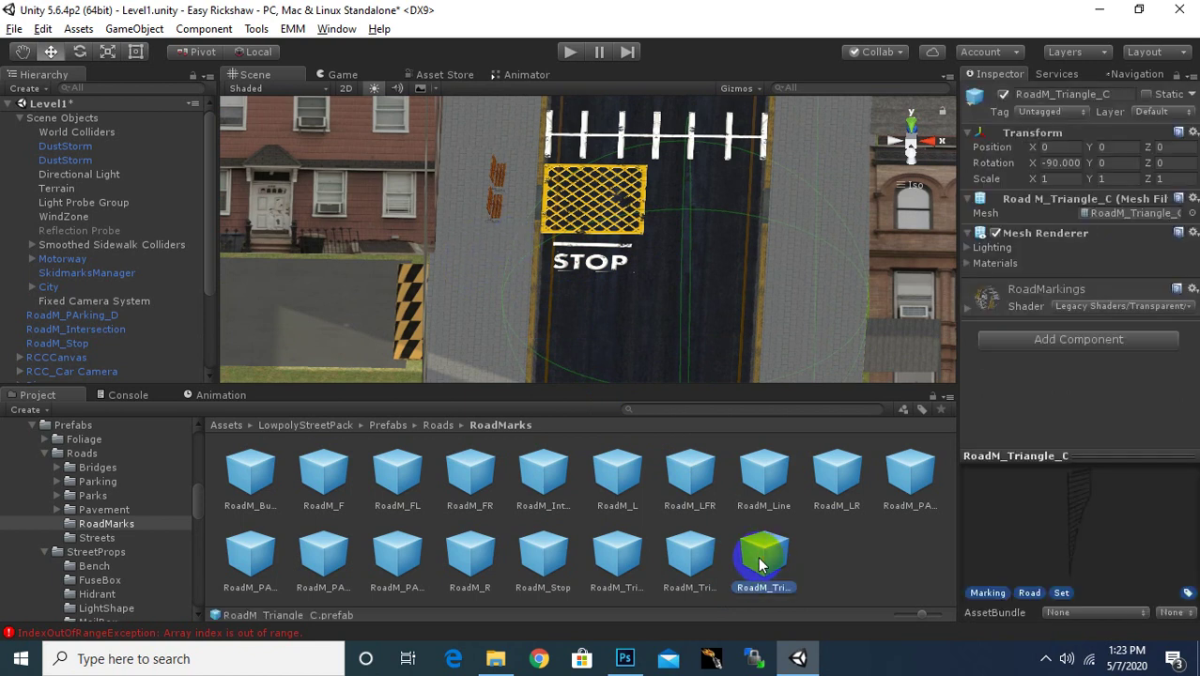
click(656, 560)
click(324, 468)
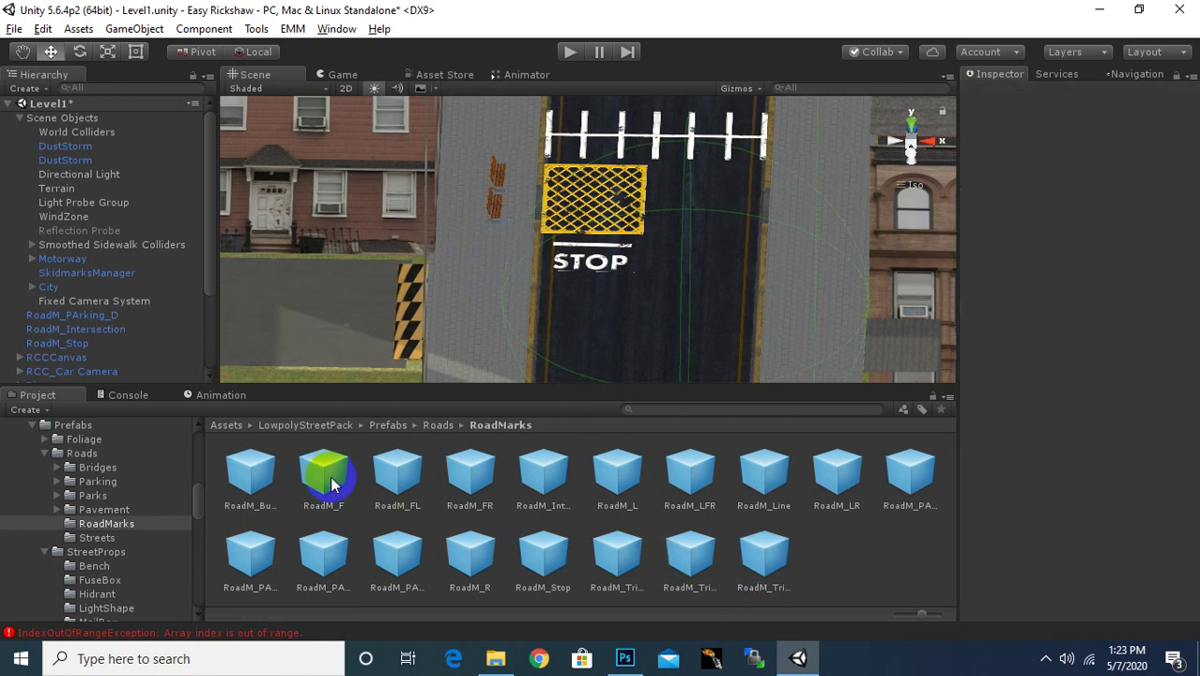
click(439, 427)
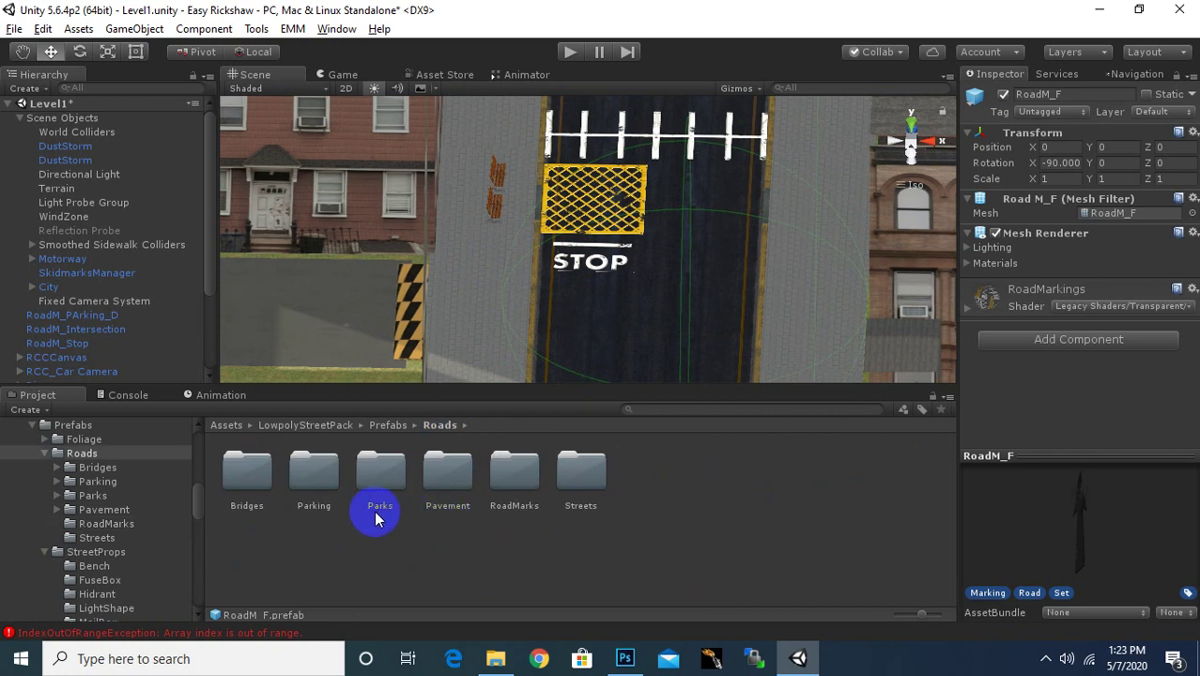
Browse Parking › Elements and preview Parking_Corner_A, Parking_Corner_B and Parking_Entrance_A.
double_click(312, 477)
double_click(247, 478)
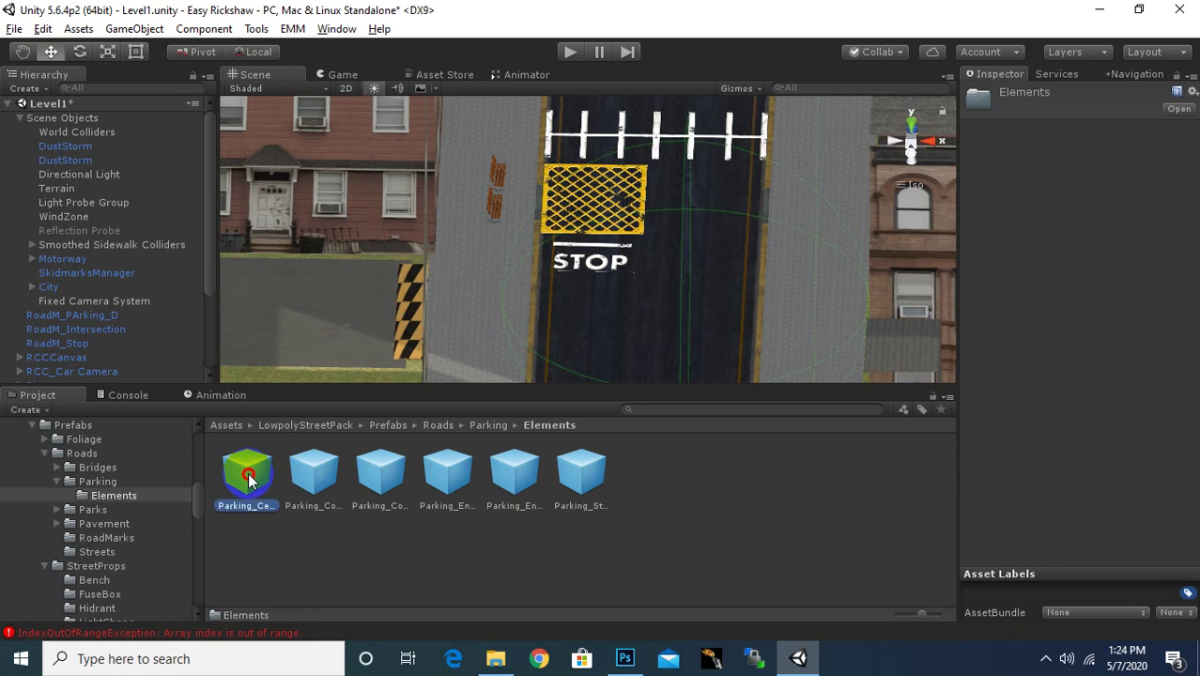
click(313, 472)
click(380, 475)
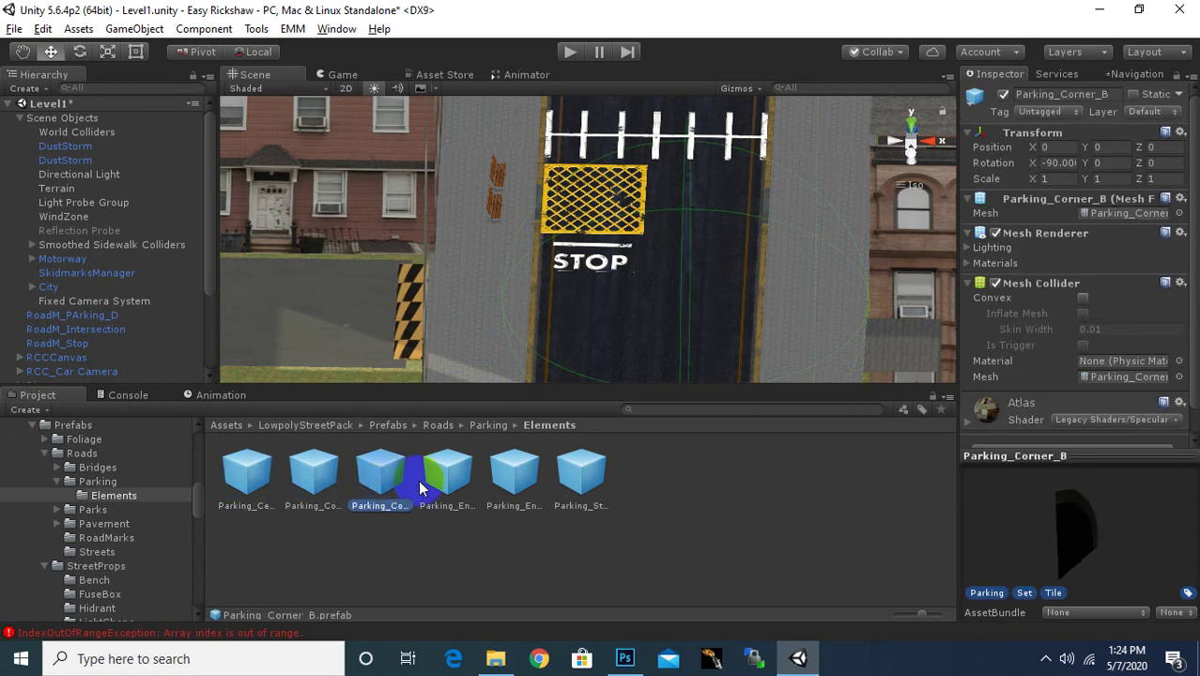
click(448, 475)
ctrl+click(450, 468)
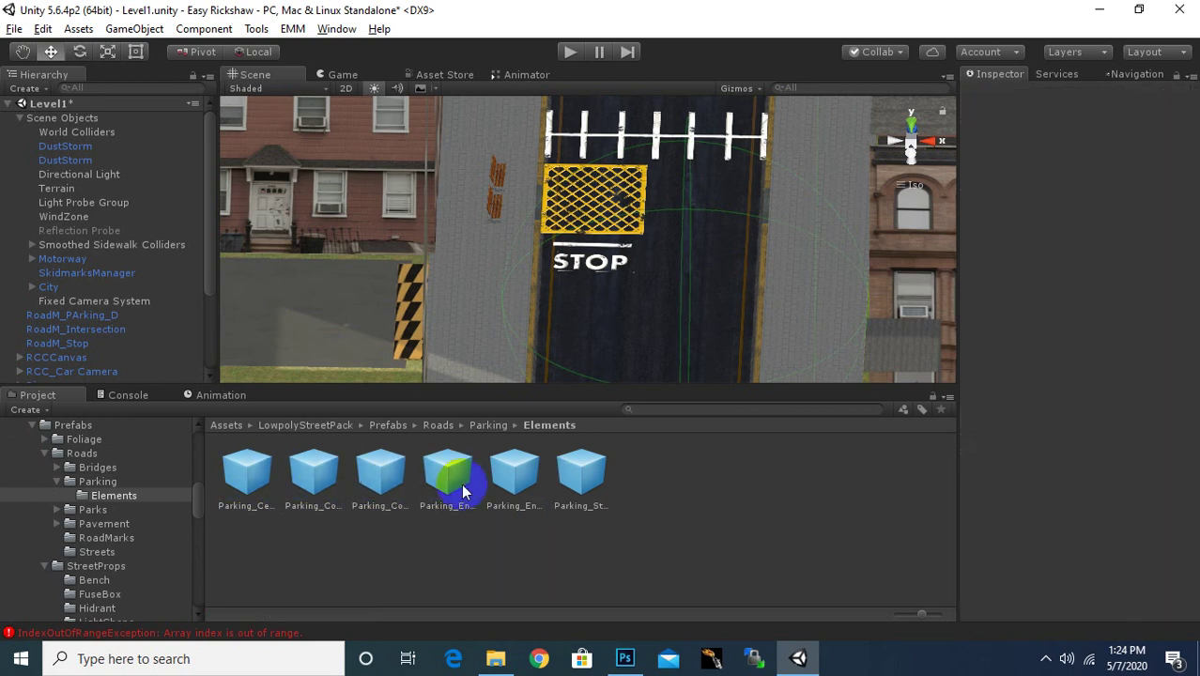
Return up through Roads to the Prefabs folder and open Foliage.
click(485, 427)
click(446, 427)
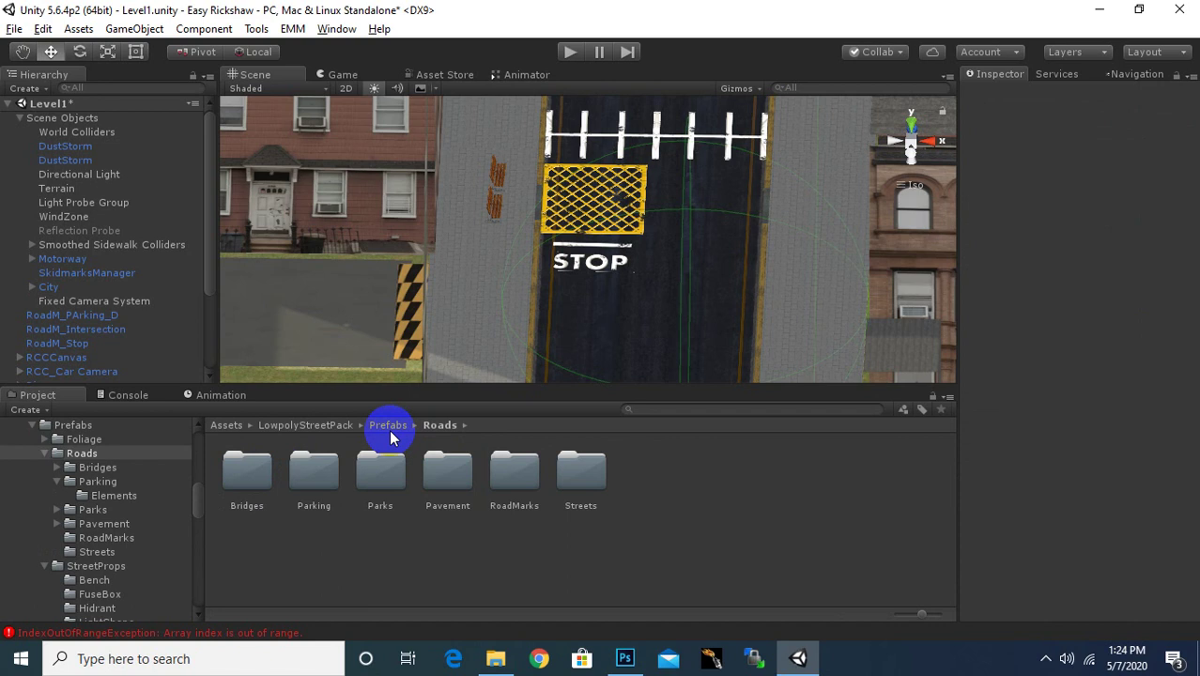
click(519, 484)
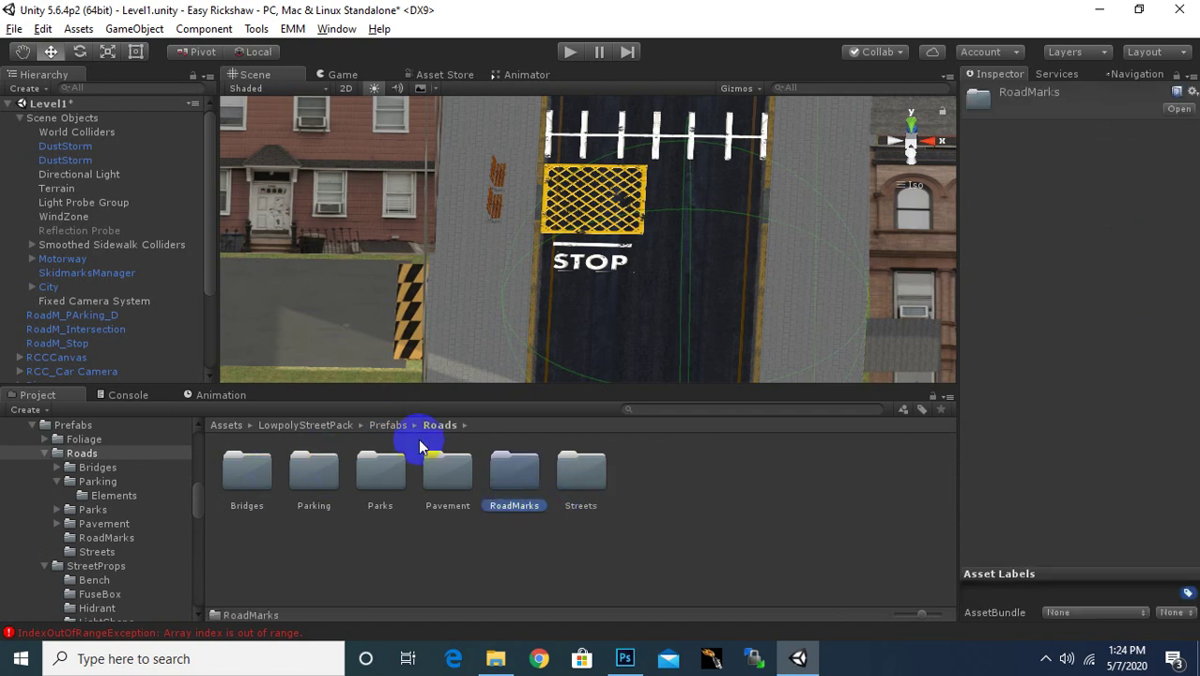
click(392, 428)
double_click(258, 472)
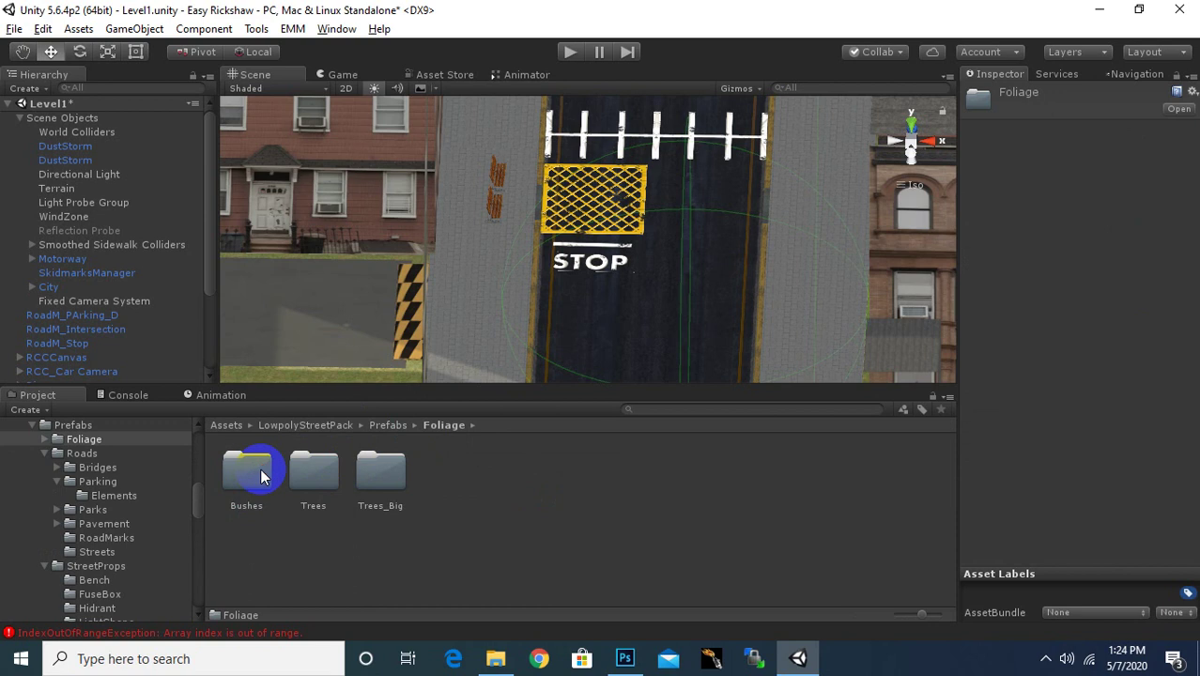
Open StreetProps › Signs and preview HighwaySign_C in the HighwaySigns folder.
click(374, 430)
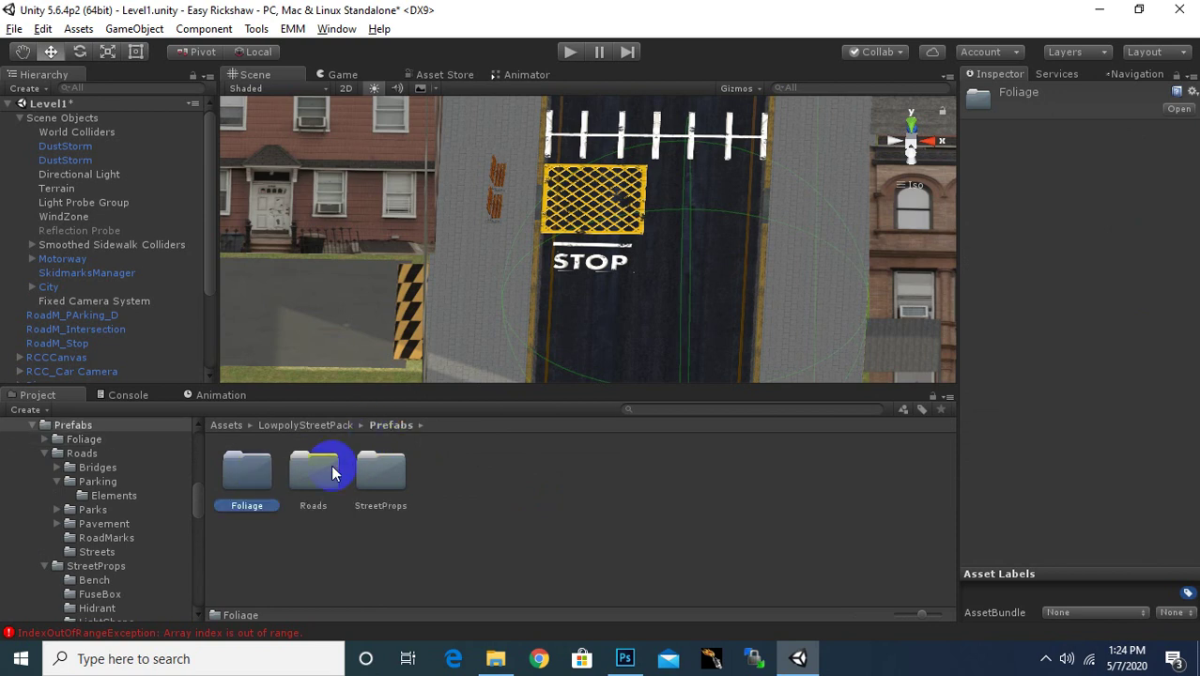
click(317, 469)
double_click(378, 475)
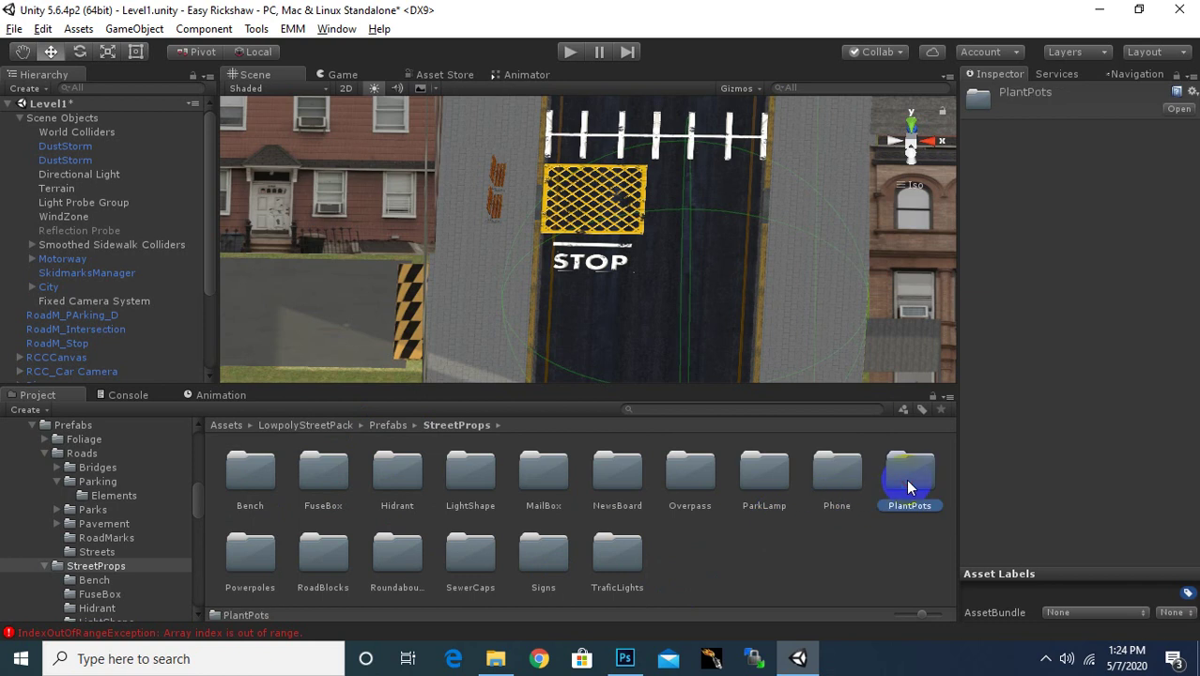
click(625, 558)
double_click(549, 558)
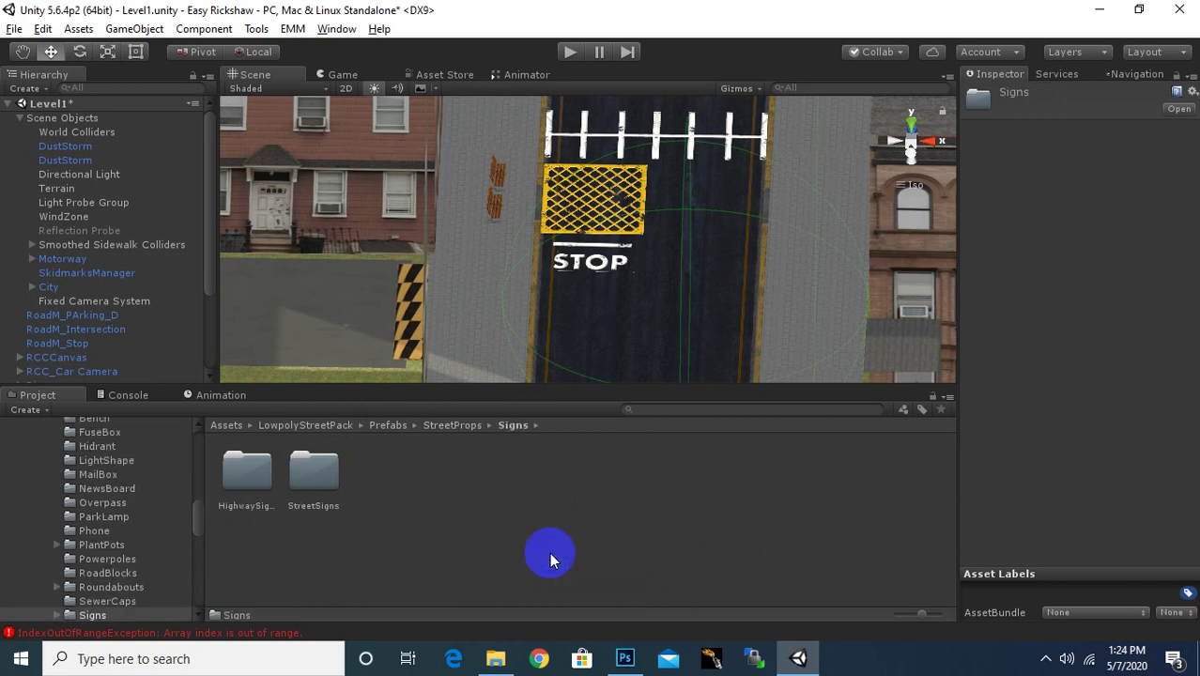
click(1048, 658)
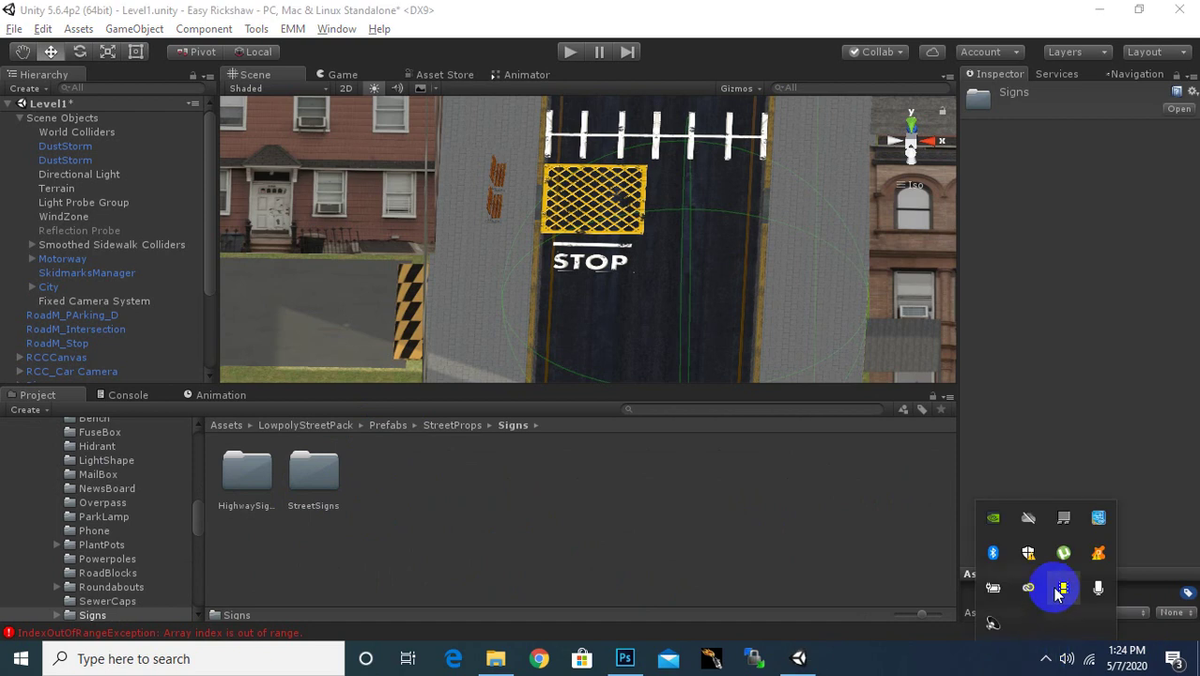
double_click(246, 472)
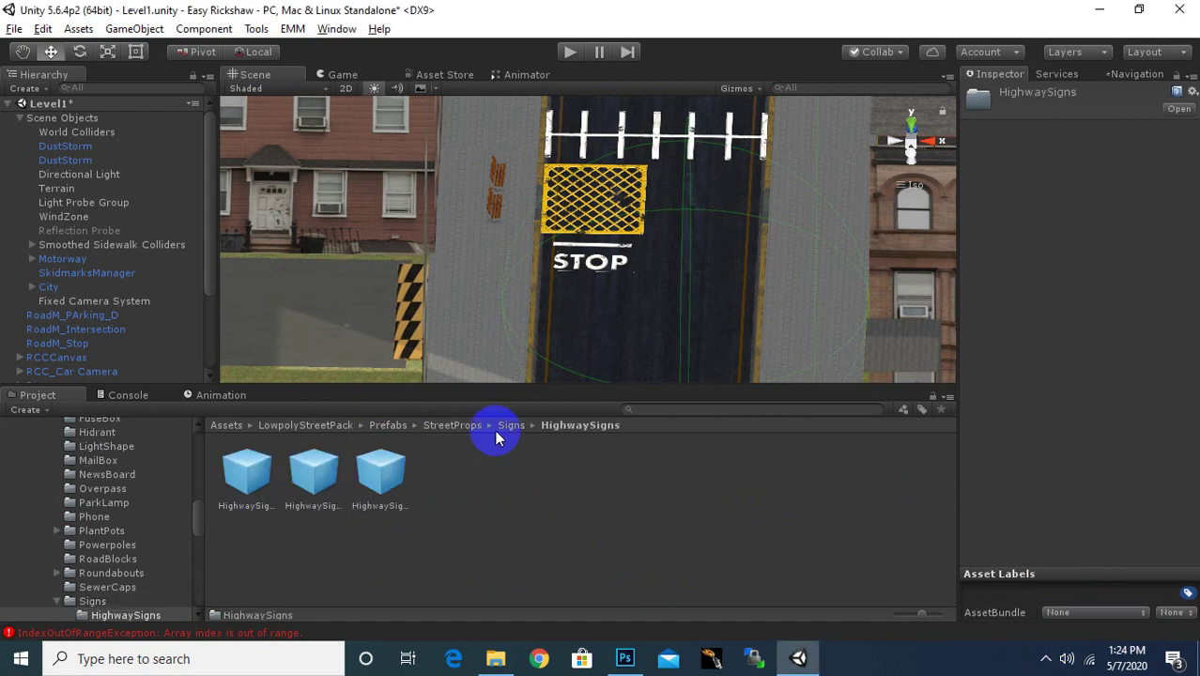
click(395, 469)
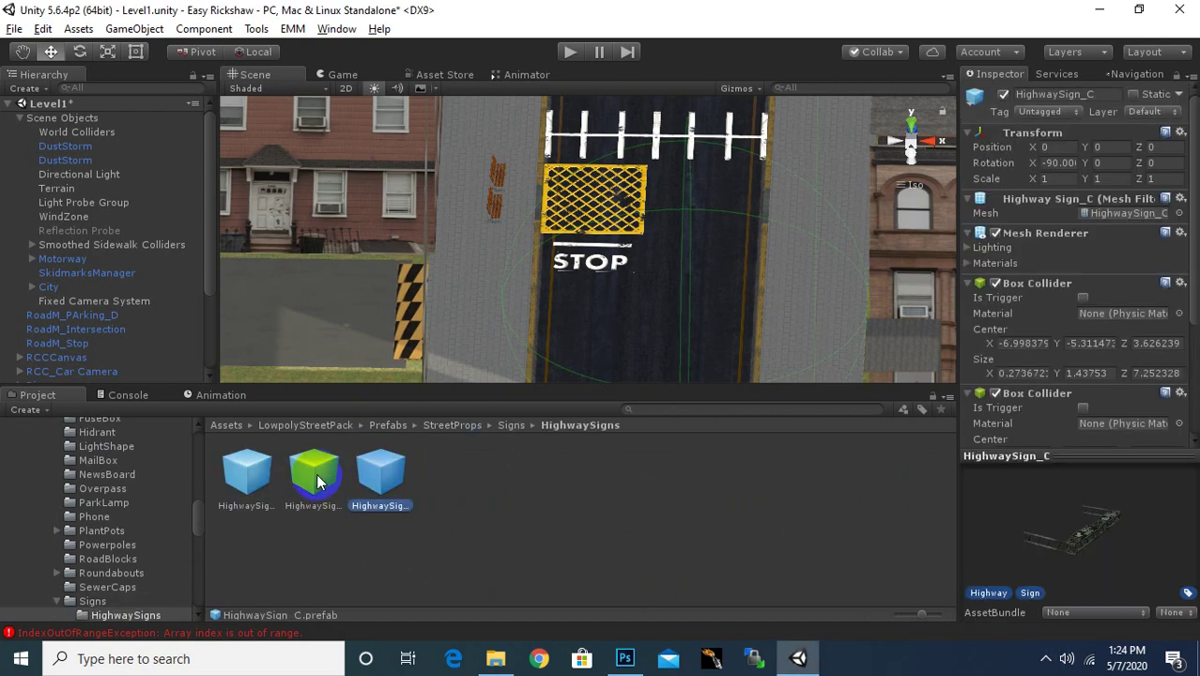
click(511, 424)
Open StreetSigns and preview StreetSign_A, StreetSign_B and the StreetSign_C stop sign.
click(314, 483)
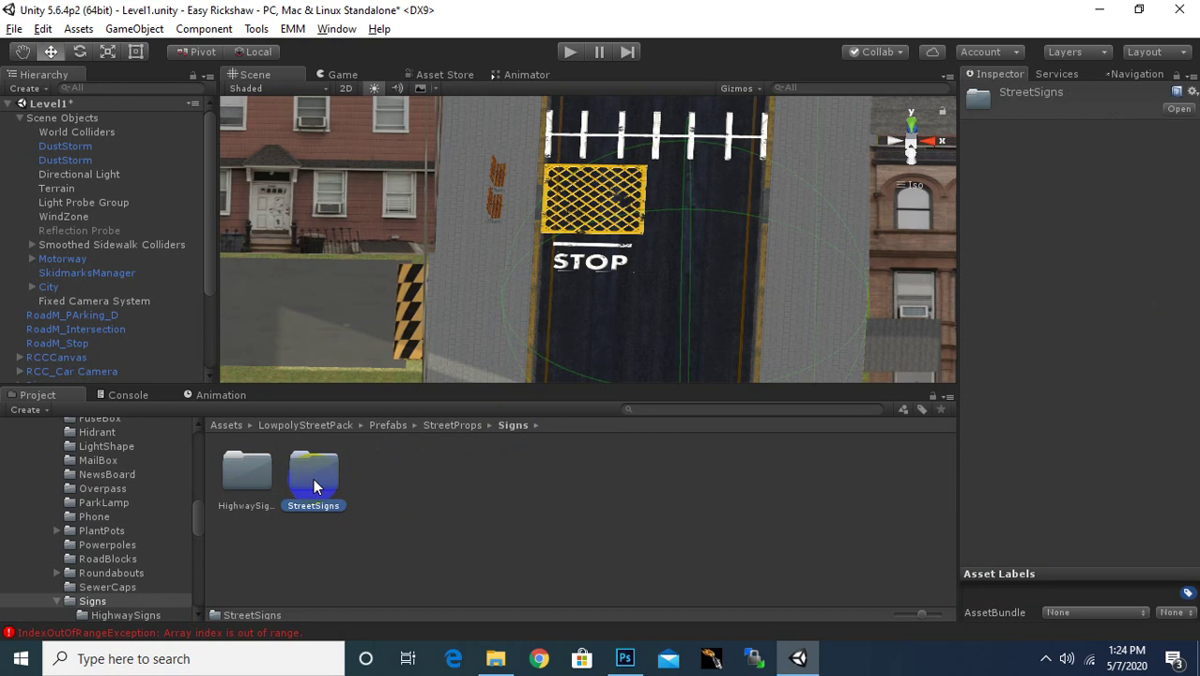
double_click(313, 482)
click(252, 496)
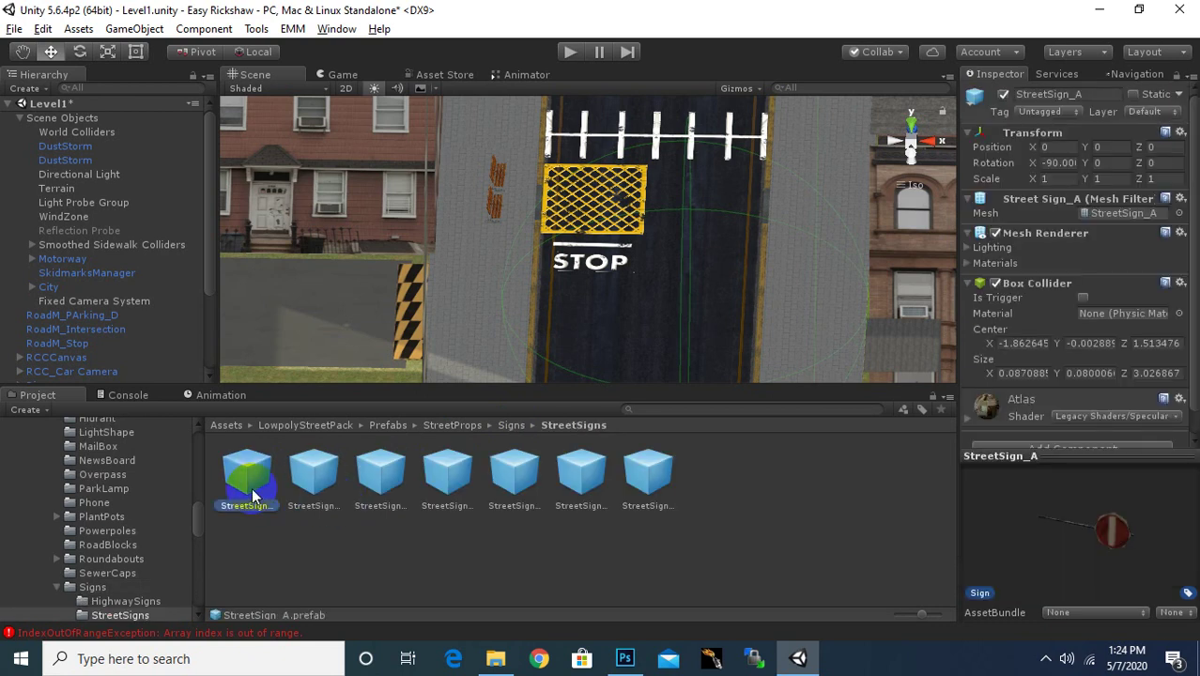
click(310, 489)
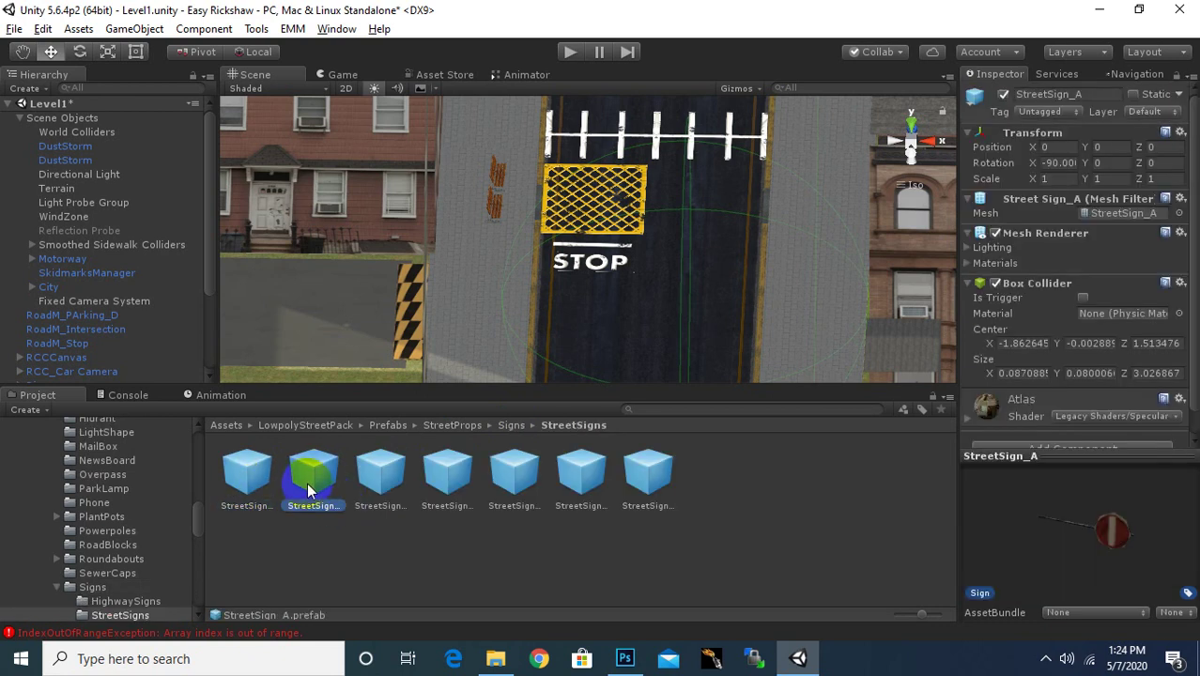
click(382, 475)
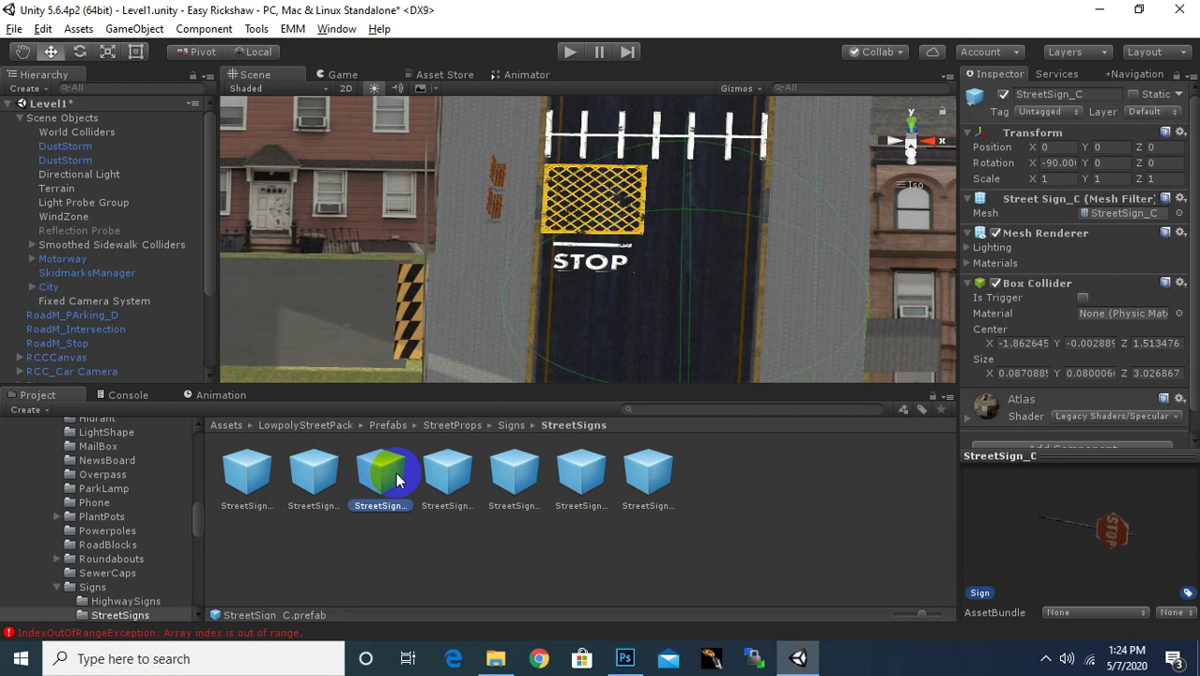
Place StreetSign_C on the sidewalk by the STOP marking, rotated about 90° to face the road.
drag(380, 474, 514, 324)
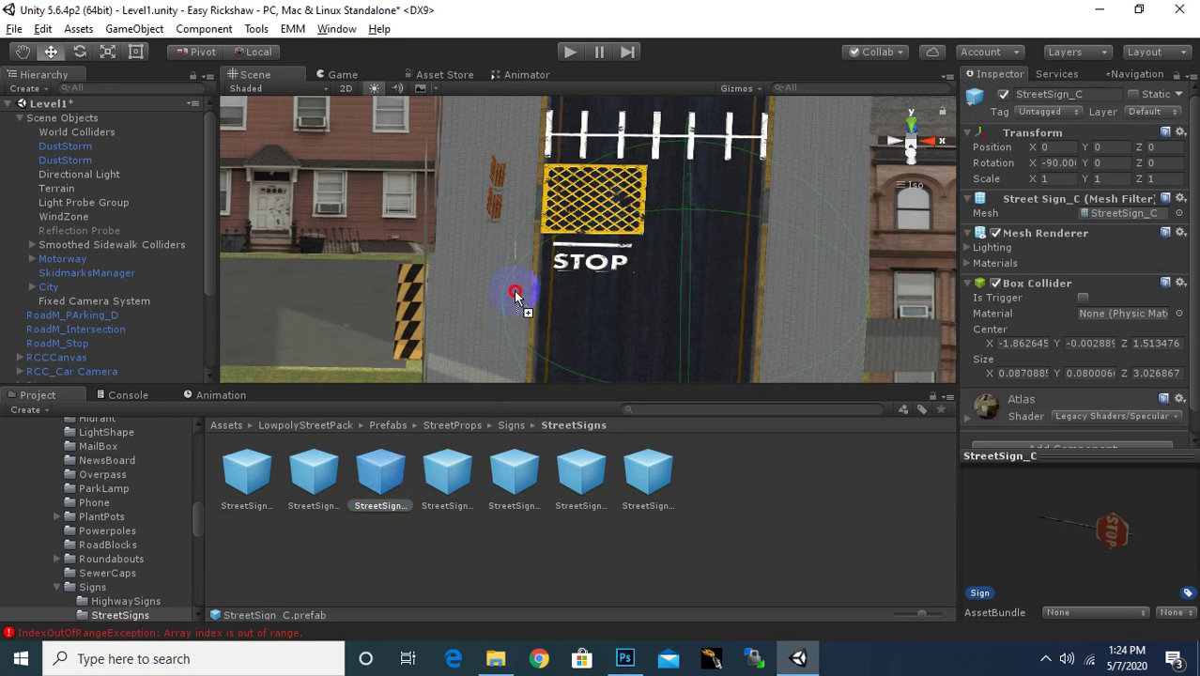
drag(516, 293, 515, 296)
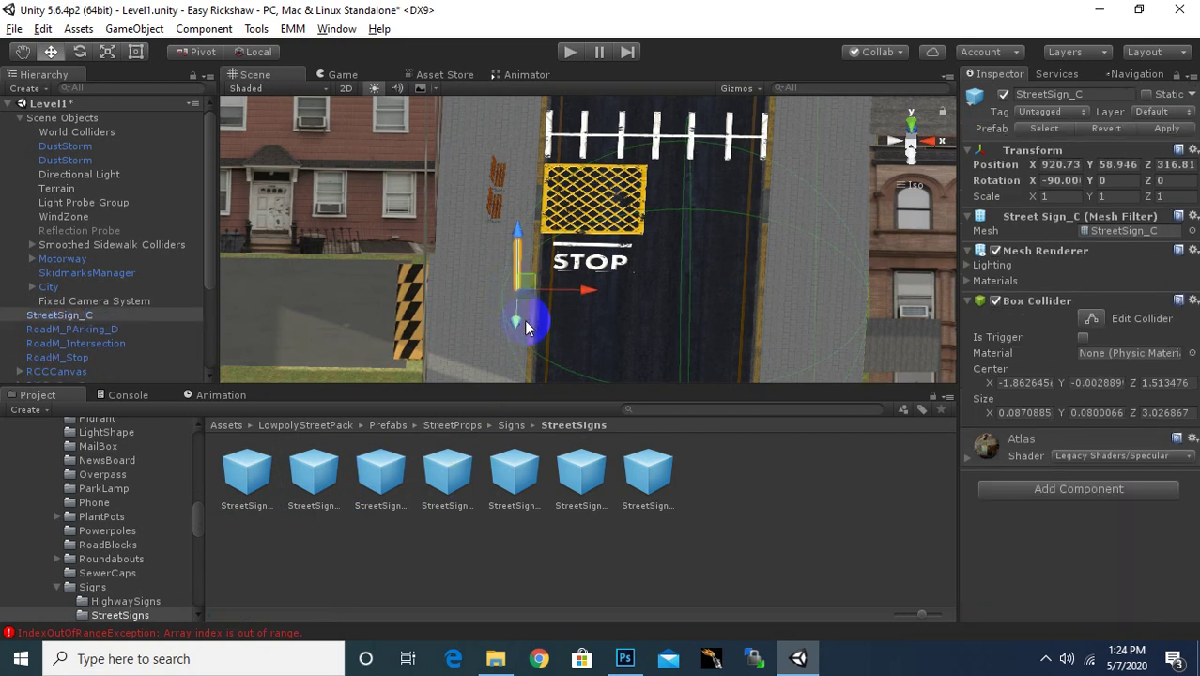
key(f)
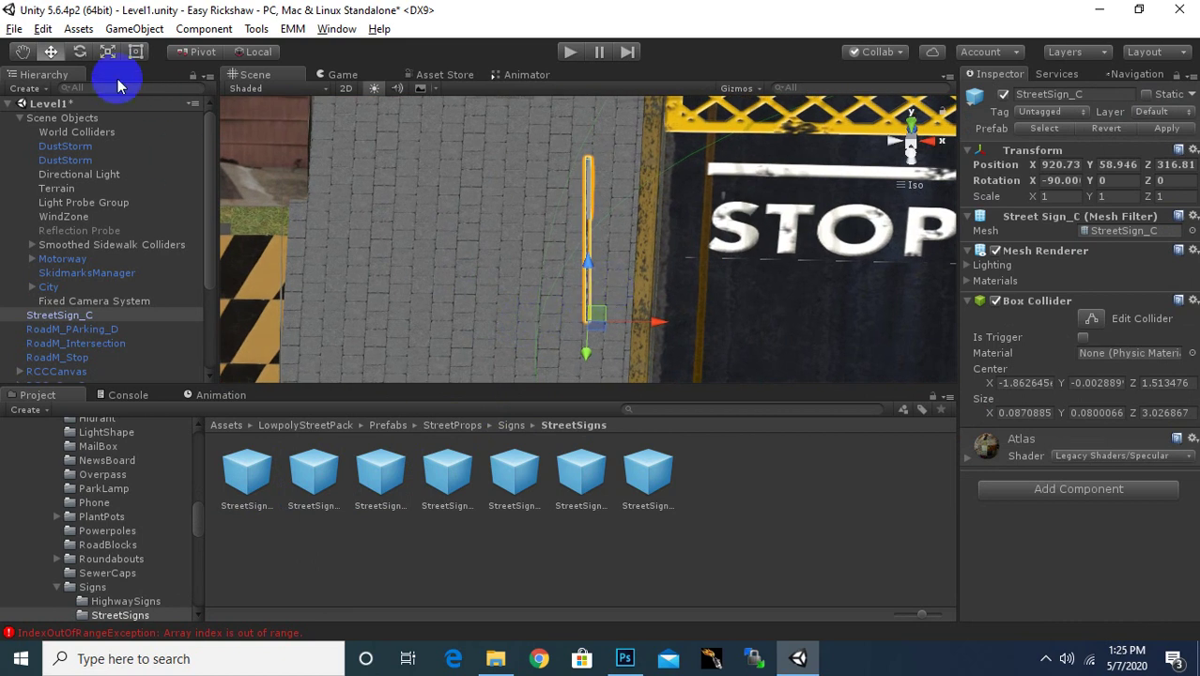
click(80, 52)
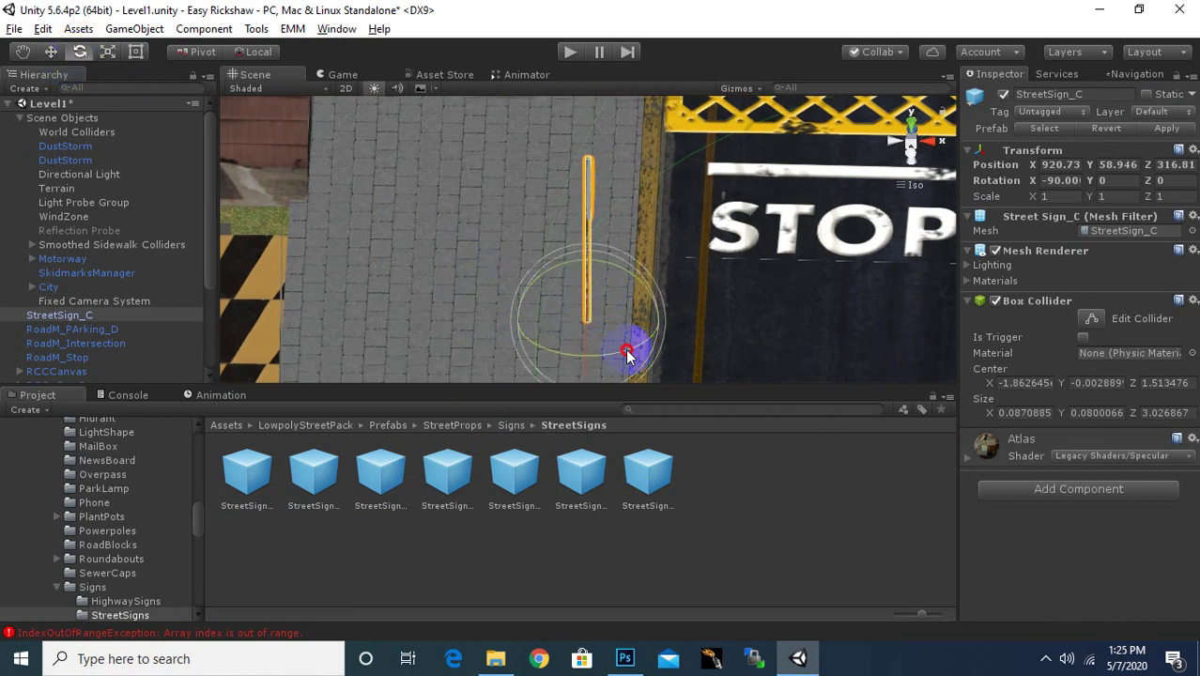
drag(628, 354, 443, 393)
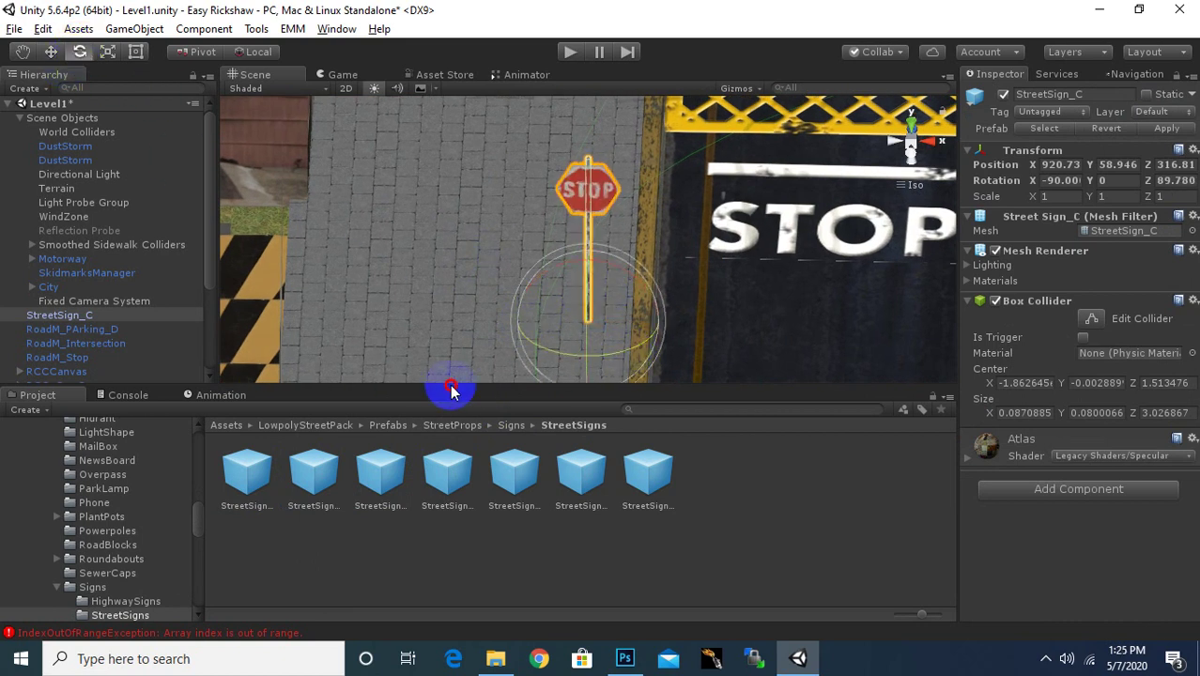
mouse_move(677, 297)
alt+mouse_down()
mouse_move(420, 325)
mouse_move(433, 303)
alt+mouse_up()
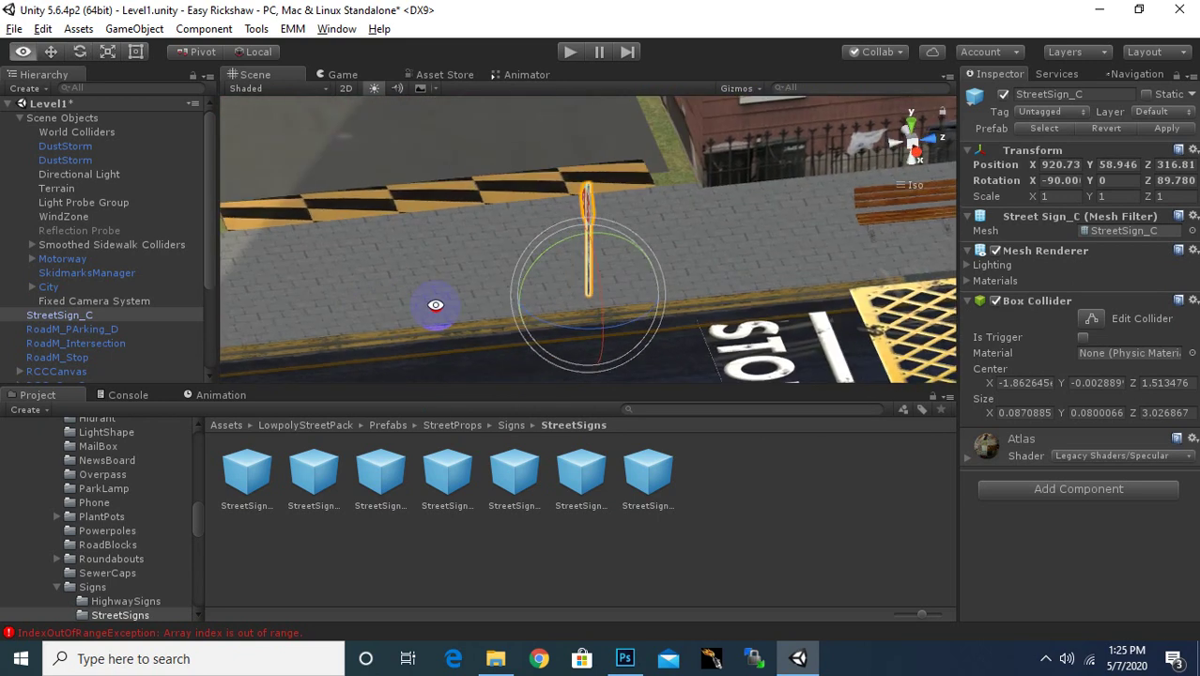
click(50, 52)
drag(521, 301, 646, 302)
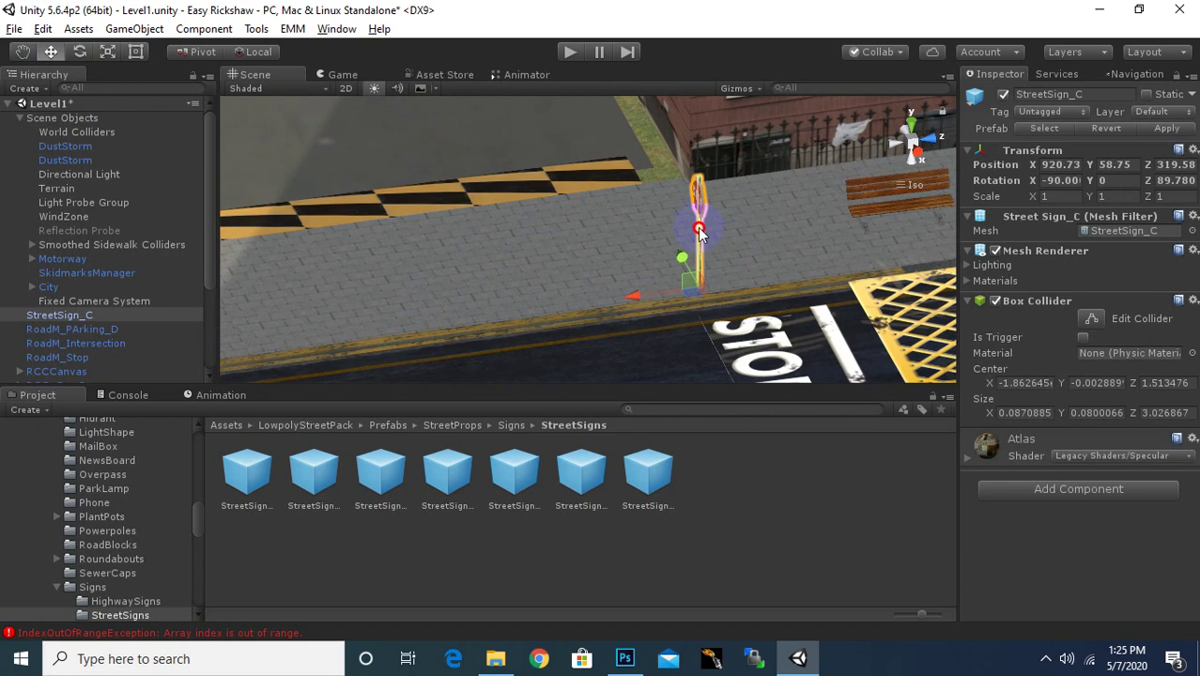
mouse_move(703, 233)
alt+mouse_down()
mouse_move(694, 317)
mouse_move(761, 288)
alt+mouse_up()
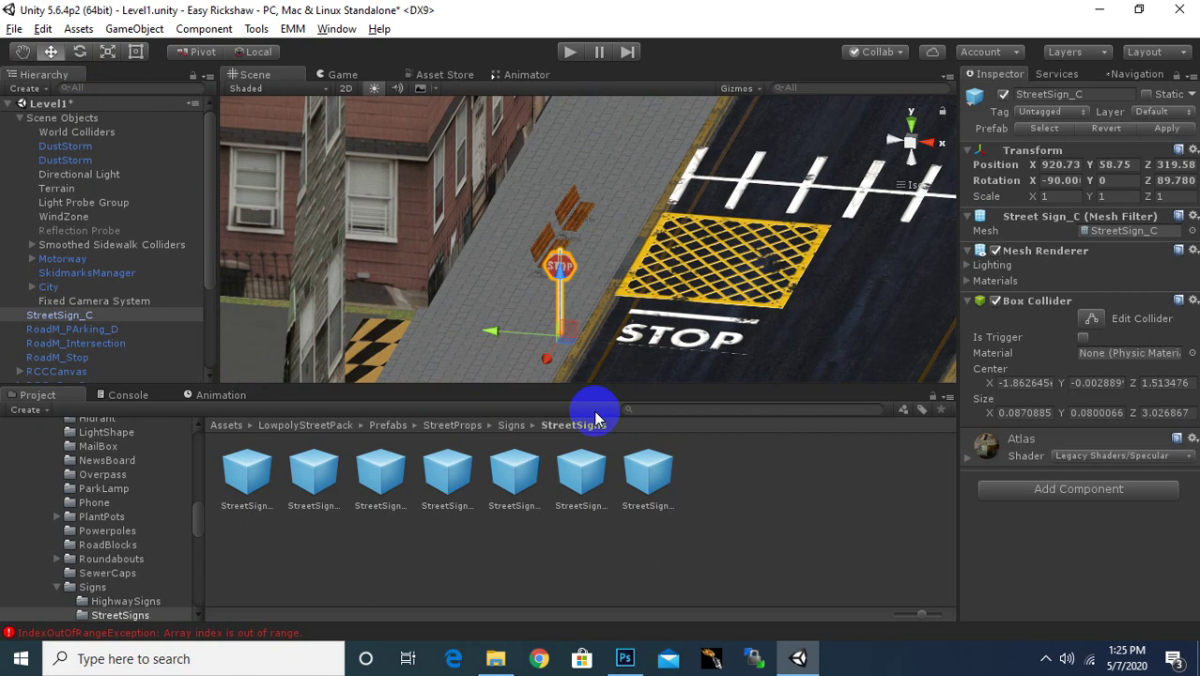
Preview StreetSign_B and StreetSign_E, then pick the StreetSign_G prefab.
click(309, 484)
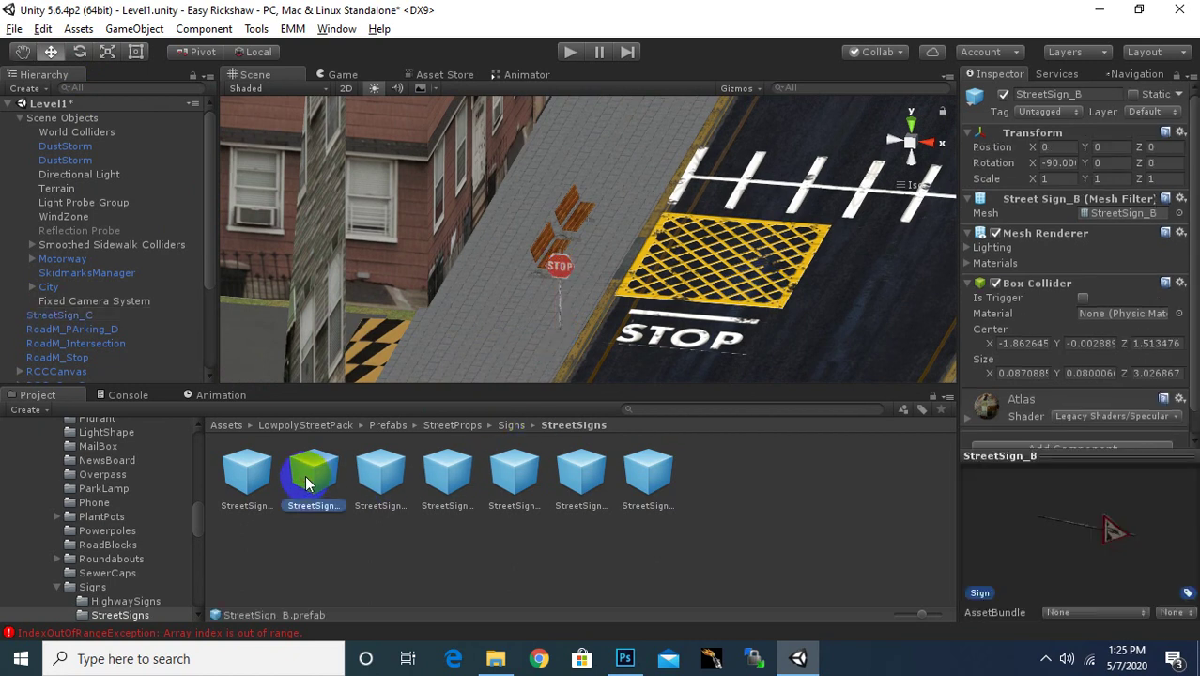
click(246, 475)
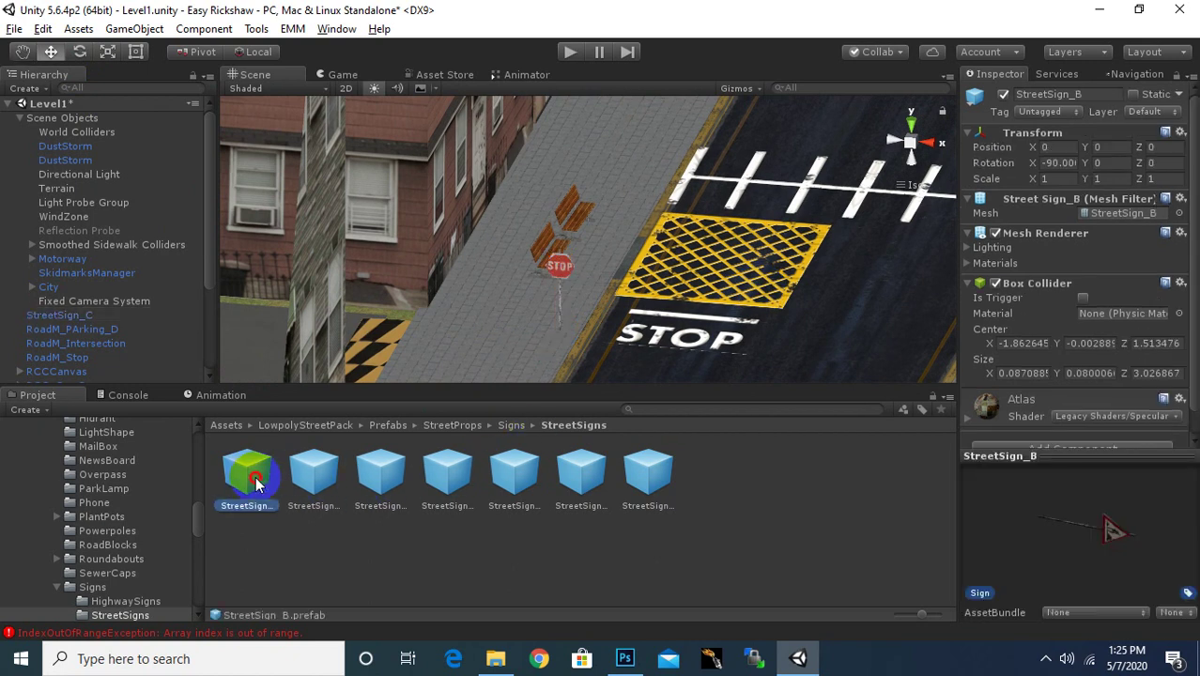
click(611, 479)
click(657, 483)
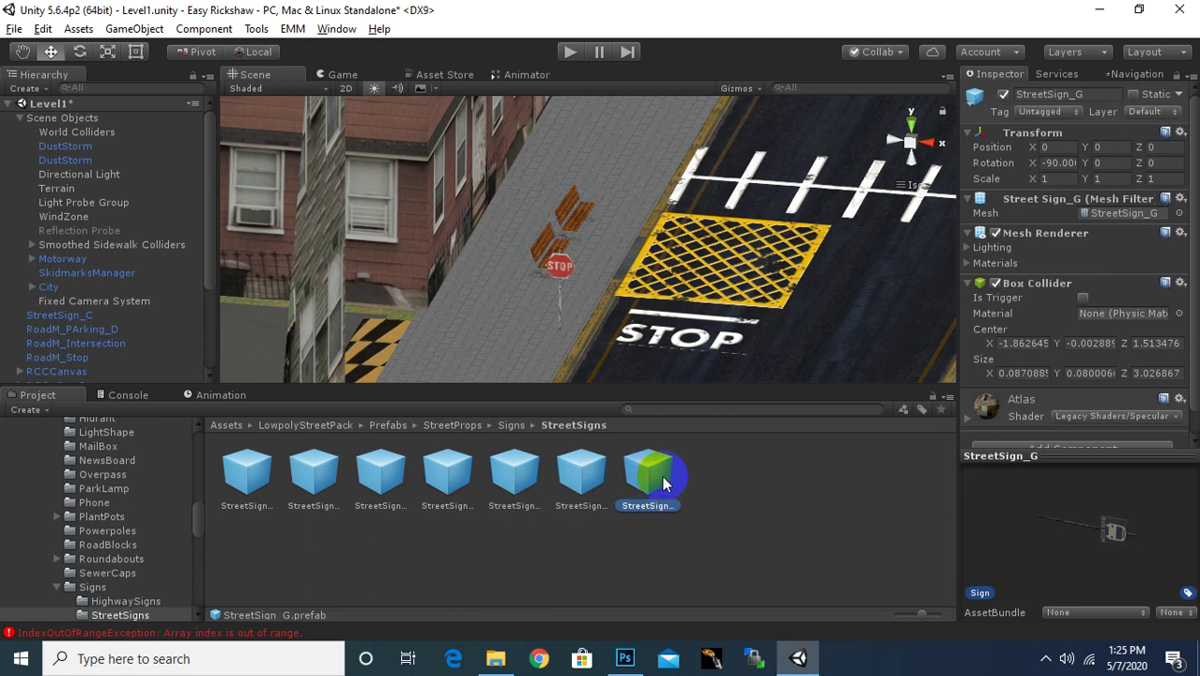
Place StreetSign_G beside the yellow grate, rotated to about Z 89 on the sidewalk edge.
drag(650, 487, 577, 325)
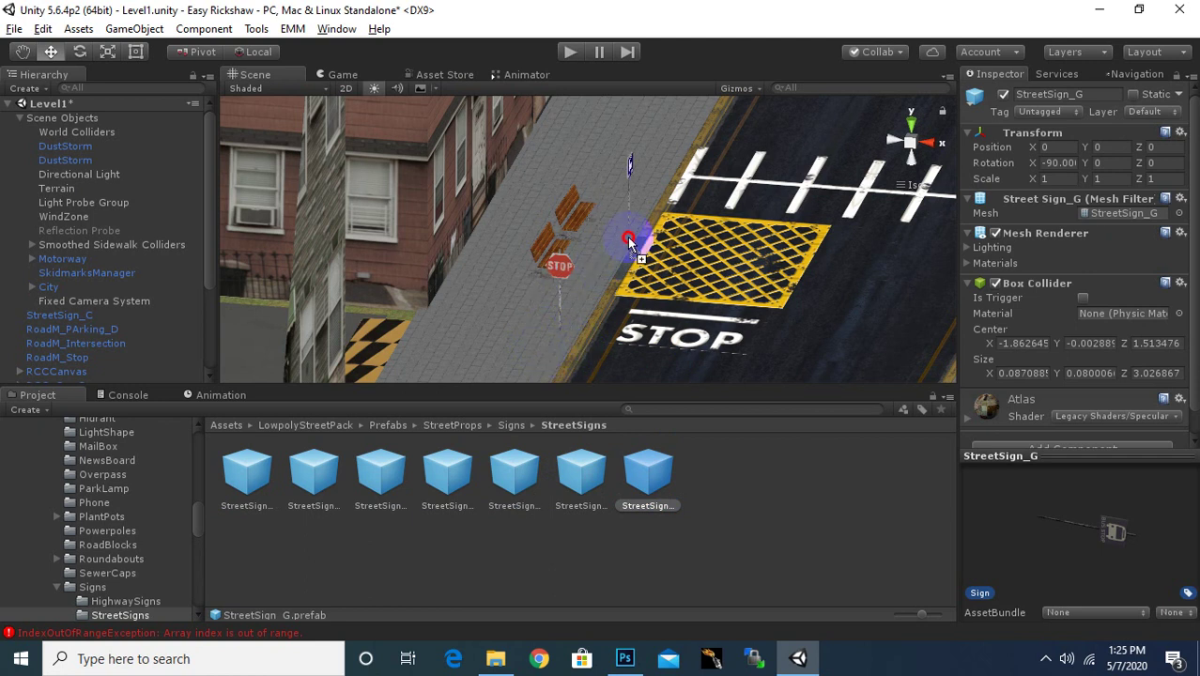
mouse_move(633, 234)
mouse_down()
mouse_move(657, 253)
mouse_move(518, 340)
mouse_up()
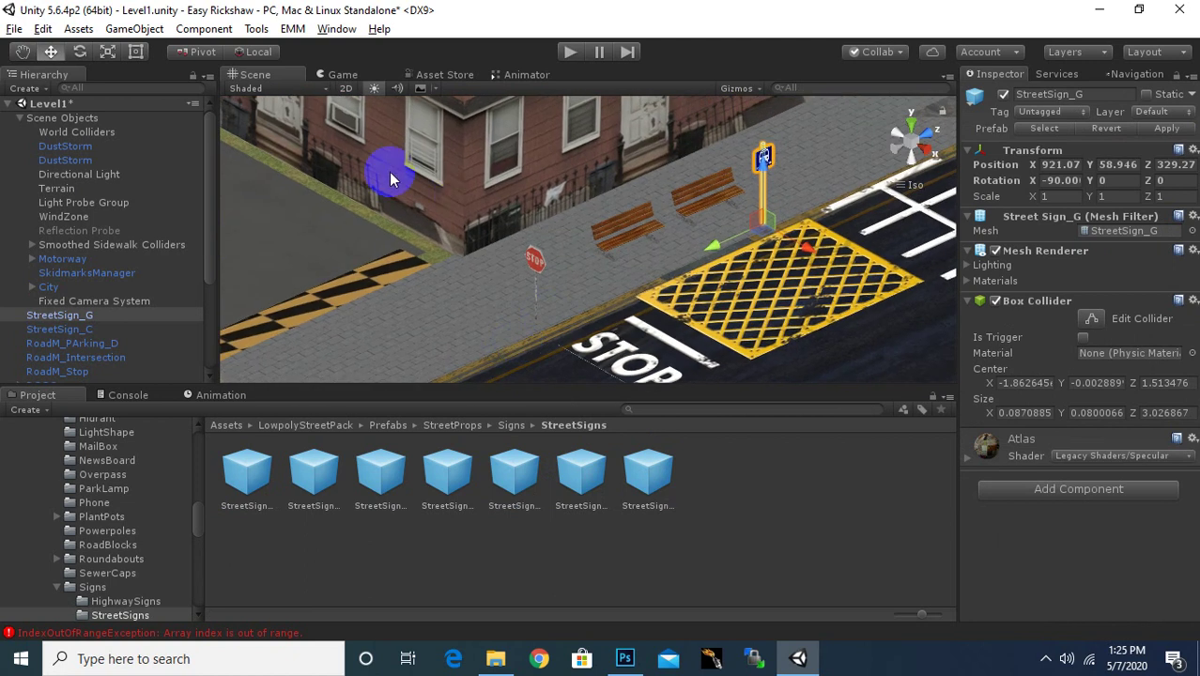
click(75, 52)
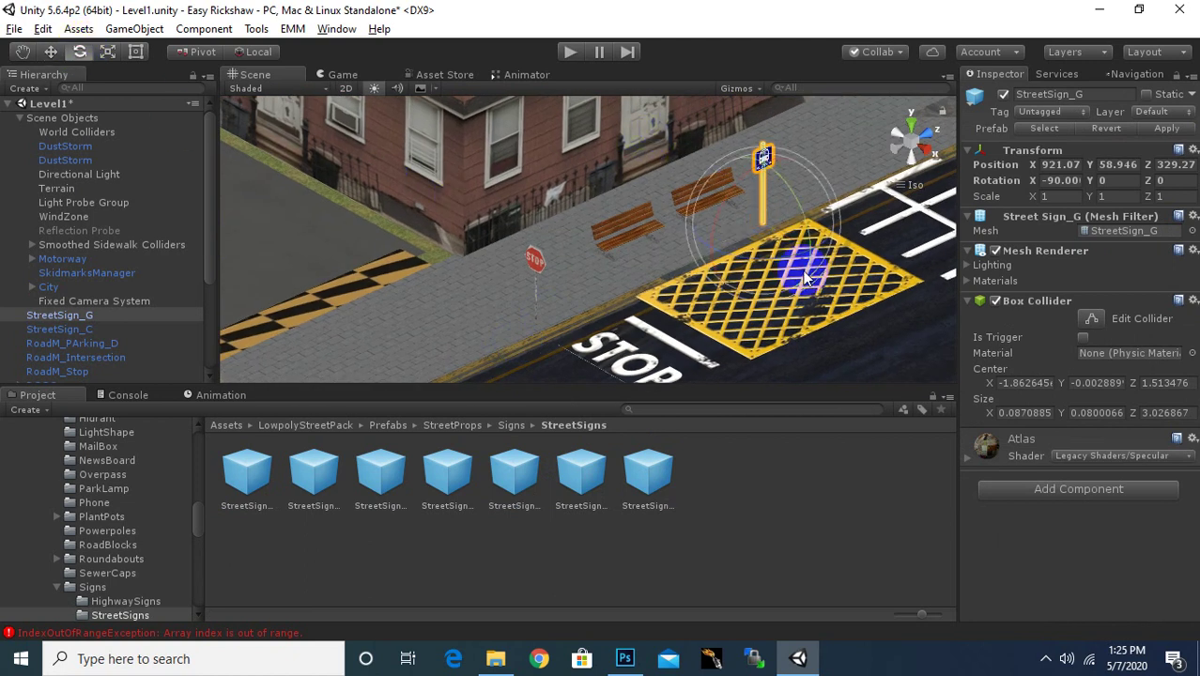
drag(792, 266, 590, 303)
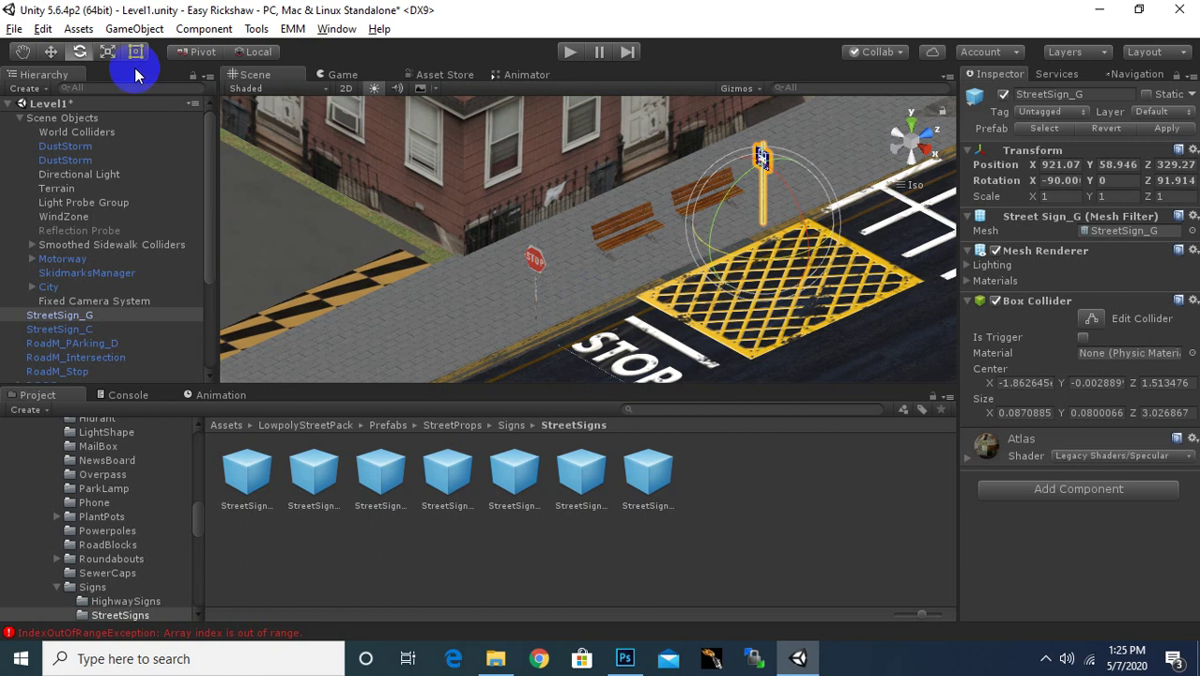
click(51, 52)
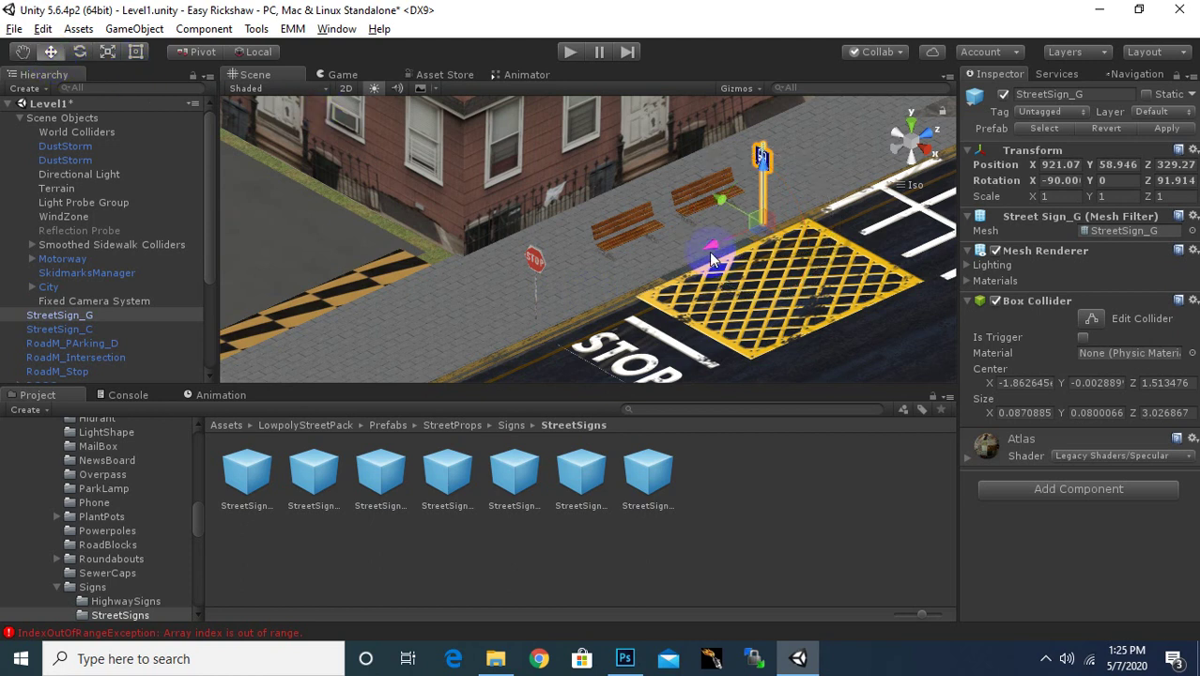
drag(713, 248, 749, 235)
drag(772, 193, 739, 183)
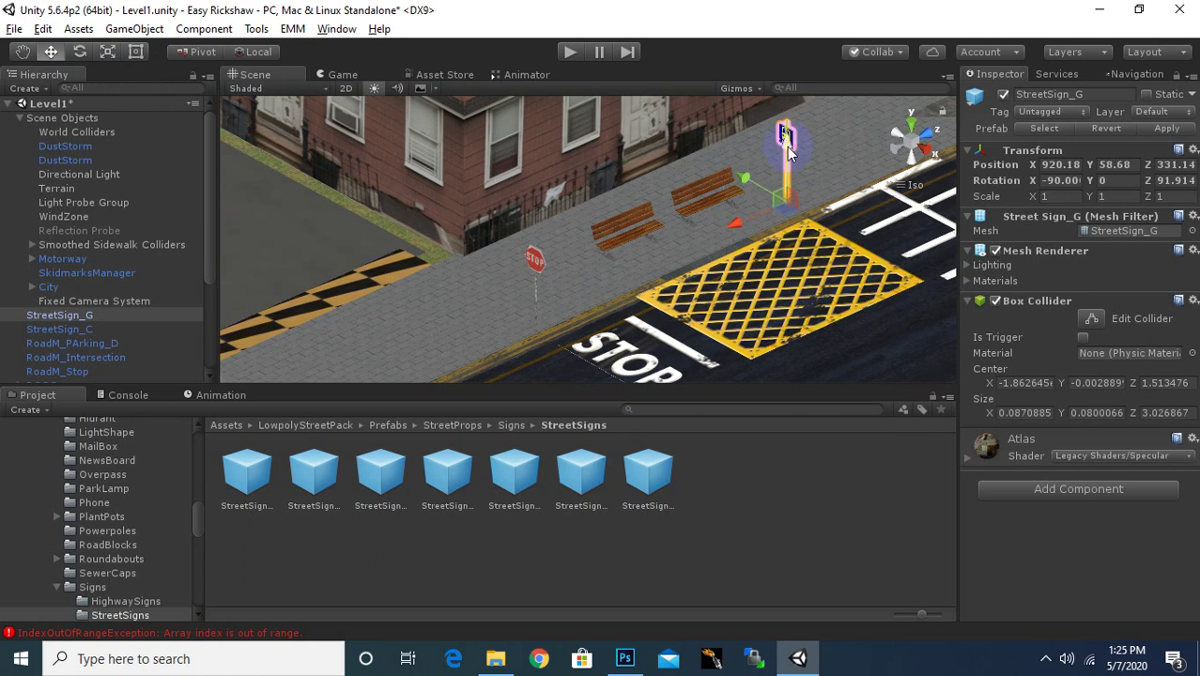
Frame the bus stop sign and nudge it slightly along X.
key(f)
alt+drag(789, 155, 202, 77)
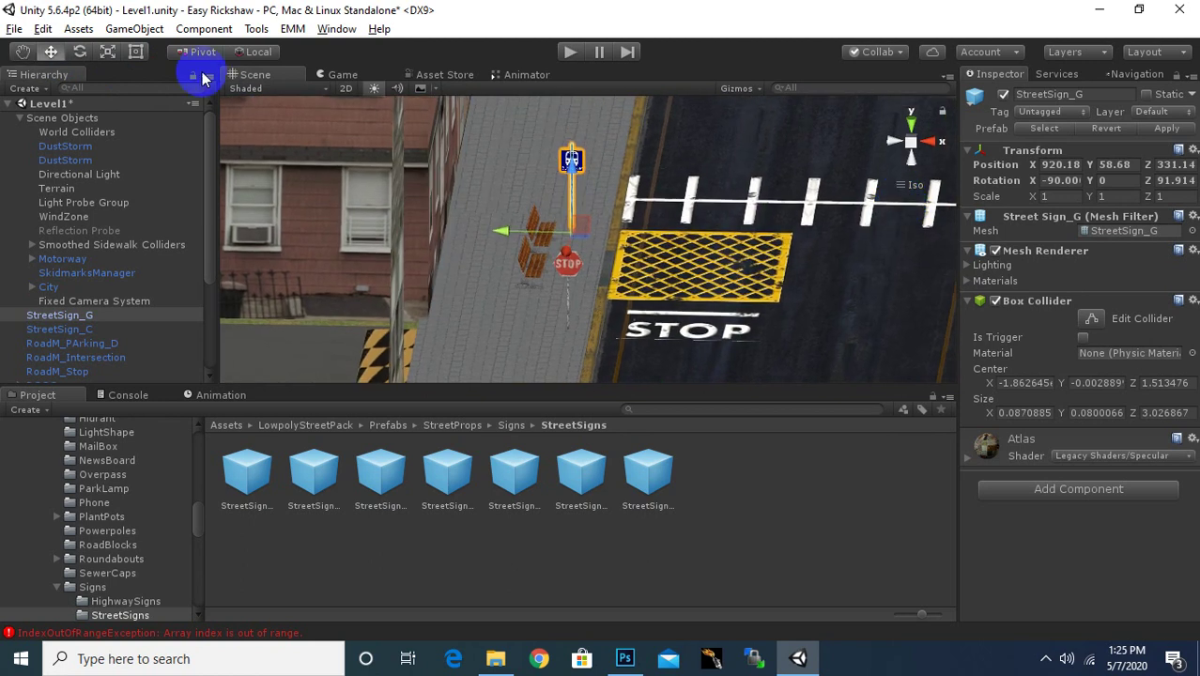
click(80, 52)
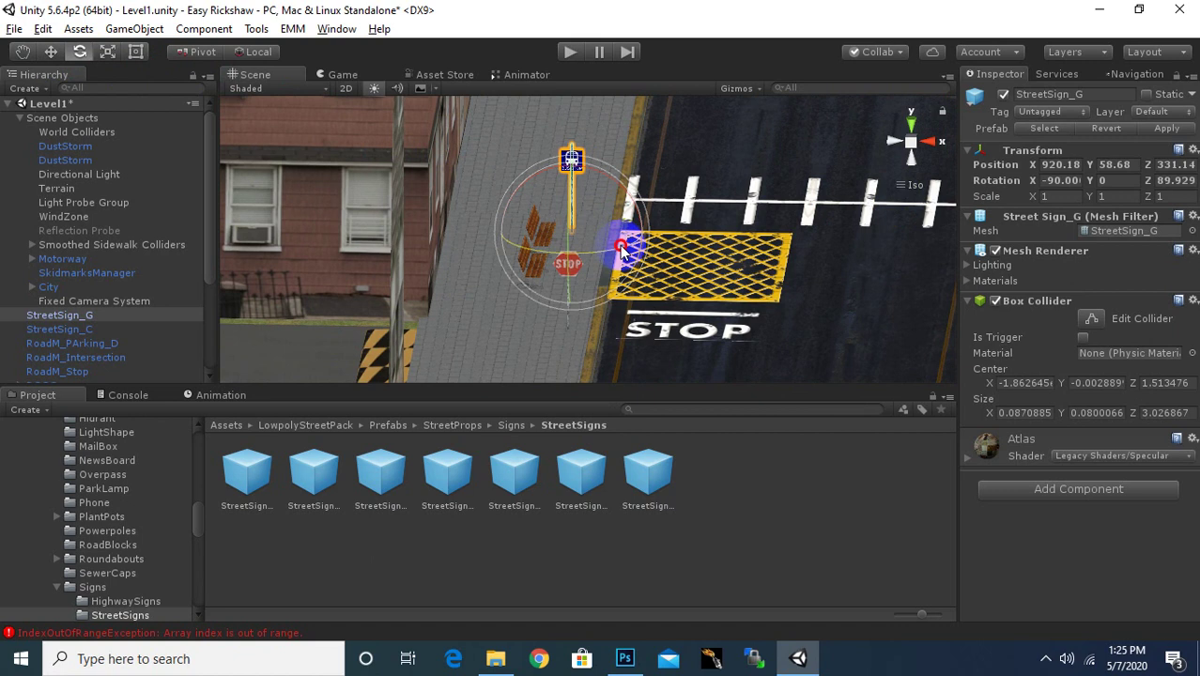
click(51, 52)
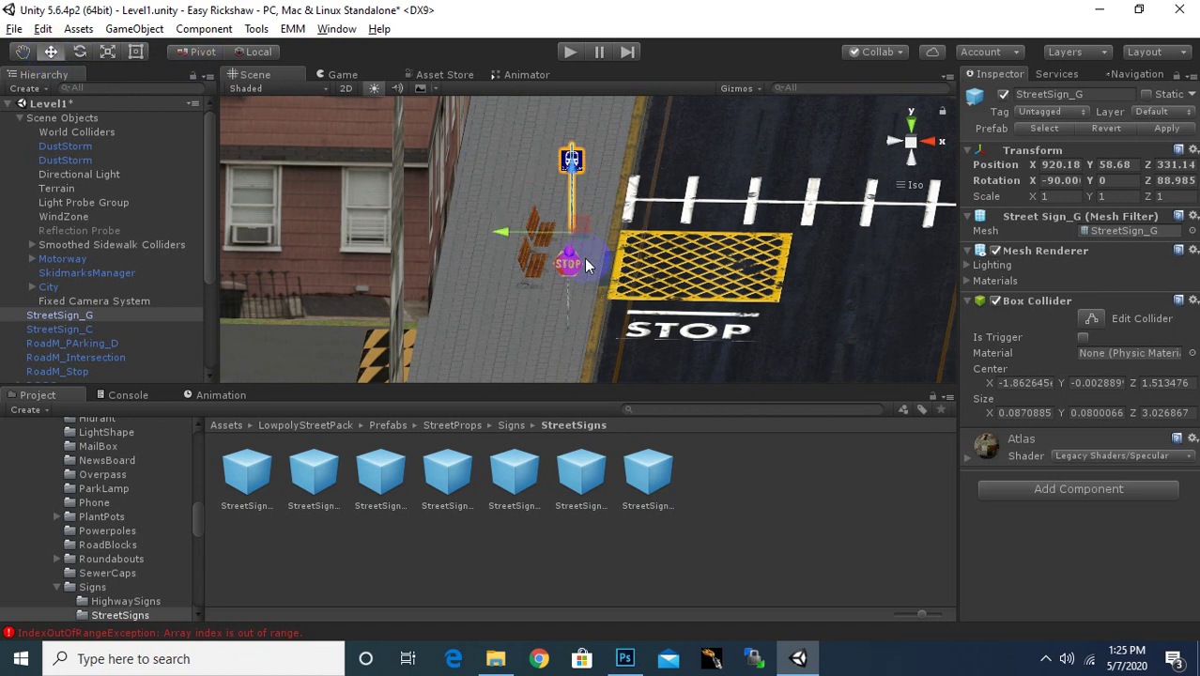
drag(499, 232, 507, 232)
mouse_move(515, 279)
alt+mouse_down()
mouse_move(496, 336)
mouse_move(560, 354)
mouse_move(723, 351)
alt+mouse_up()
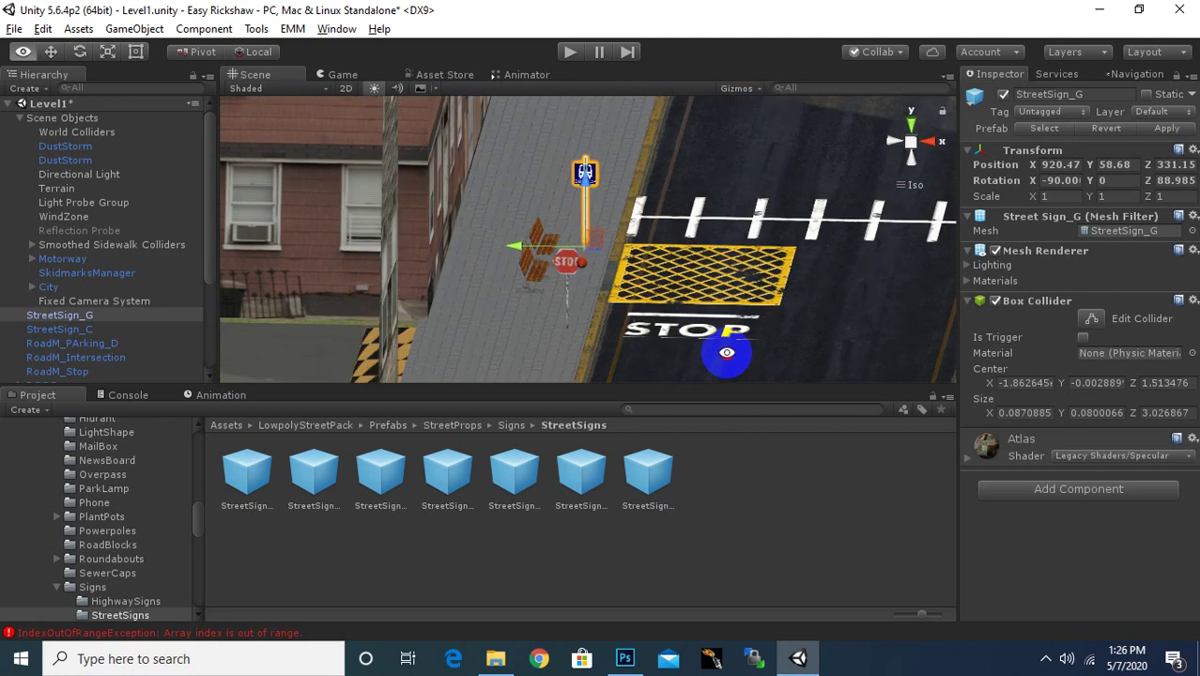
Place a StreetSign_A prefab on the sidewalk beside the benches.
click(243, 472)
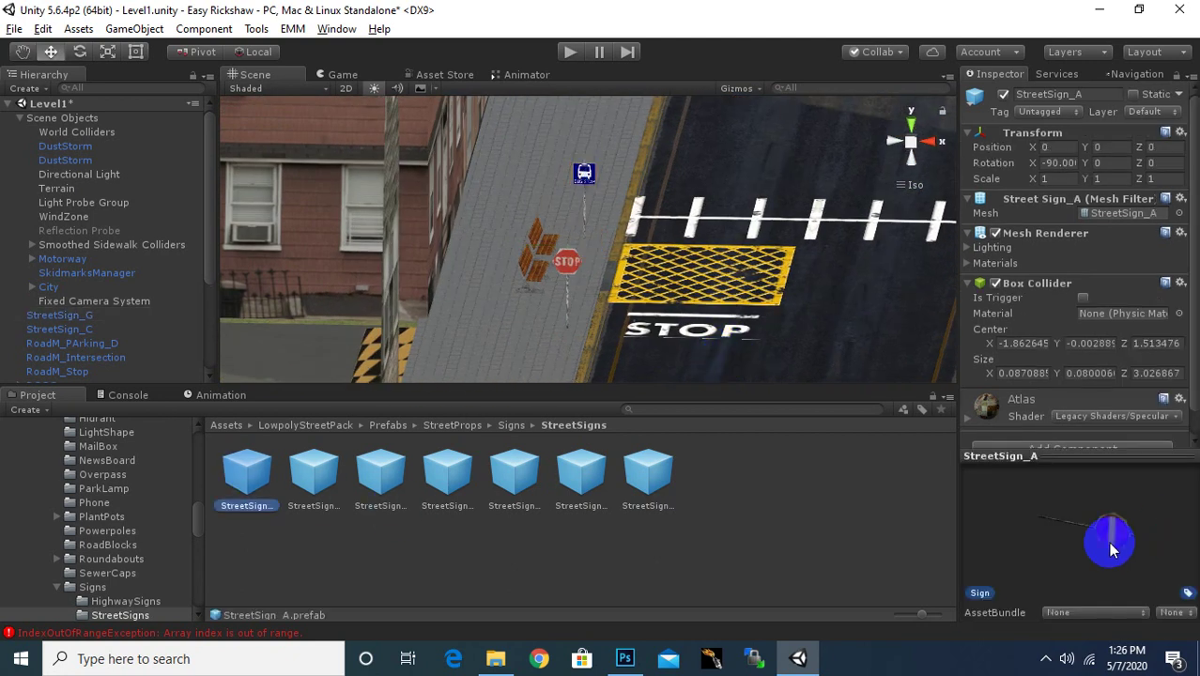
drag(243, 487, 486, 367)
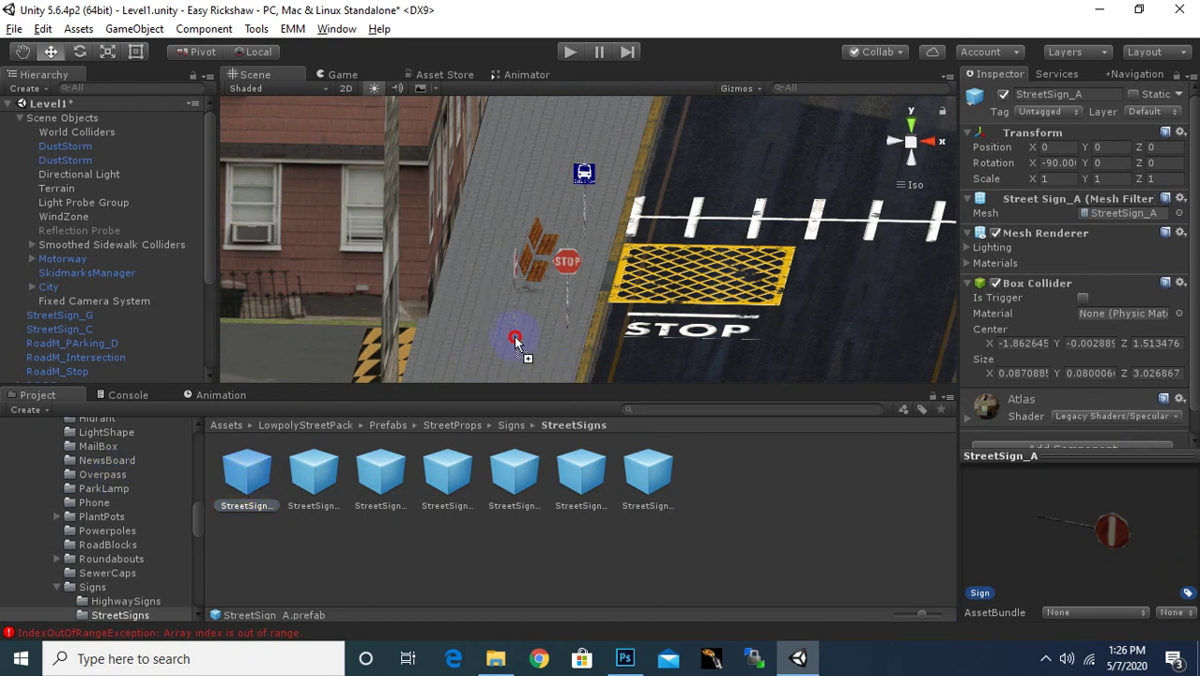
drag(522, 340, 415, 343)
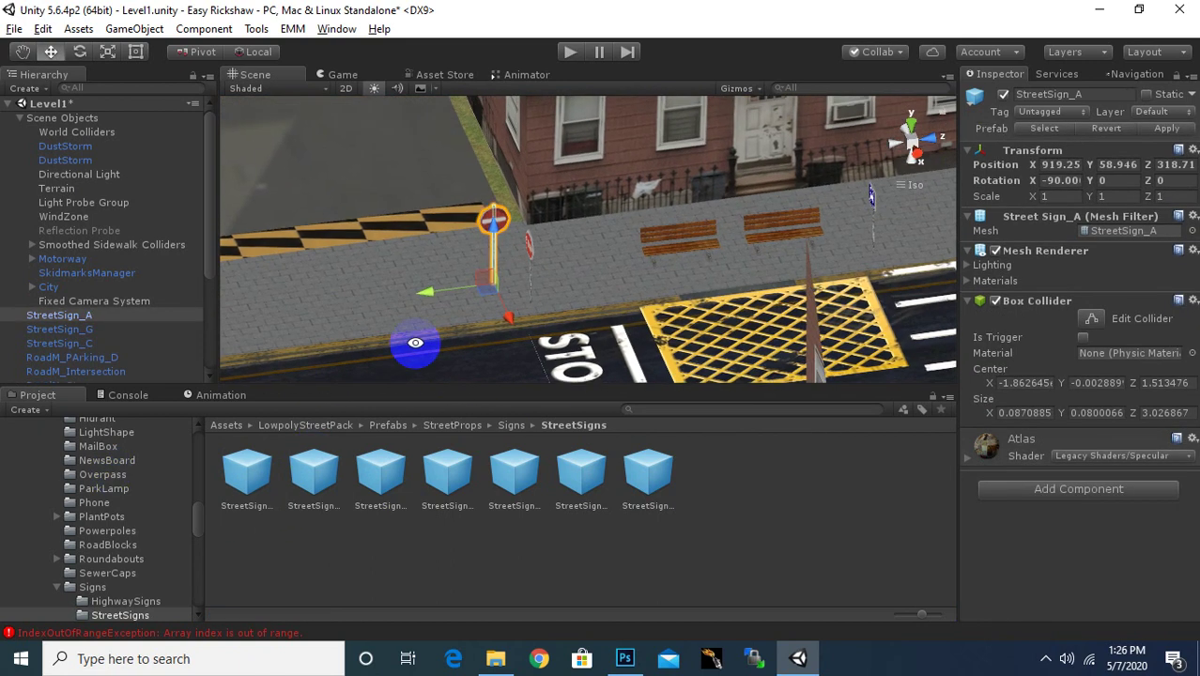
mouse_move(432, 296)
mouse_down()
mouse_move(535, 296)
mouse_move(298, 399)
mouse_move(308, 324)
mouse_up()
drag(599, 310, 713, 277)
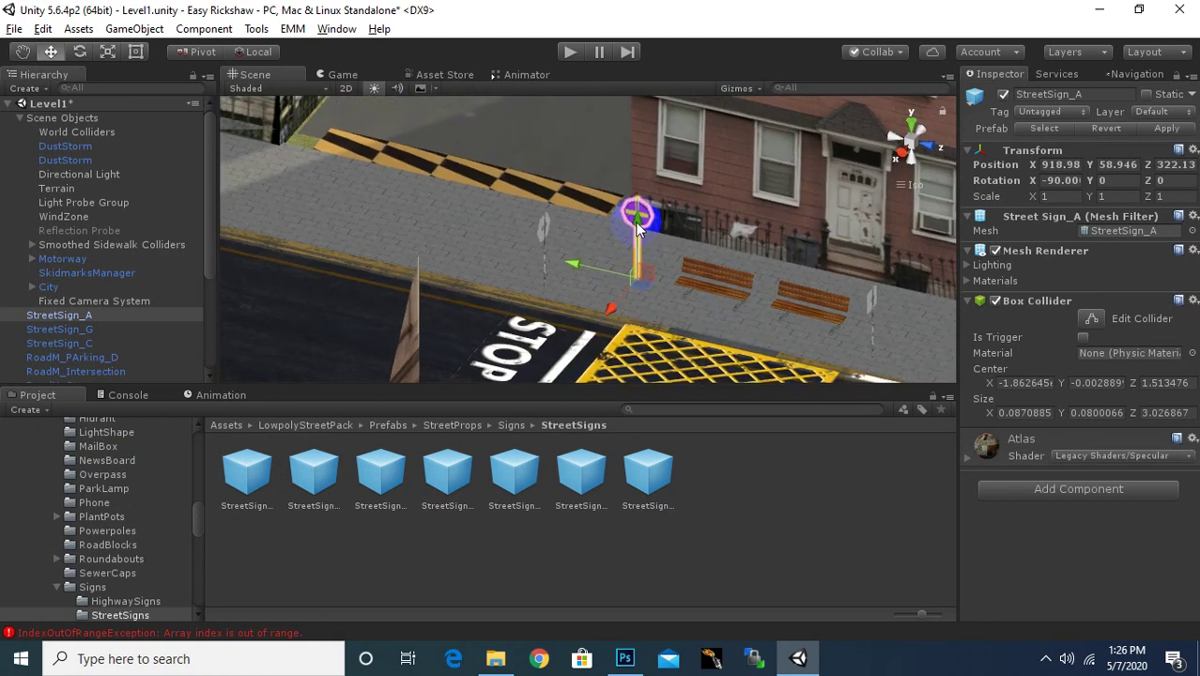
drag(638, 223, 639, 228)
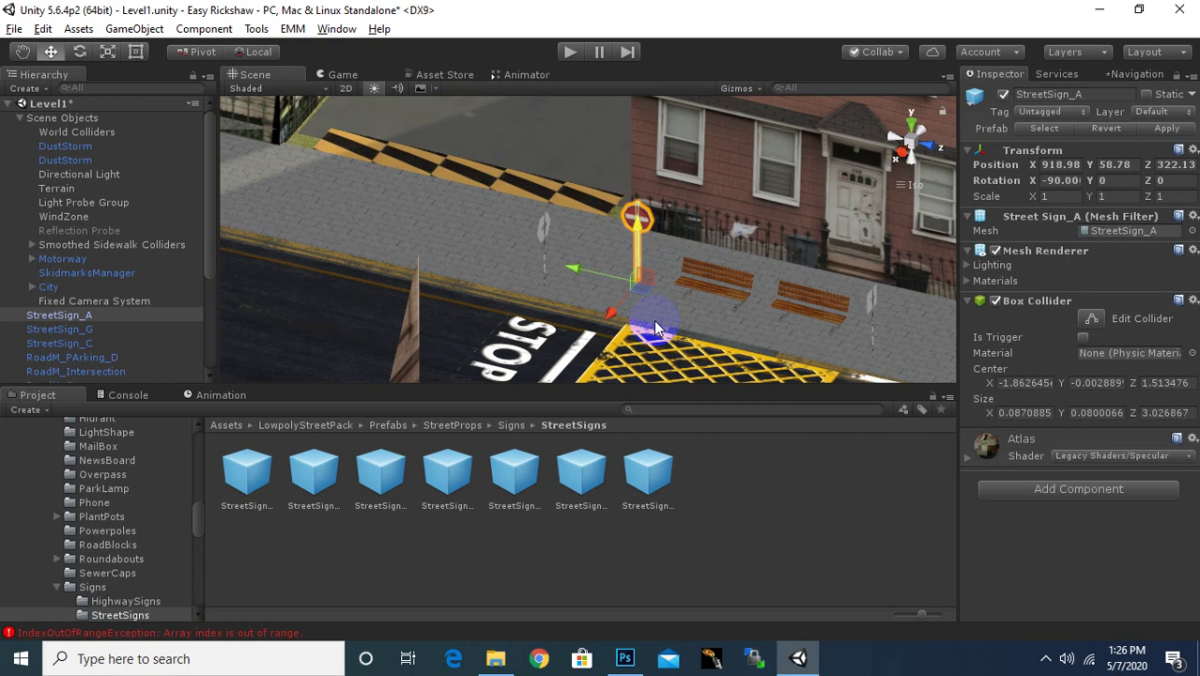
Duplicate the sign to Z 330.74 past the benches and nudge StreetSign_G to Z 331.99.
key(ctrl+d)
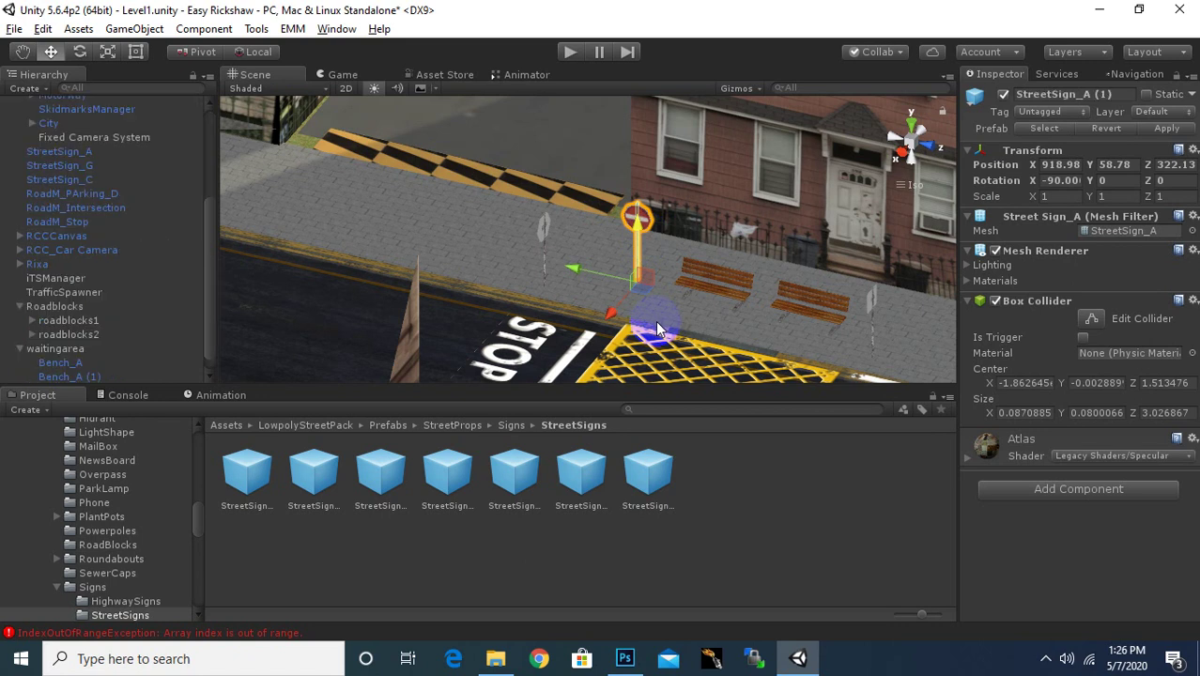
drag(656, 324, 805, 401)
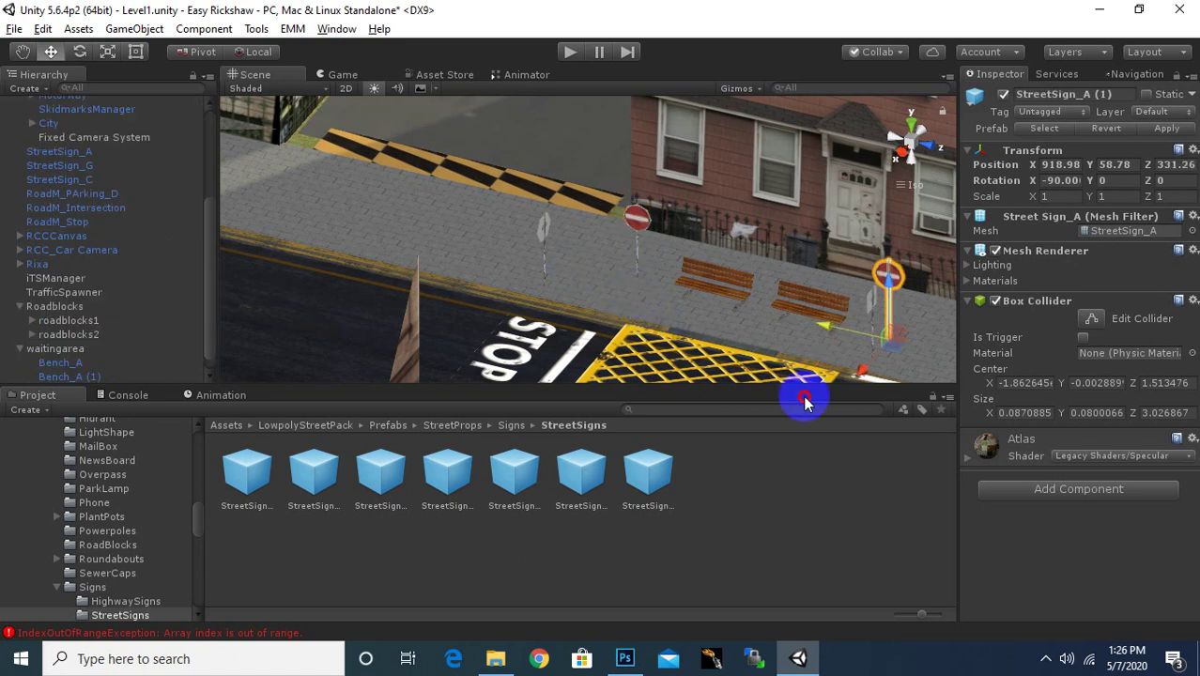
mouse_move(630, 348)
alt+mouse_down()
mouse_move(842, 379)
mouse_move(899, 244)
alt+mouse_up()
middle_drag(861, 219, 788, 322)
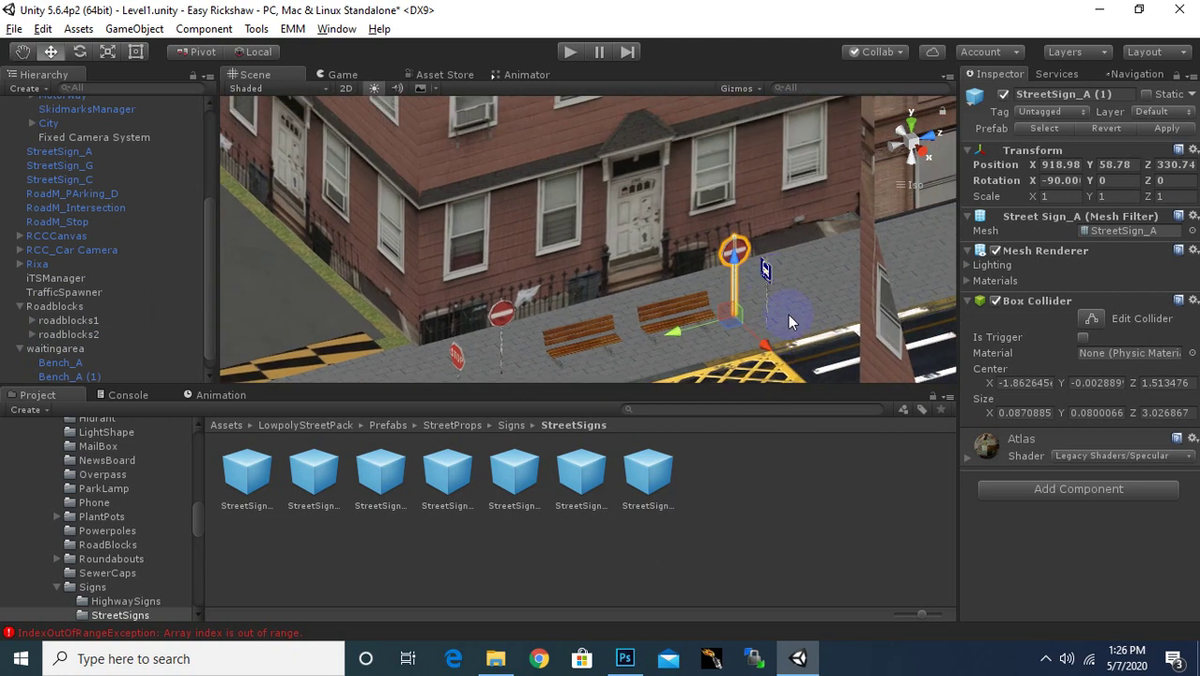
click(768, 277)
mouse_move(710, 358)
mouse_down()
mouse_move(719, 355)
mouse_move(698, 338)
mouse_up()
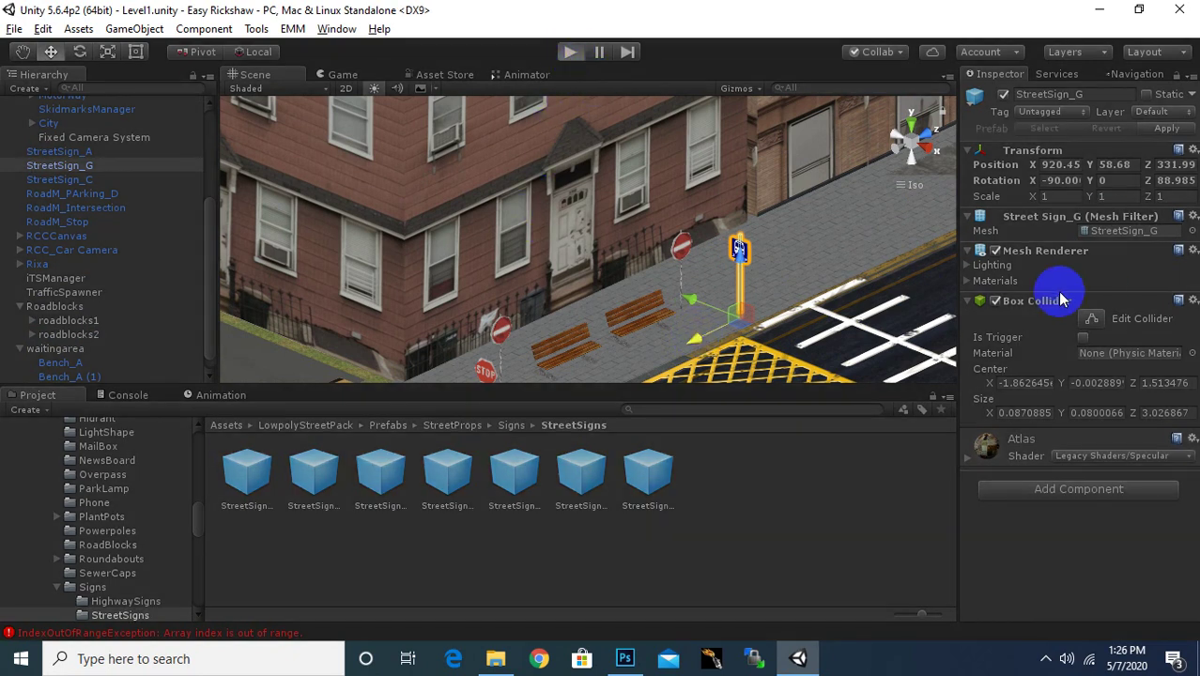
click(1007, 299)
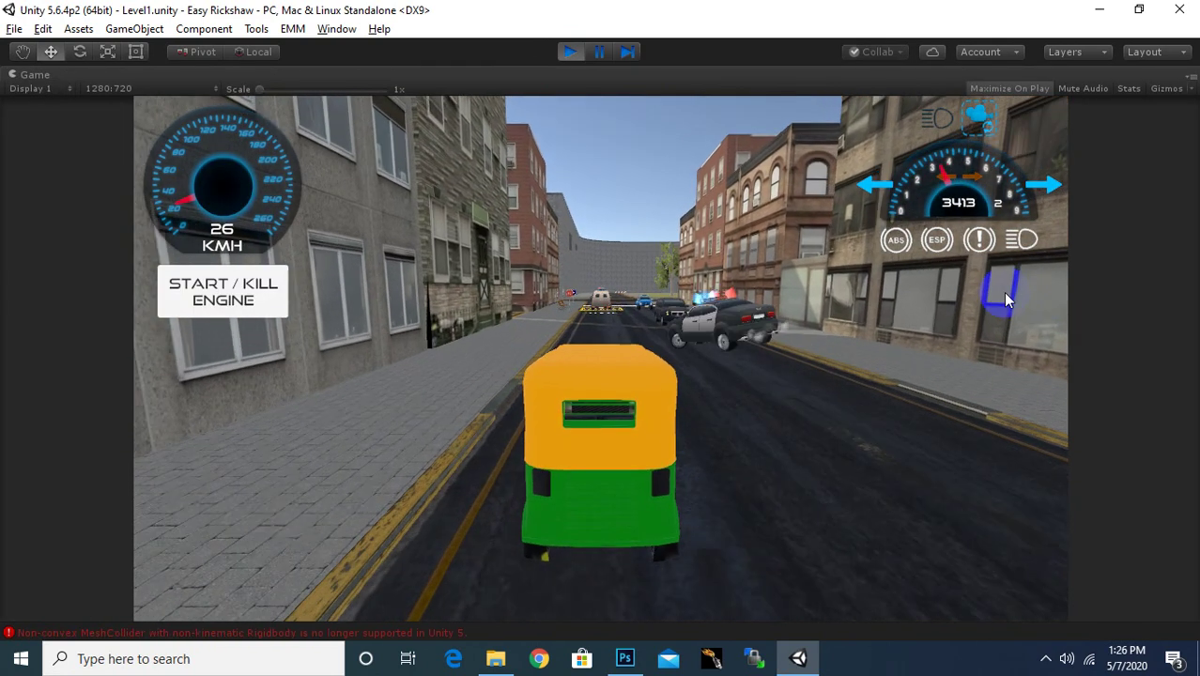
click(1005, 296)
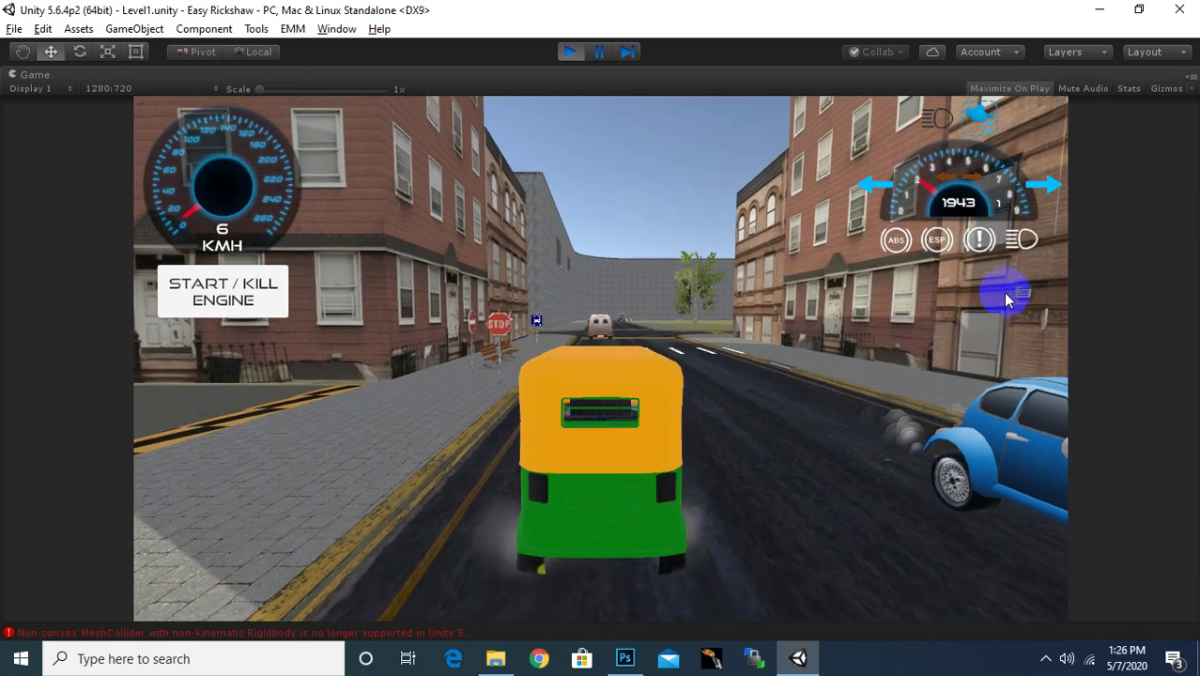
click(1005, 299)
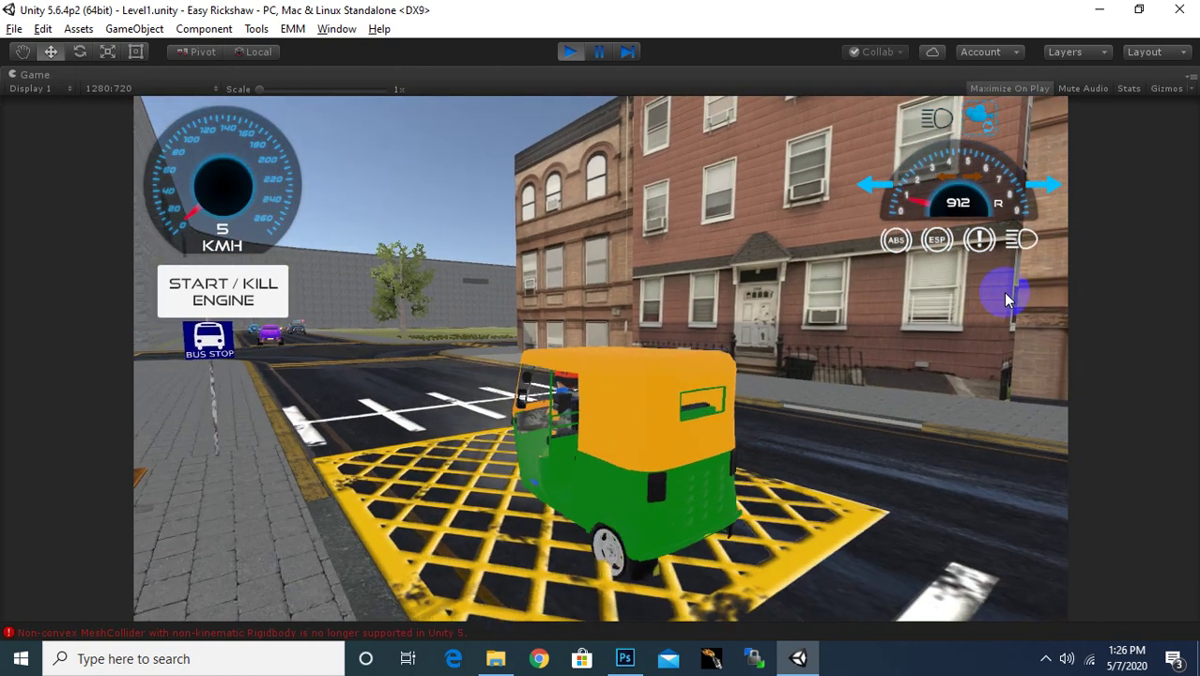
click(1003, 292)
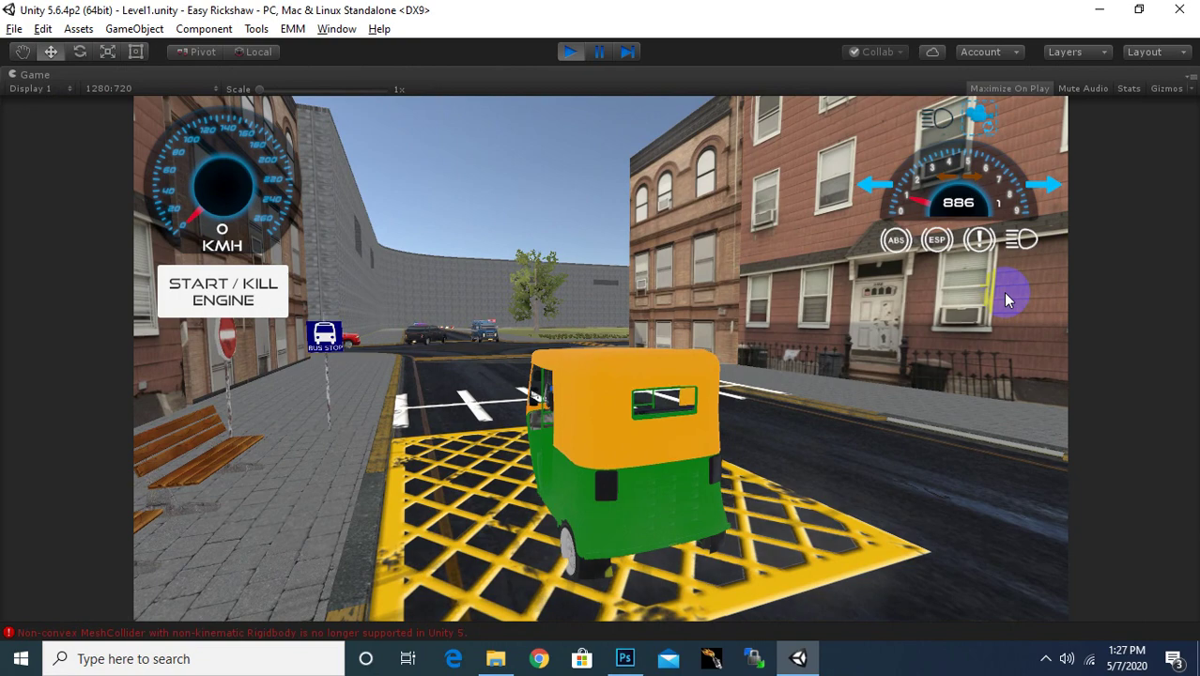
click(1003, 292)
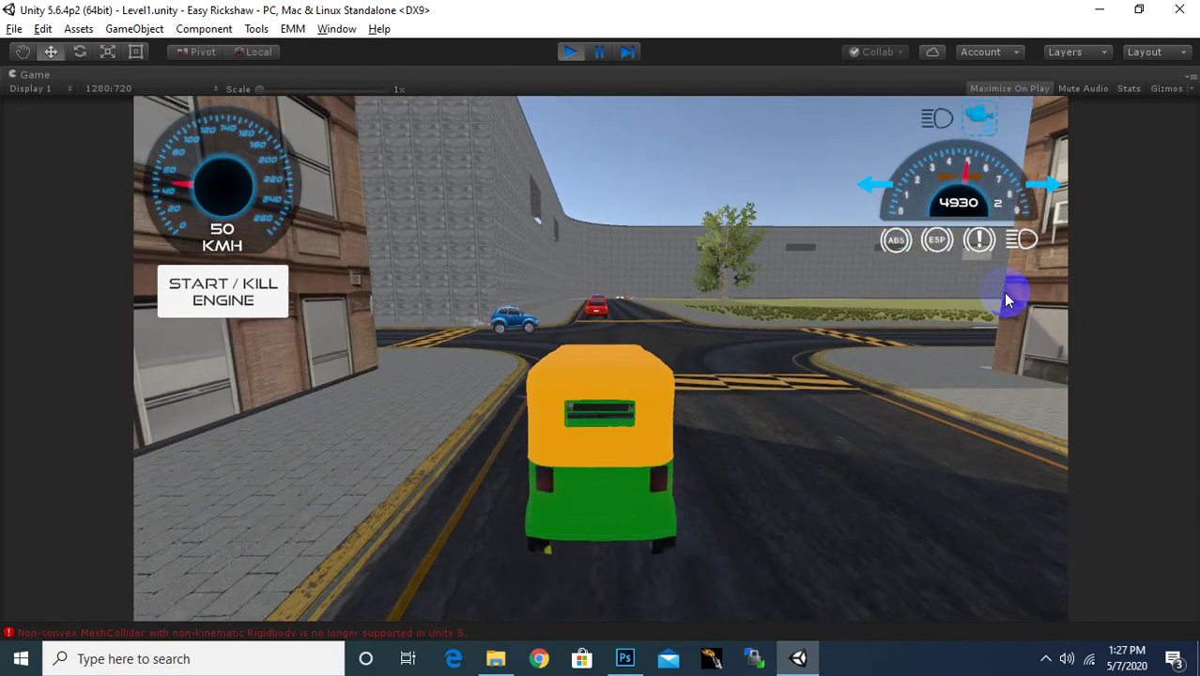
click(642, 52)
click(570, 52)
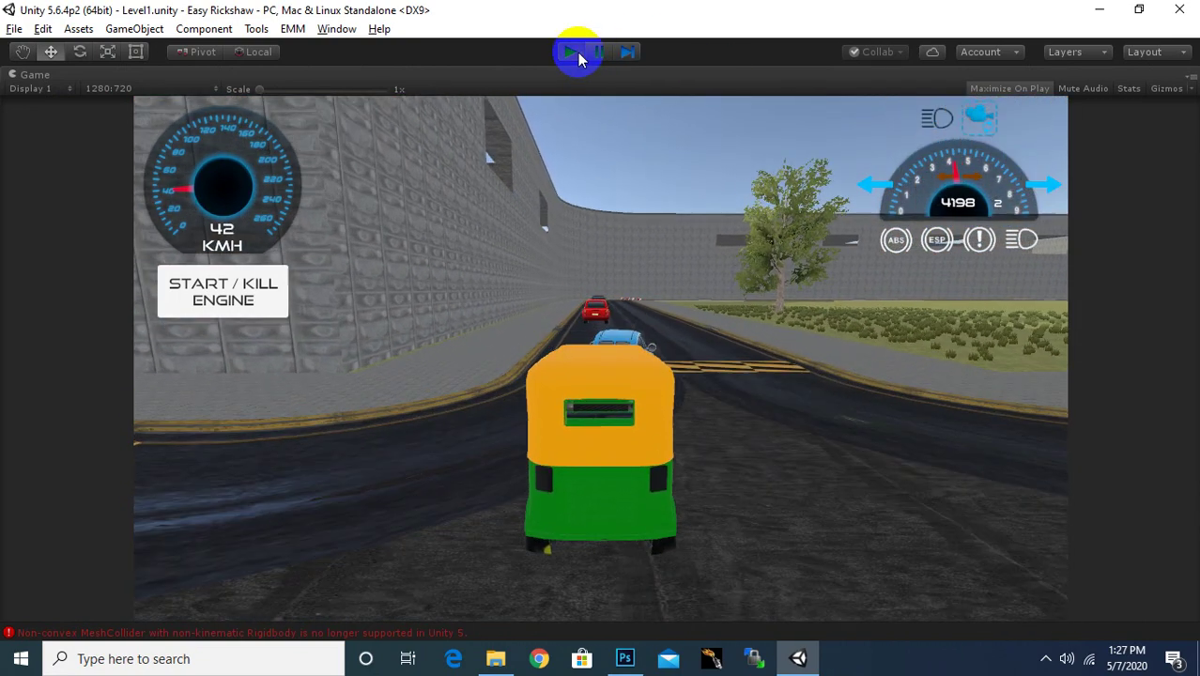
Delete the white crosswalk stripes (RoadM_PArking_D) at the intersection.
scroll(601, 324, down, 3)
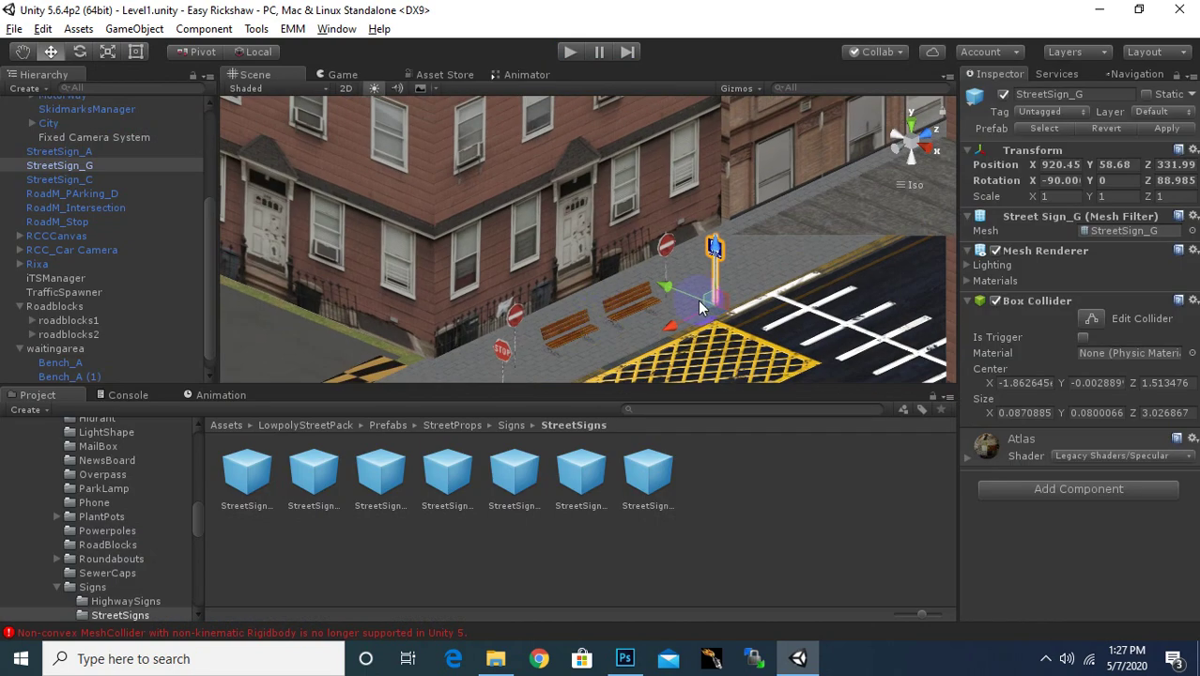
middle_drag(698, 301, 676, 219)
alt+drag(672, 230, 822, 242)
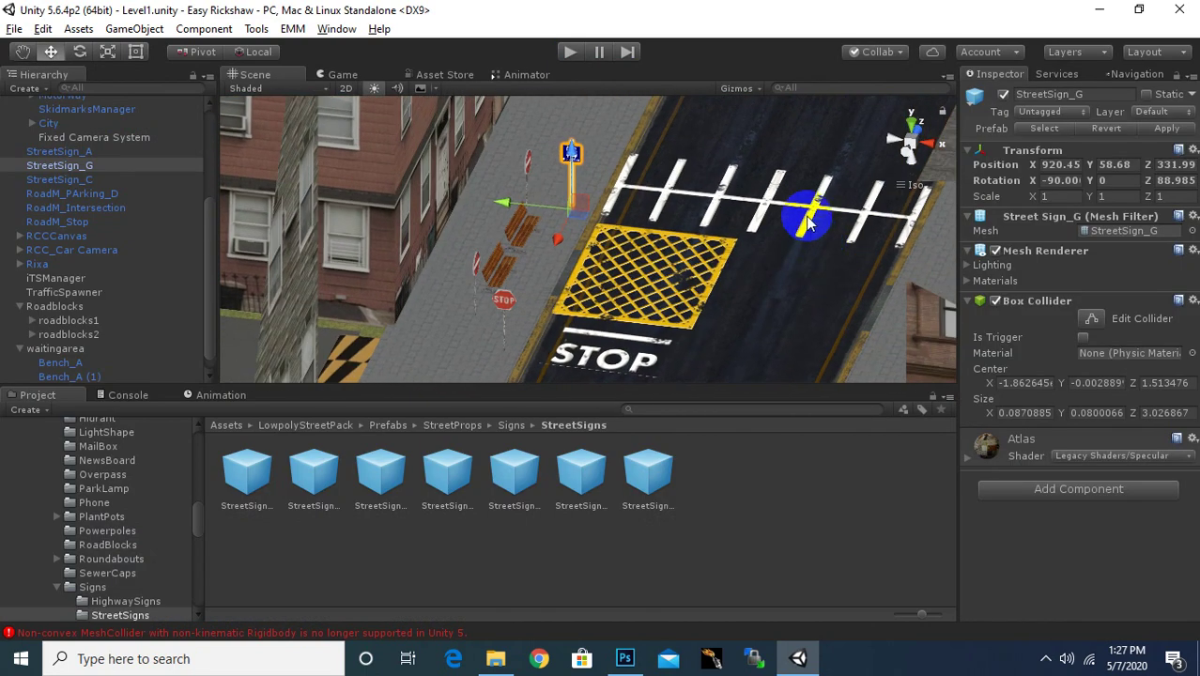
click(805, 266)
key(Delete)
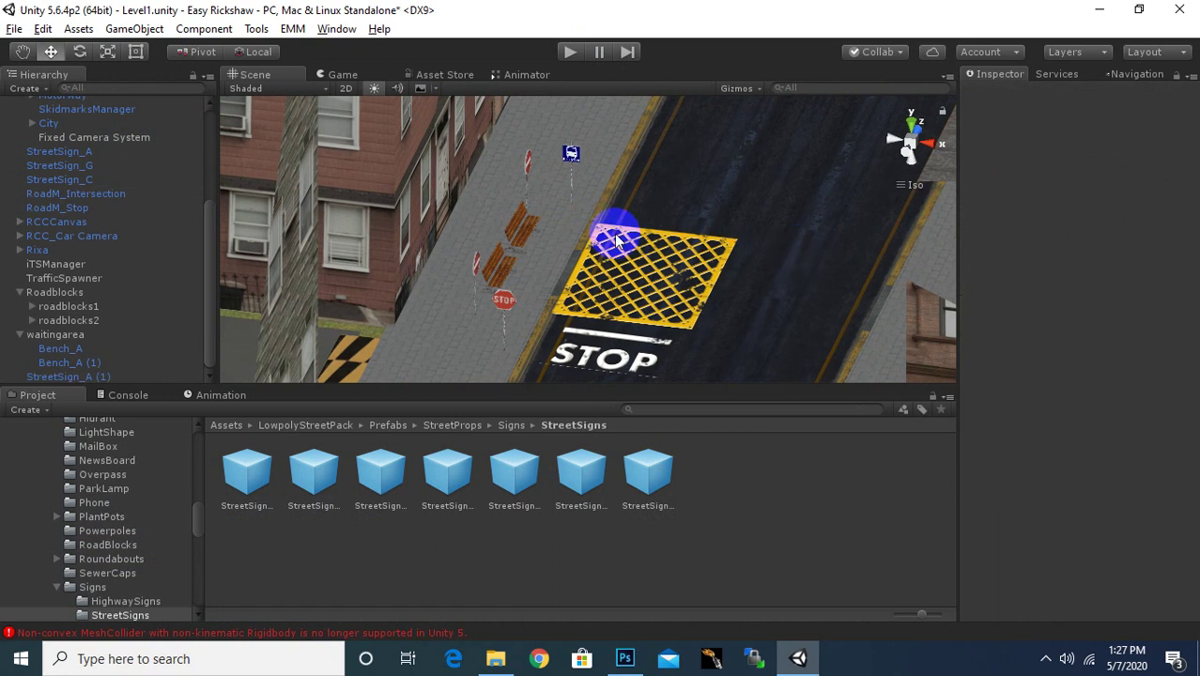
Stretch the yellow RoadM_Intersection grid larger and move it up the road behind the STOP line.
click(642, 279)
click(641, 278)
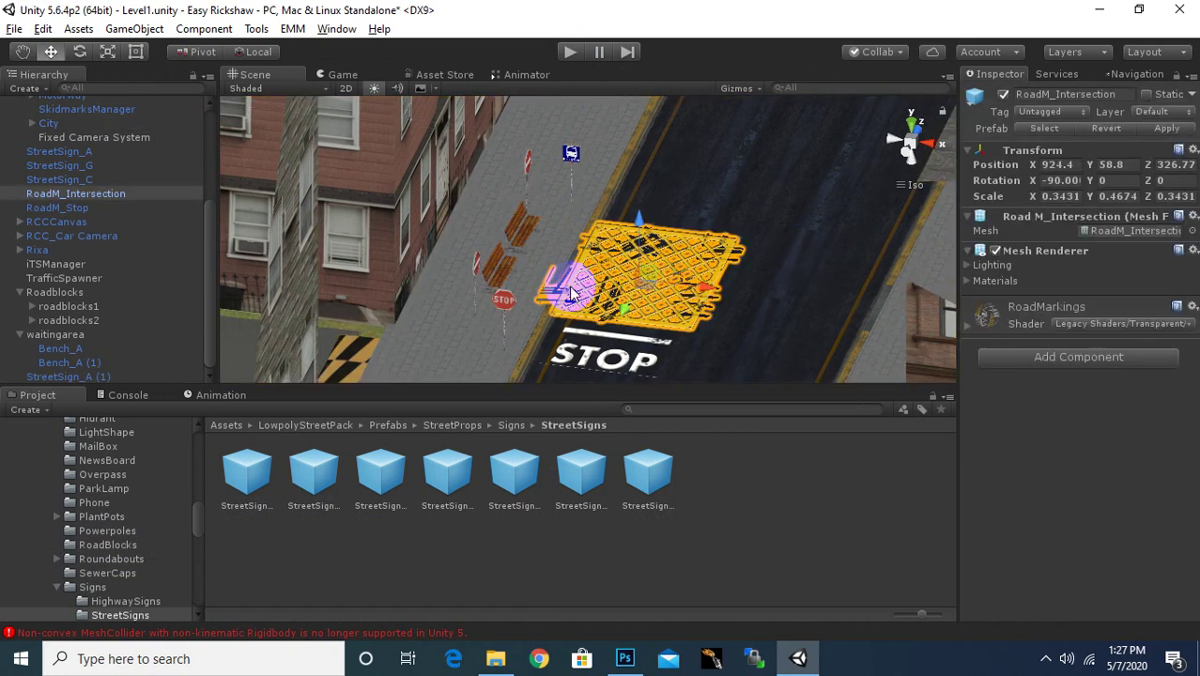
click(108, 52)
drag(642, 328, 601, 326)
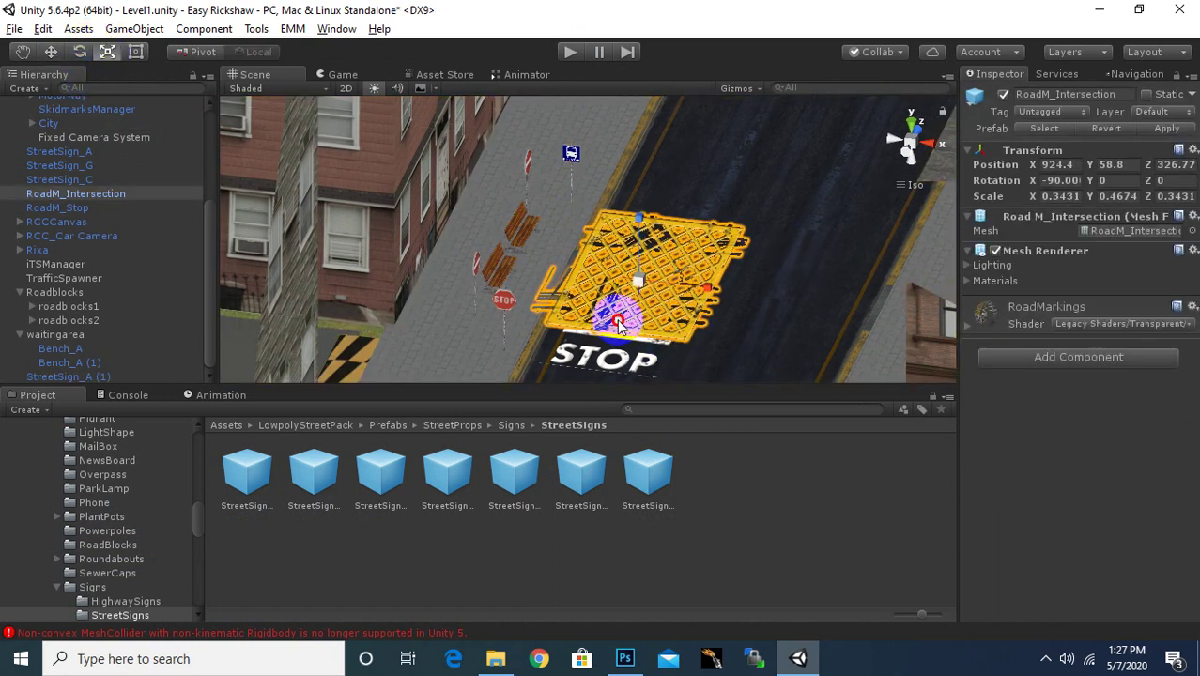
click(50, 52)
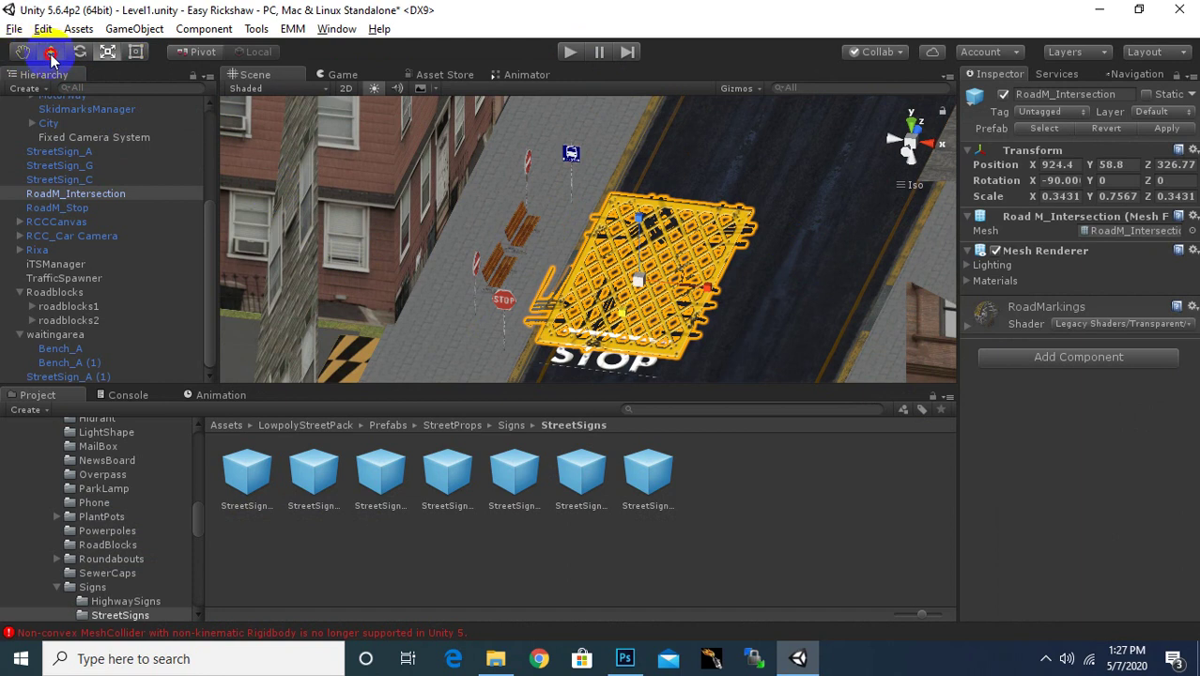
drag(631, 314, 631, 286)
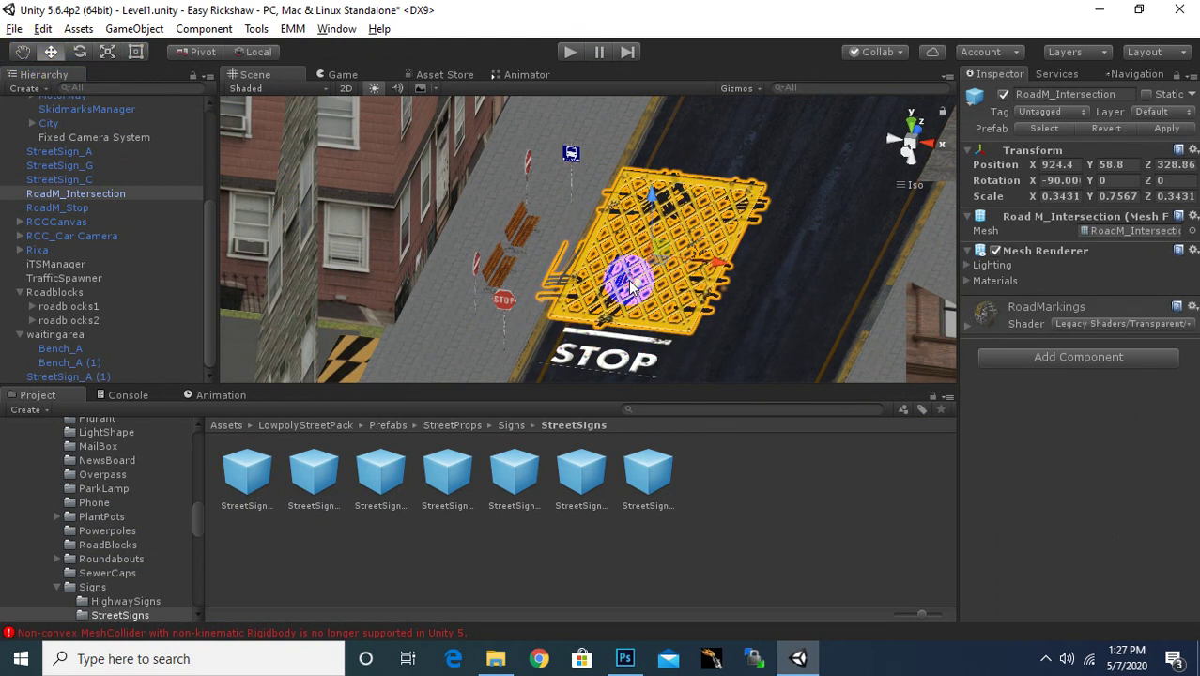
mouse_move(631, 286)
alt+mouse_down()
mouse_move(708, 117)
mouse_move(724, 136)
mouse_move(720, 124)
alt+mouse_up()
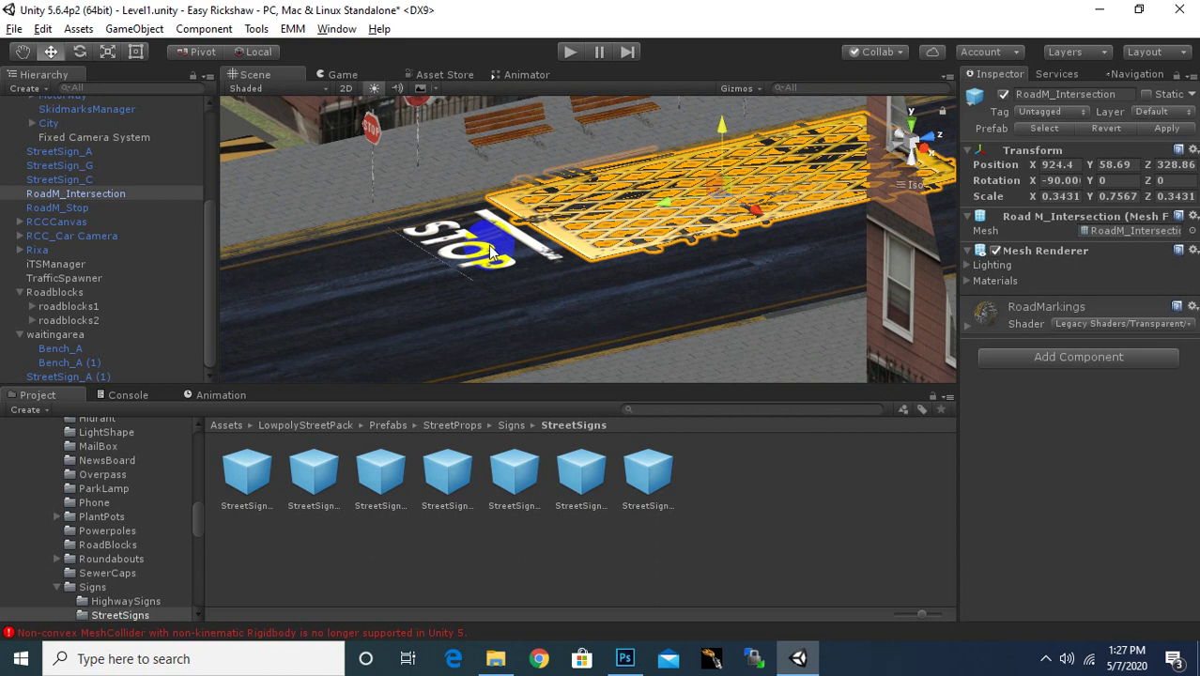
alt+drag(486, 269, 661, 267)
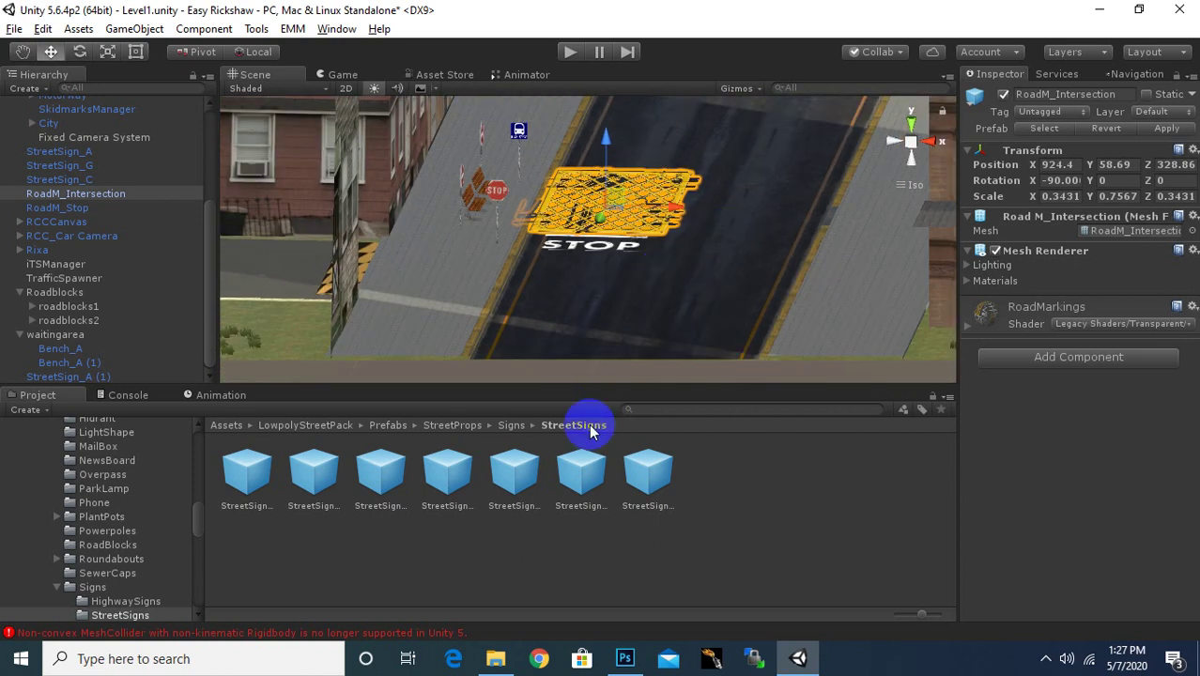
Clear the street sign prefab selection, frame the benches and STOP box, and select StreetSign_A (1).
click(515, 479)
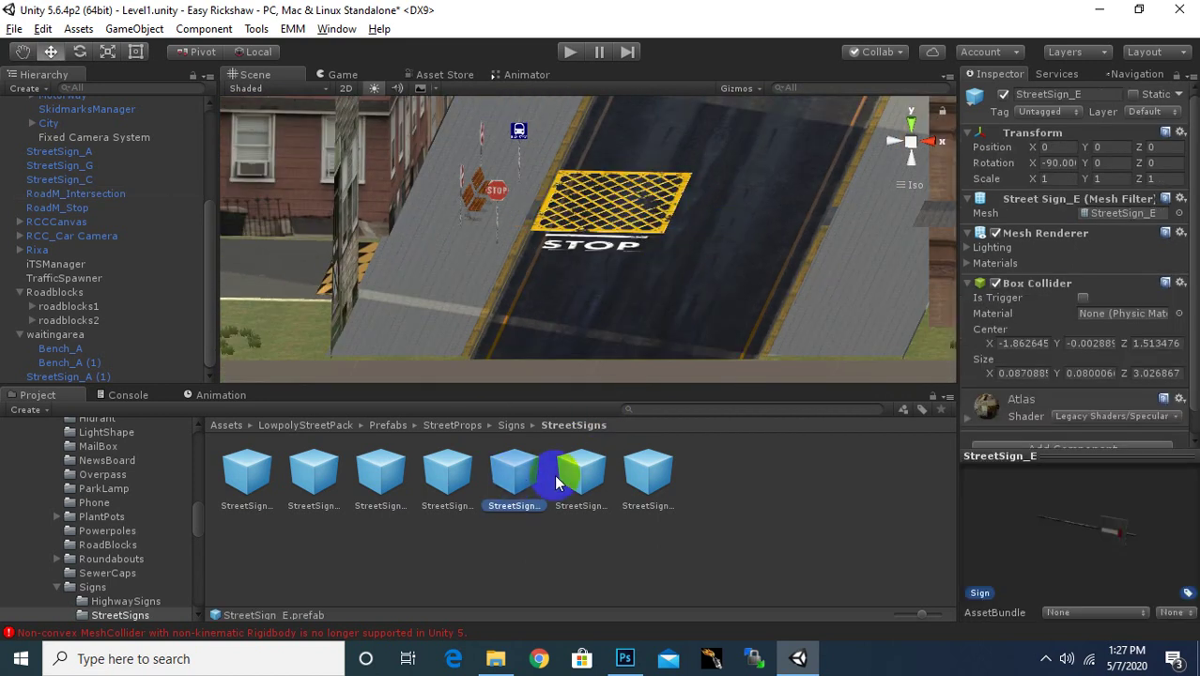
ctrl+click(581, 478)
click(721, 440)
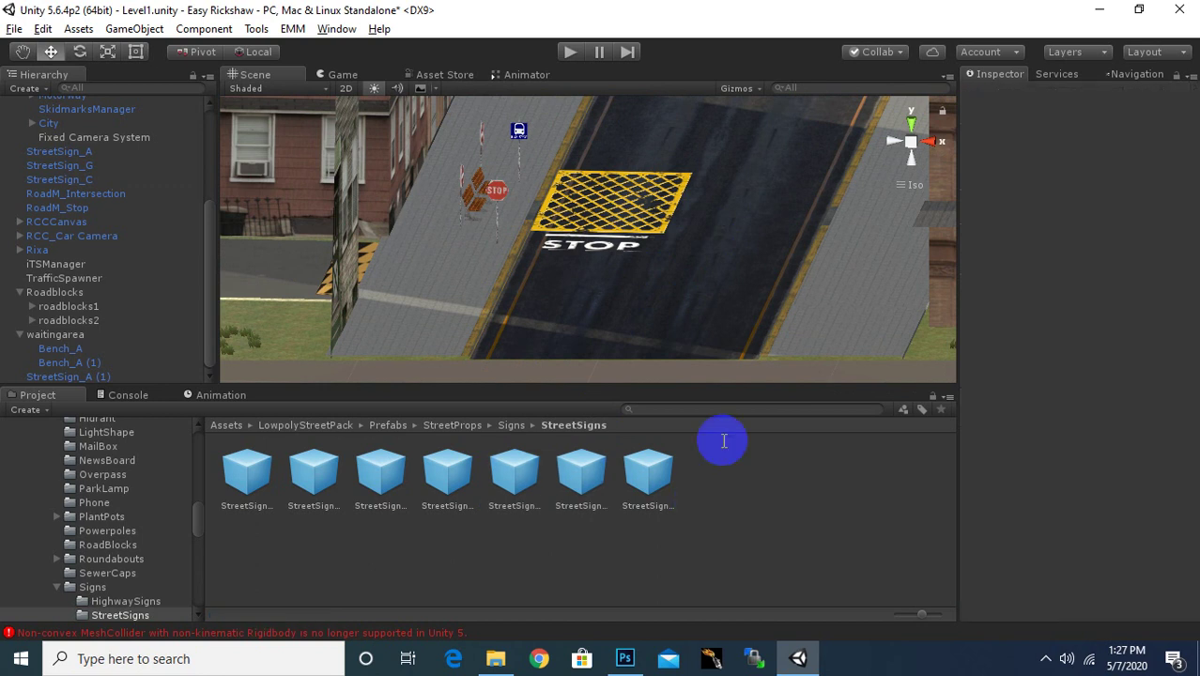
middle_drag(709, 294, 677, 375)
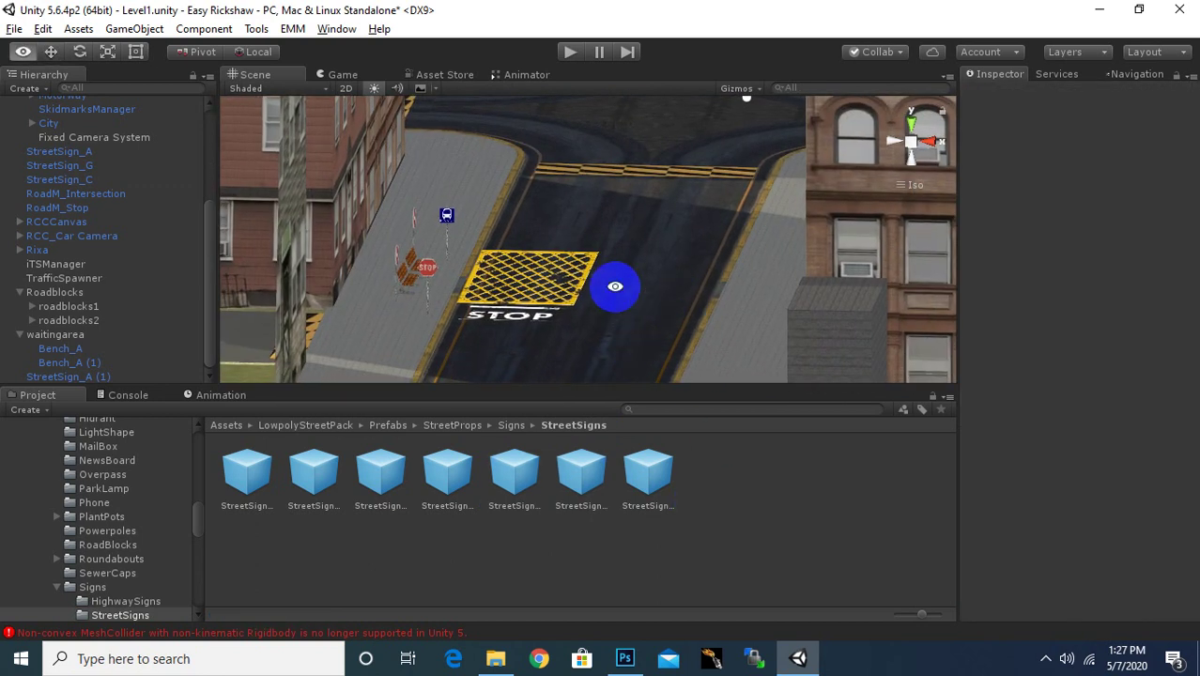
mouse_move(614, 287)
alt+mouse_down()
mouse_move(658, 289)
mouse_move(602, 266)
mouse_move(552, 338)
alt+mouse_up()
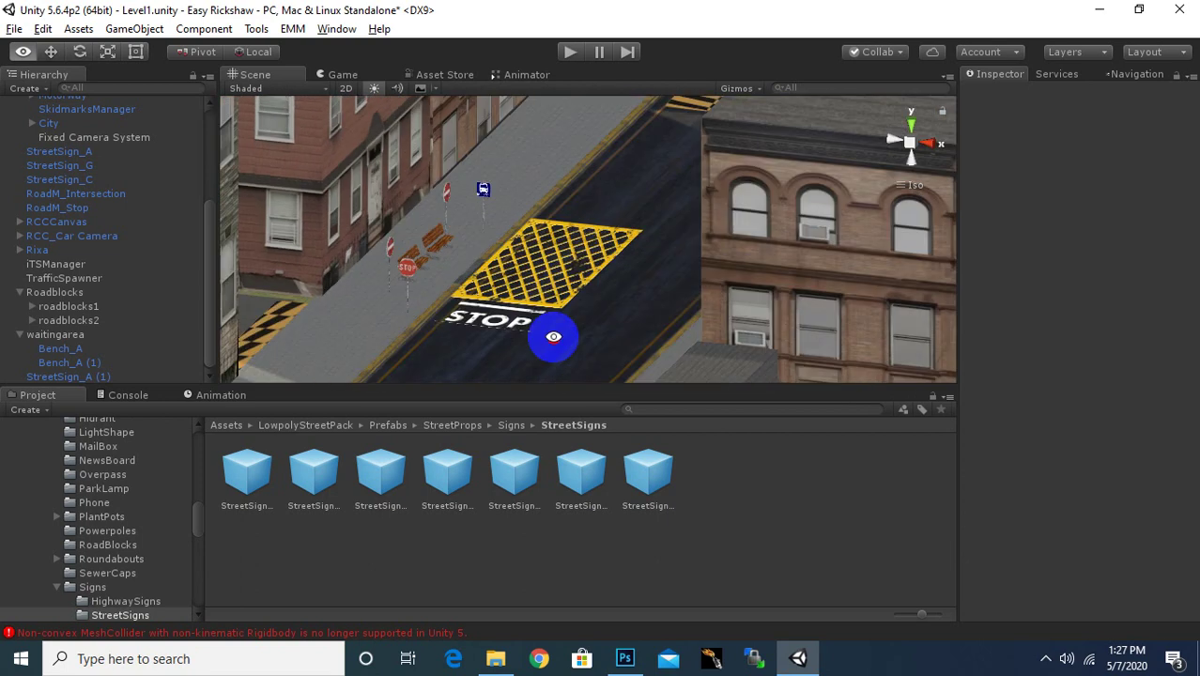
drag(626, 331, 696, 263)
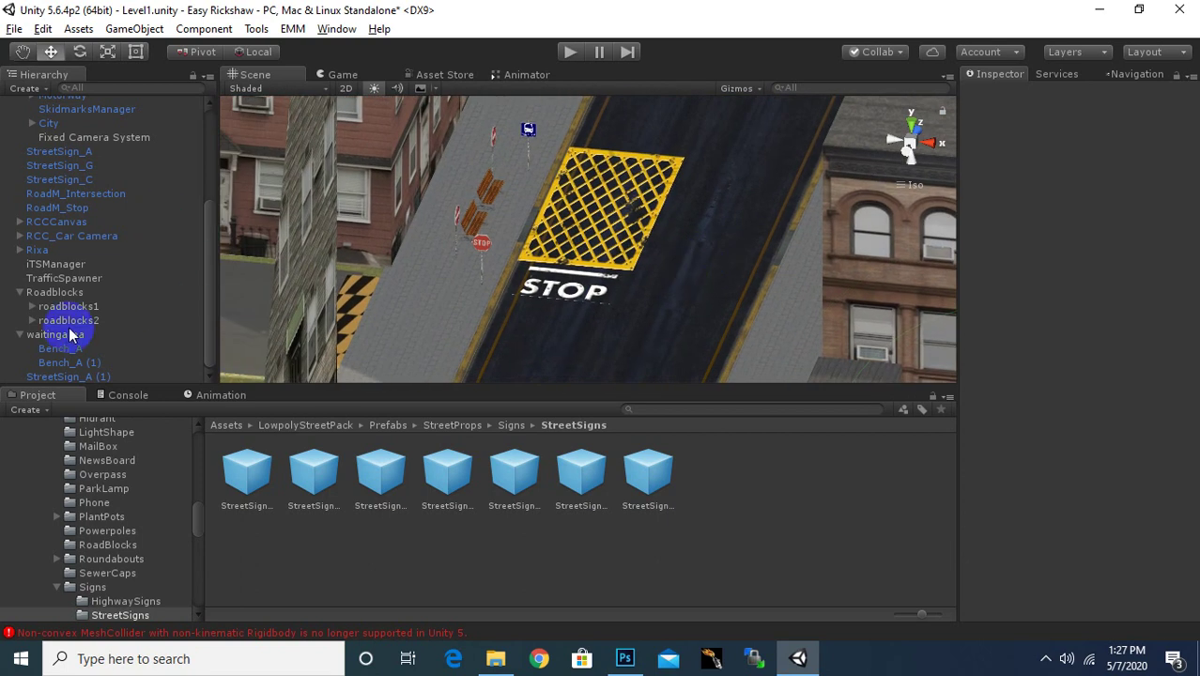
click(72, 379)
Make StreetSign_A (1) a child of waitingarea and collapse Scene Objects.
mouse_move(72, 387)
mouse_down()
mouse_move(64, 404)
mouse_move(67, 335)
mouse_up()
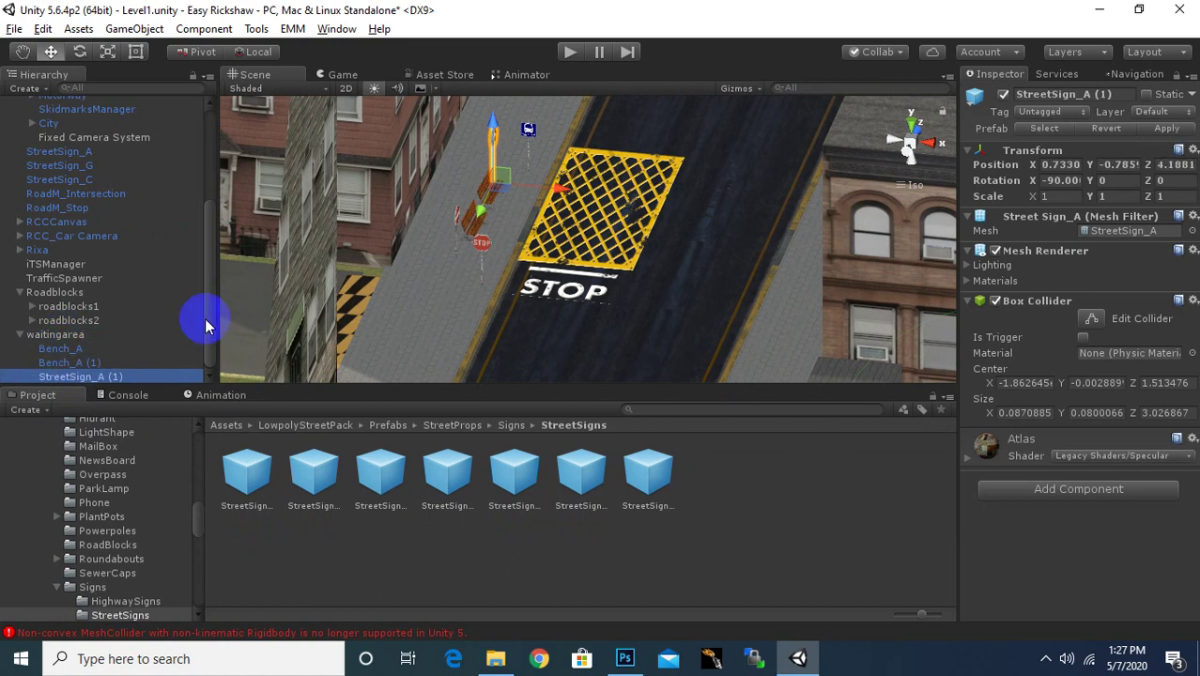
scroll(160, 225, up, 5)
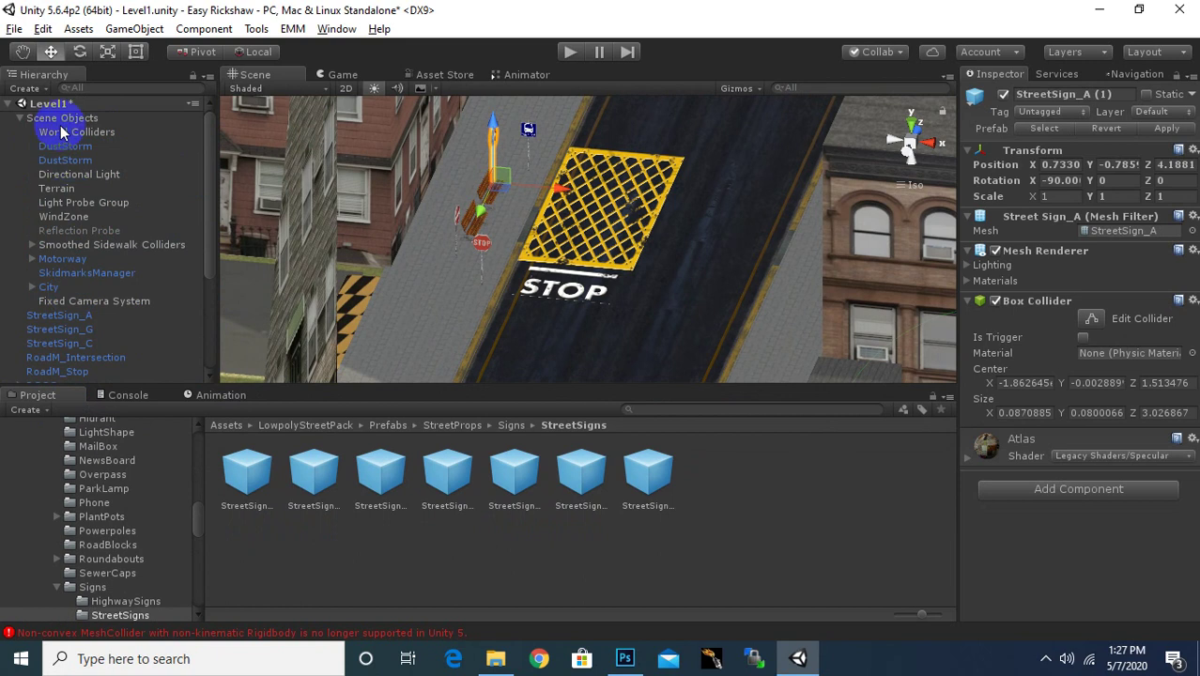
click(26, 119)
click(20, 120)
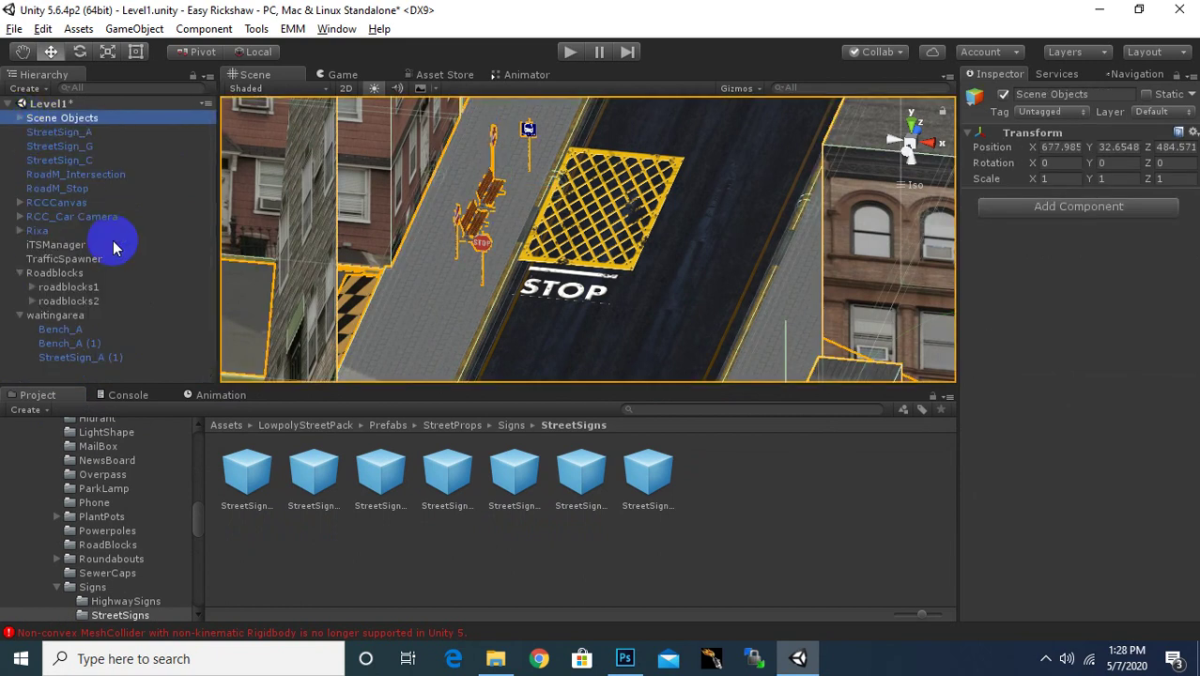
Move StreetSign_A through RoadM_Stop into waitingarea and shift the group to X 924.98.
click(59, 133)
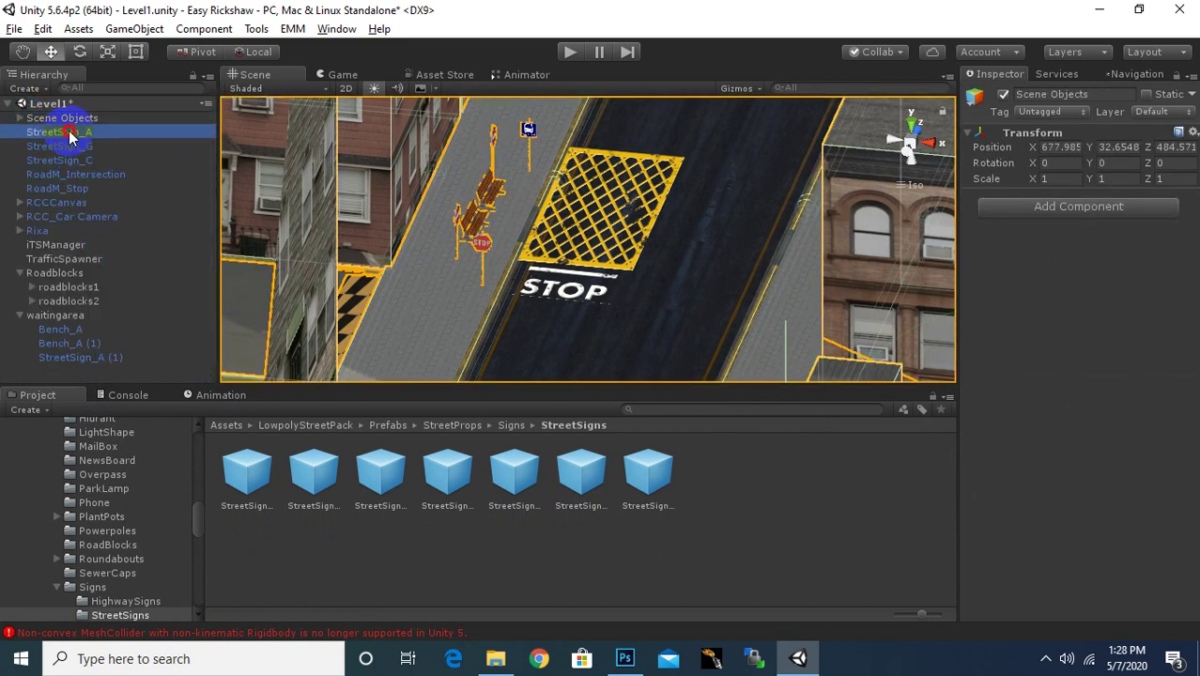
shift+click(75, 191)
drag(67, 176, 102, 317)
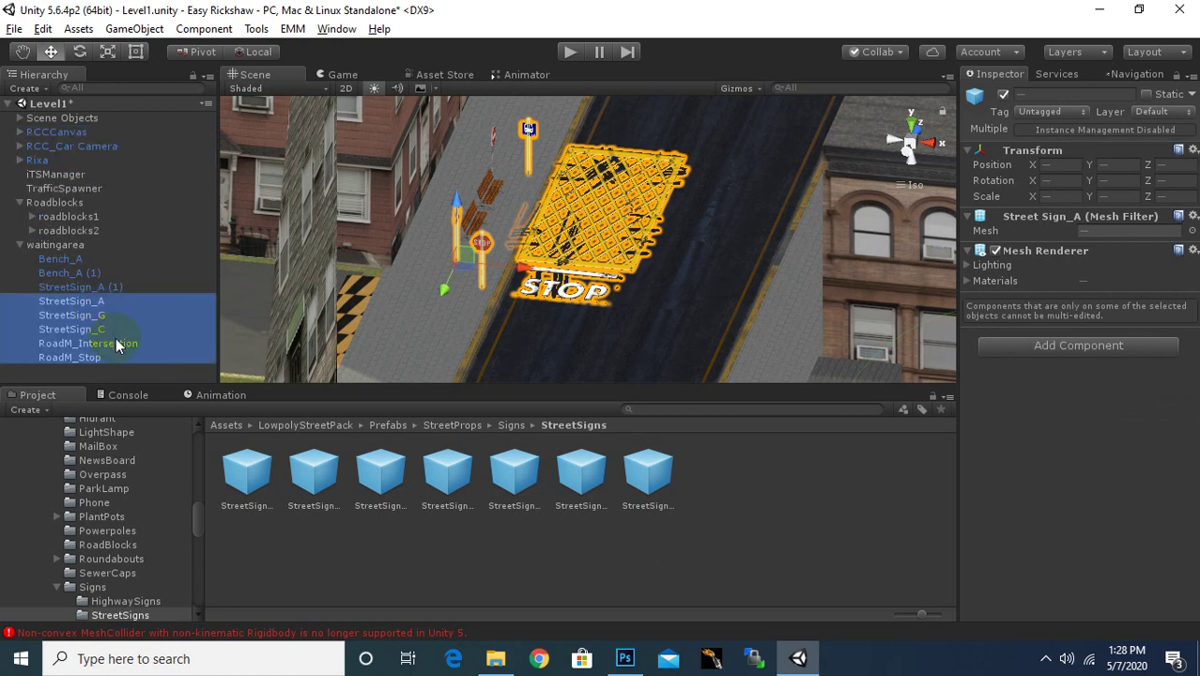
click(57, 246)
drag(628, 295, 667, 222)
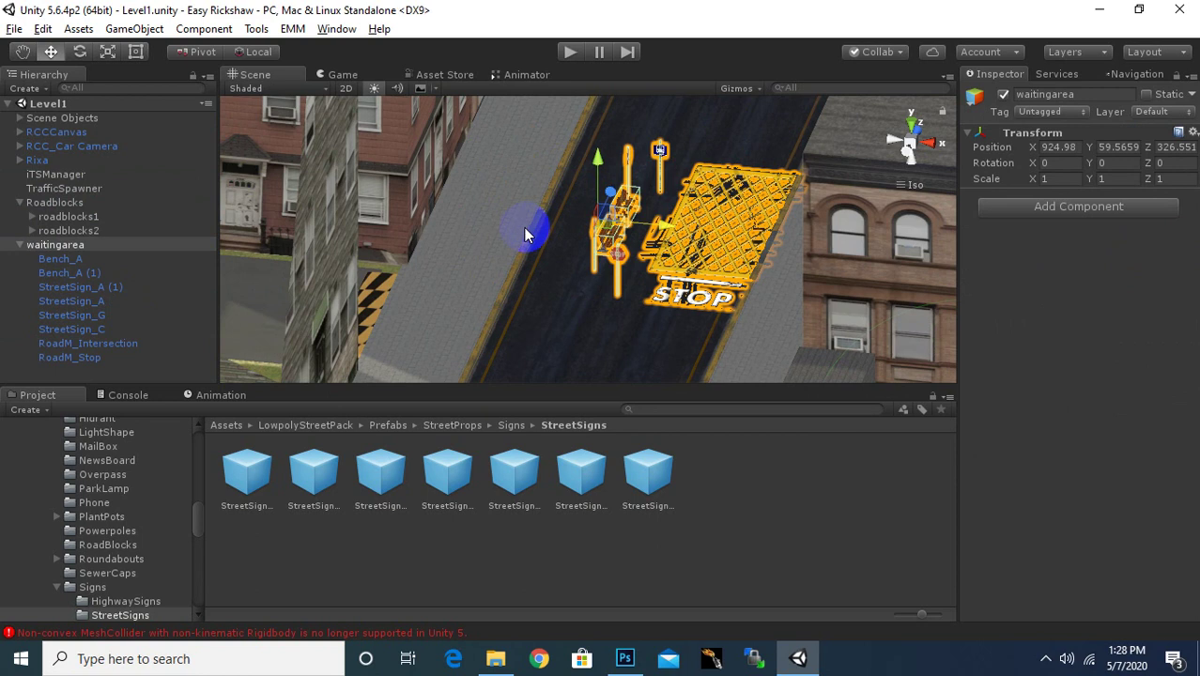
Slide waitingarea back to X 918.42, view it among the city roads, and collapse it in the Hierarchy.
mouse_move(692, 227)
mouse_down()
mouse_move(514, 234)
mouse_move(530, 243)
mouse_up()
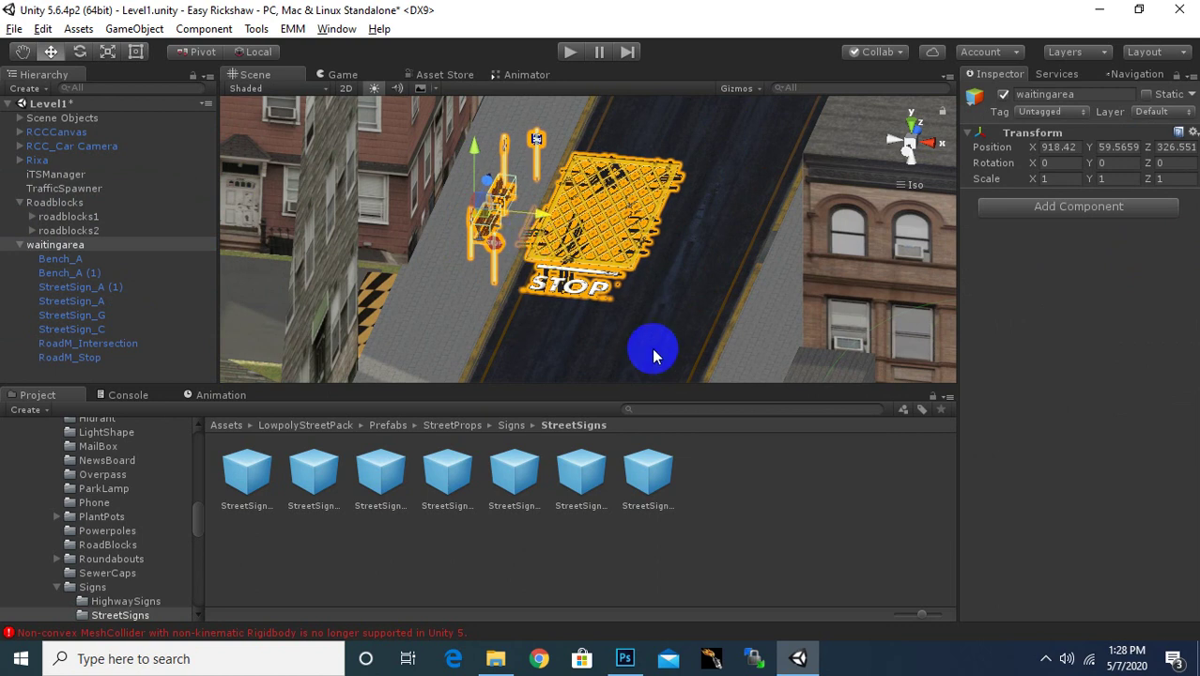
mouse_move(654, 355)
alt+mouse_down()
mouse_move(584, 291)
mouse_move(577, 314)
mouse_move(683, 325)
alt+mouse_up()
scroll(585, 291, down, 5)
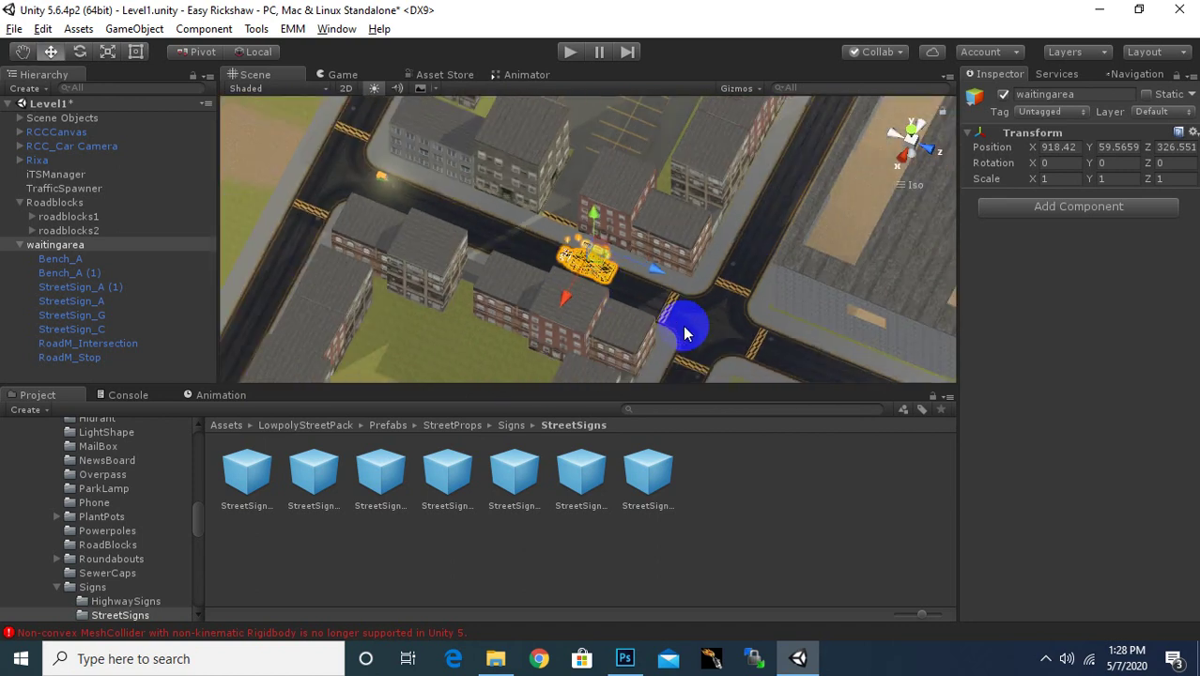
scroll(606, 266, up, 5)
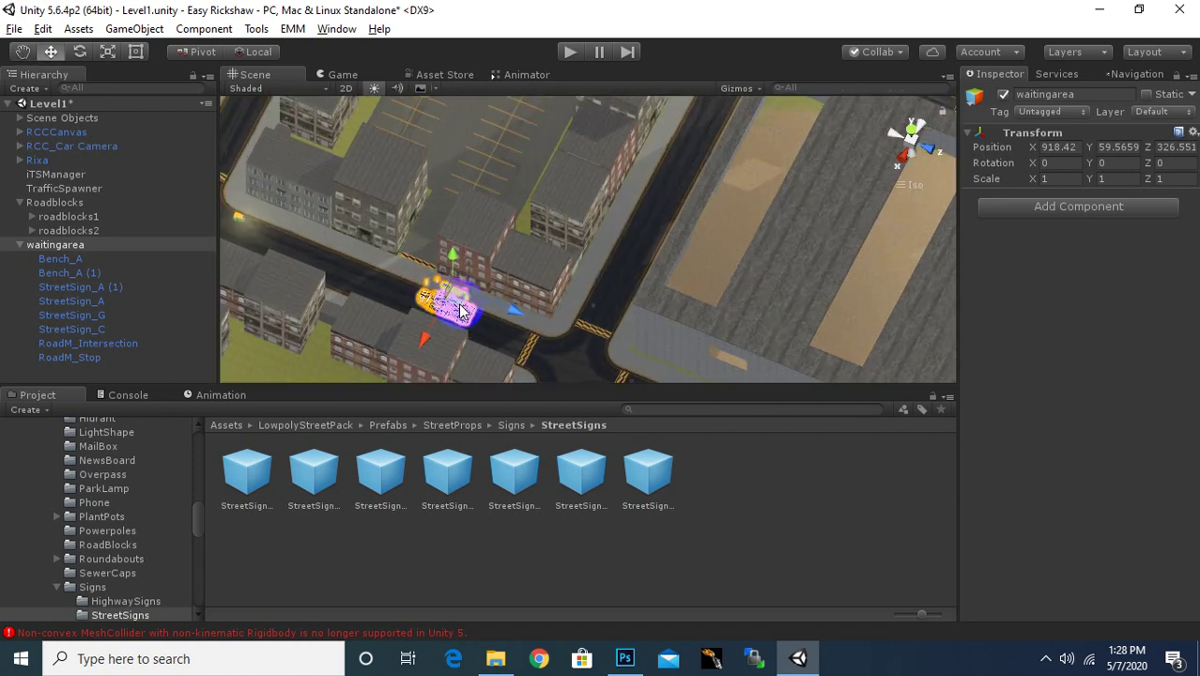
mouse_move(606, 266)
alt+mouse_down()
mouse_move(527, 361)
mouse_move(620, 331)
mouse_move(648, 293)
alt+mouse_up()
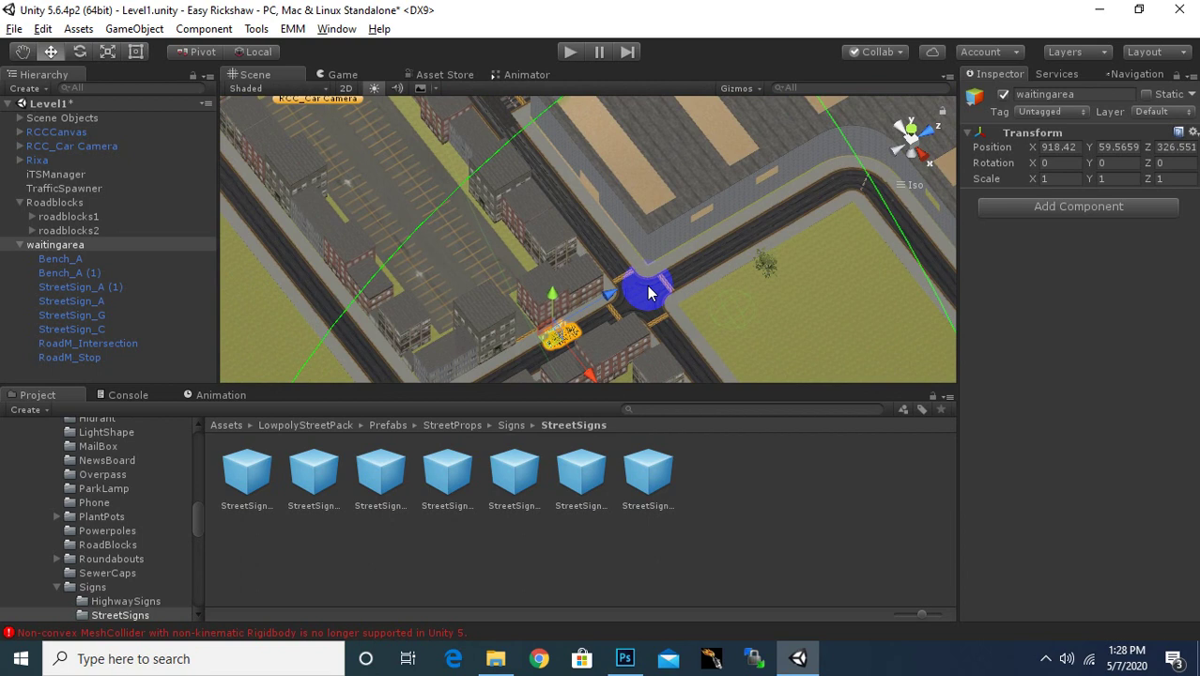
click(19, 245)
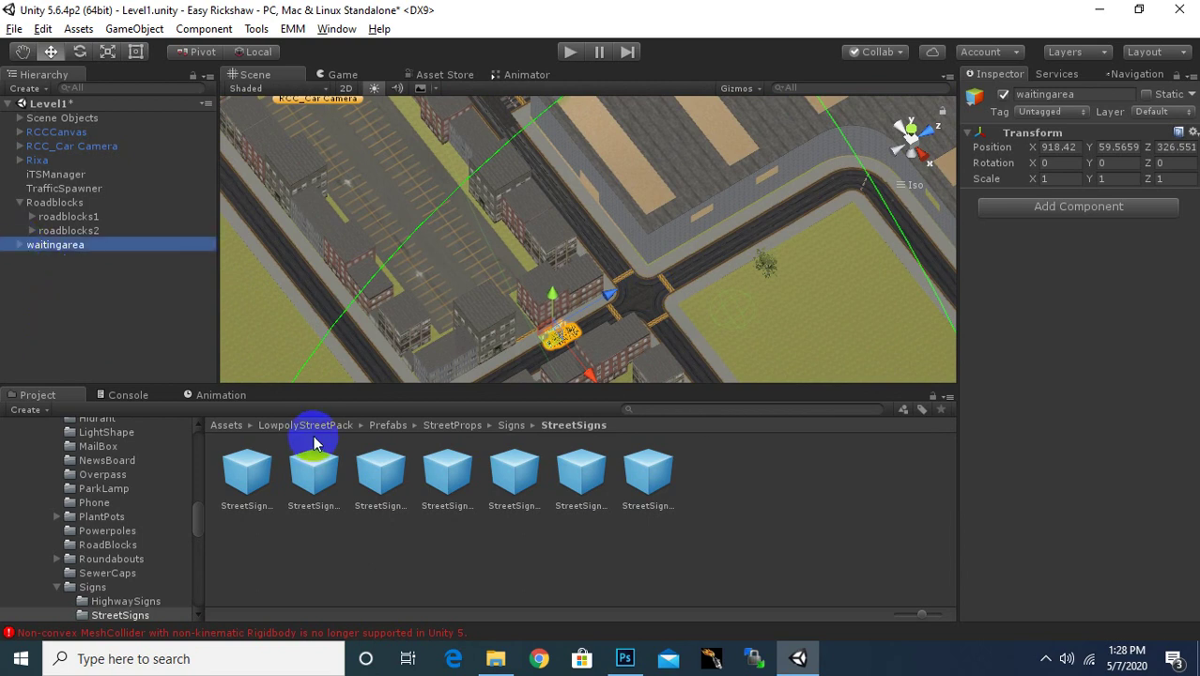
Save waitingarea as a prefab in Assets › Prefabs and delete the original from Level1.
click(236, 425)
click(540, 481)
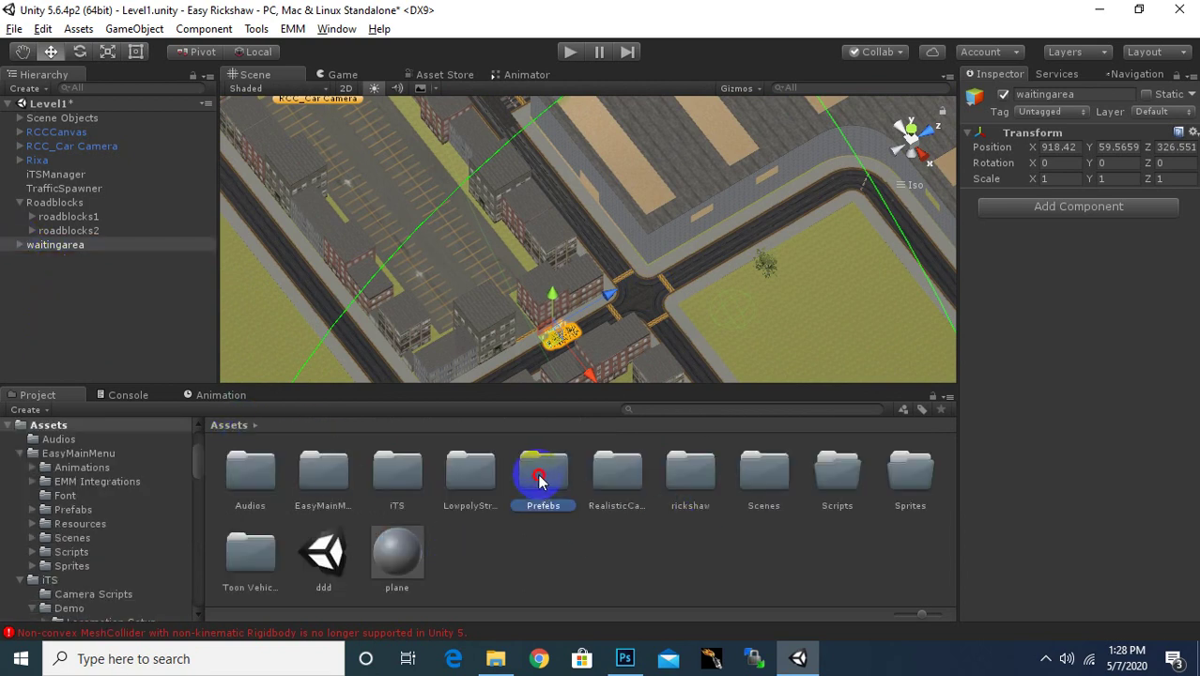
double_click(540, 481)
mouse_move(54, 245)
mouse_down()
mouse_move(643, 590)
mouse_move(683, 504)
mouse_up()
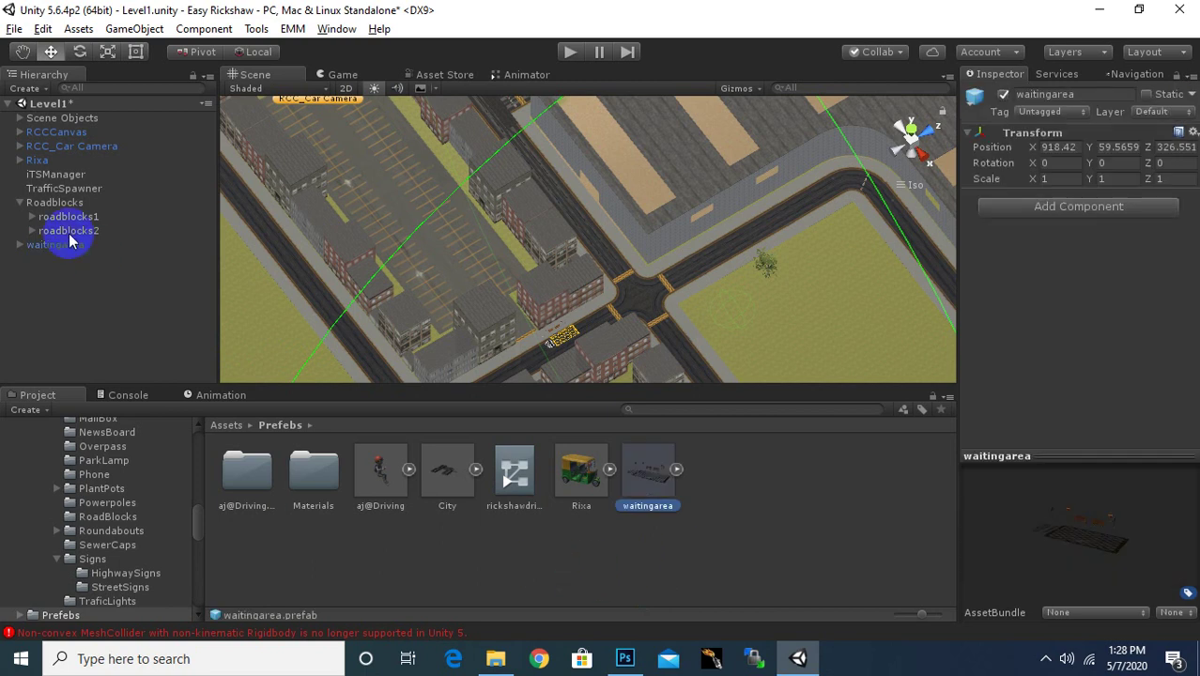
click(68, 245)
key(Delete)
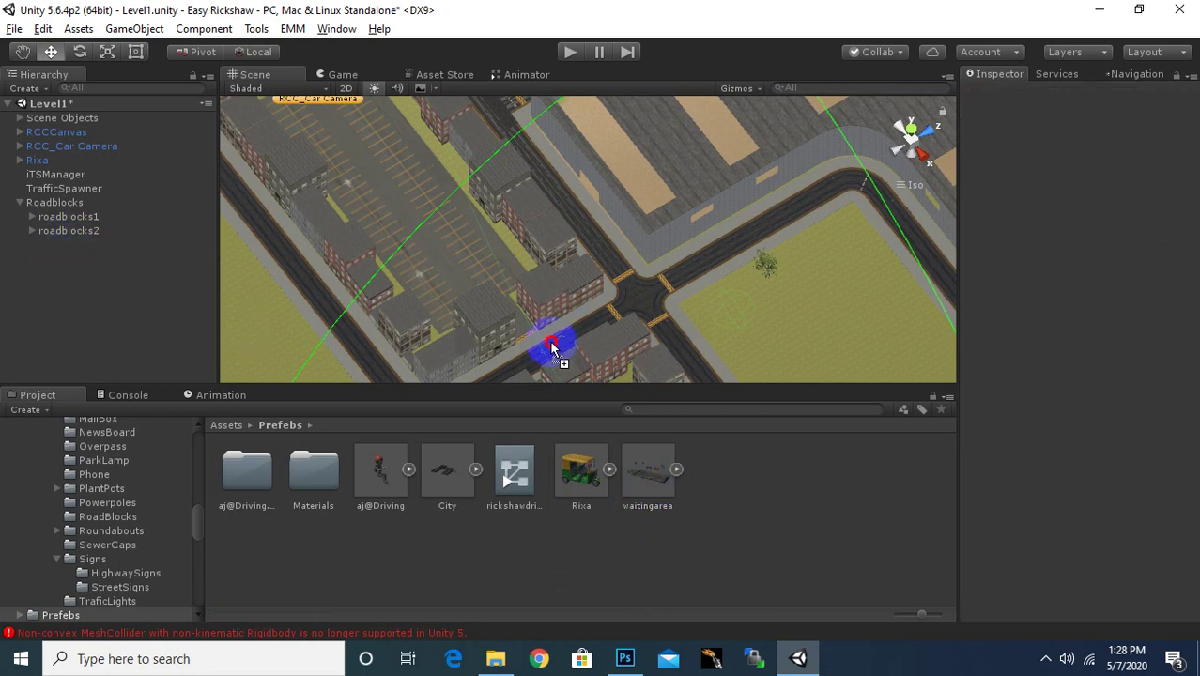
Drop a waitingarea prefab instance on the street and slide it along Z toward the STOP marking.
drag(552, 347, 554, 353)
scroll(566, 379, up, 2)
scroll(566, 371, up, 3)
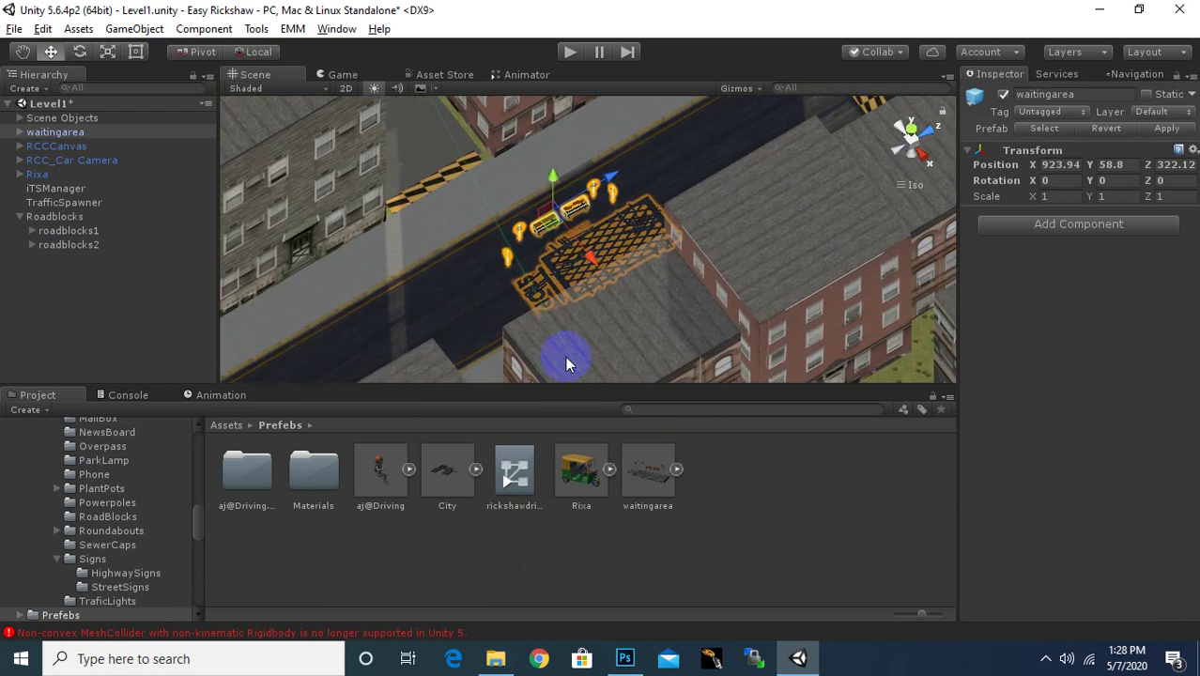
scroll(583, 300, up, 3)
scroll(563, 258, up, 2)
scroll(629, 267, up, 2)
scroll(630, 267, down, 3)
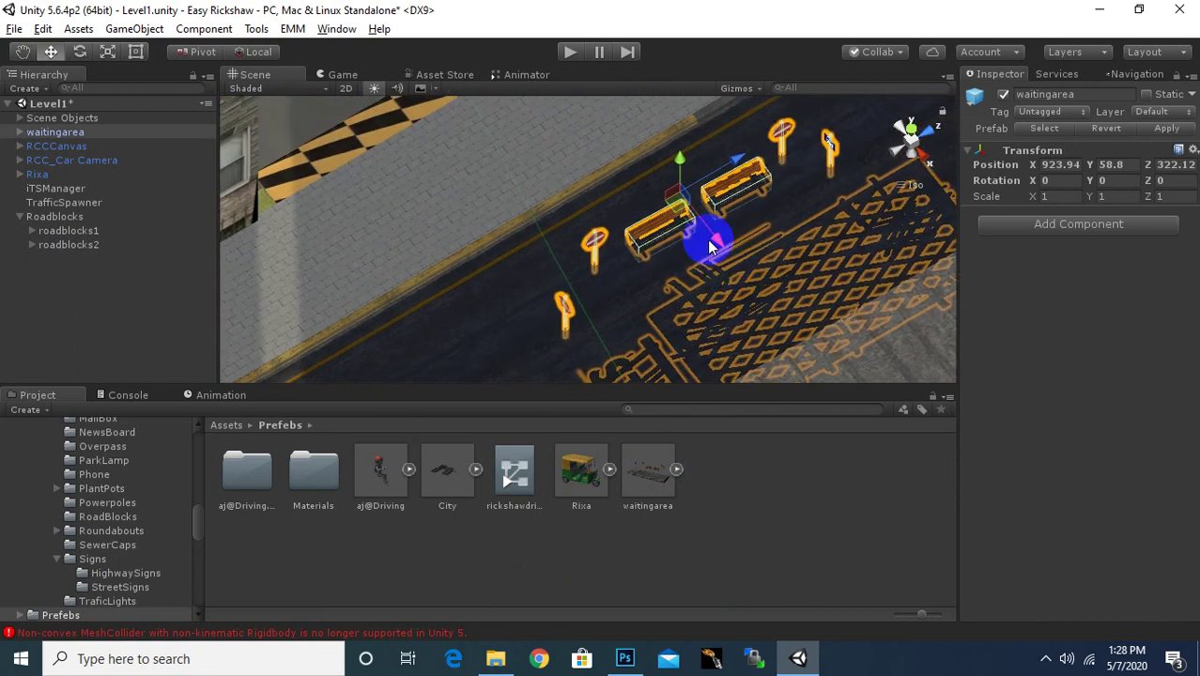
scroll(710, 236, up, 3)
drag(616, 192, 595, 179)
scroll(620, 235, down, 1)
drag(620, 234, 590, 291)
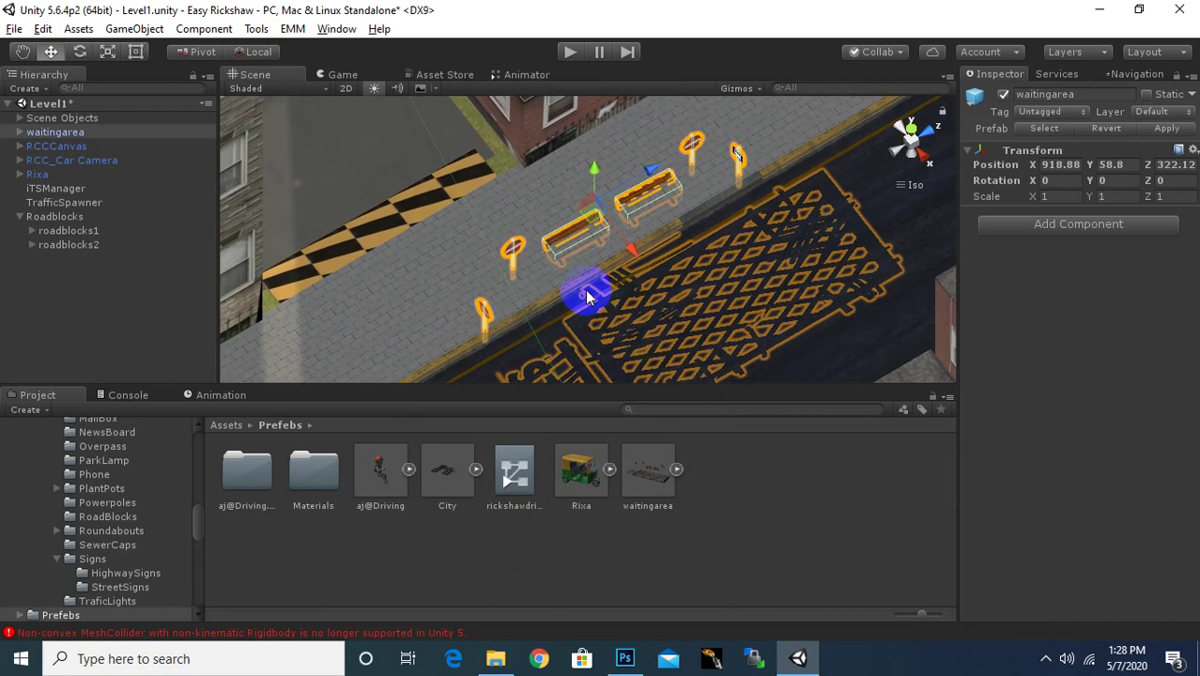
scroll(590, 291, down, 3)
Fine-tune the instance to X 917.99, Y 59.58, Z 329.11 beside the STOP box.
key(w)
drag(658, 181, 765, 152)
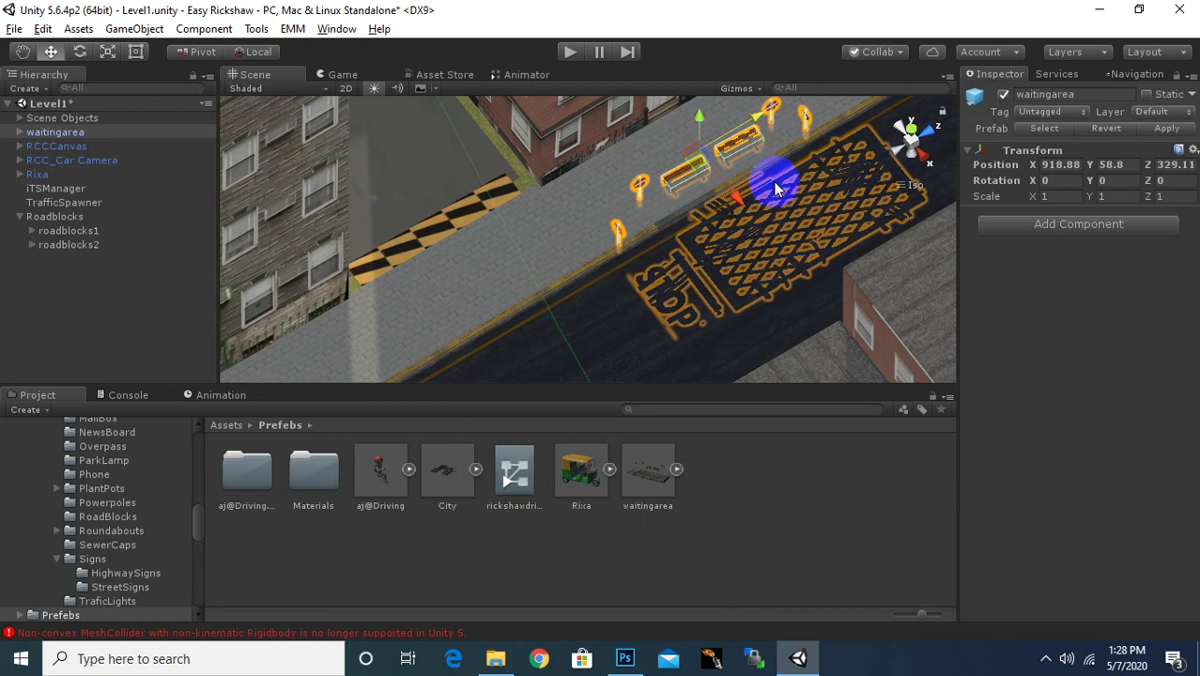
drag(738, 201, 723, 193)
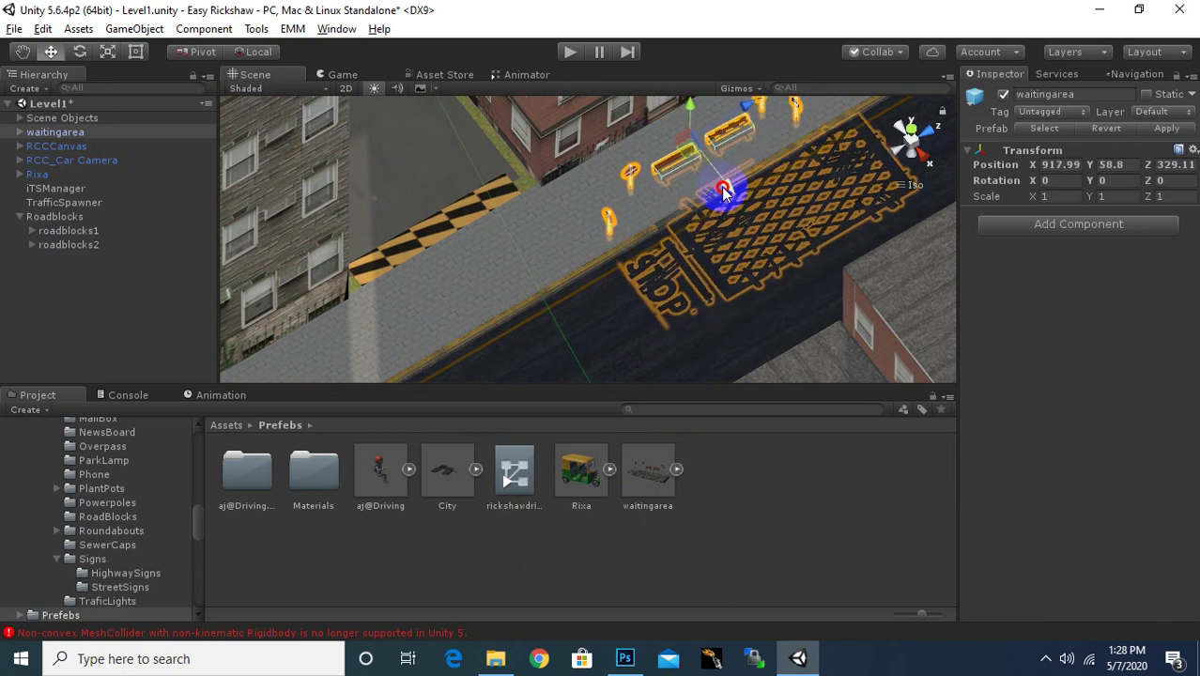
drag(681, 120, 689, 97)
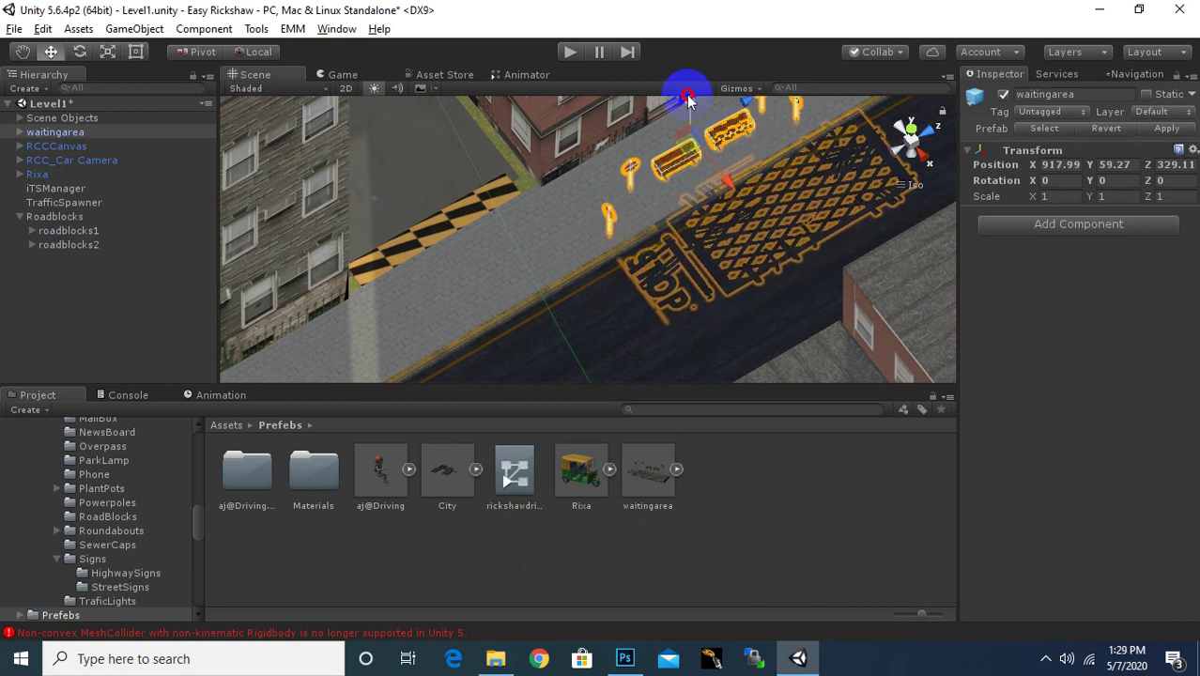
mouse_move(535, 345)
alt+mouse_down()
mouse_move(765, 93)
mouse_move(657, 283)
mouse_move(622, 266)
alt+mouse_up()
mouse_move(622, 266)
alt+right_down()
mouse_move(720, 454)
mouse_move(632, 258)
alt+right_up()
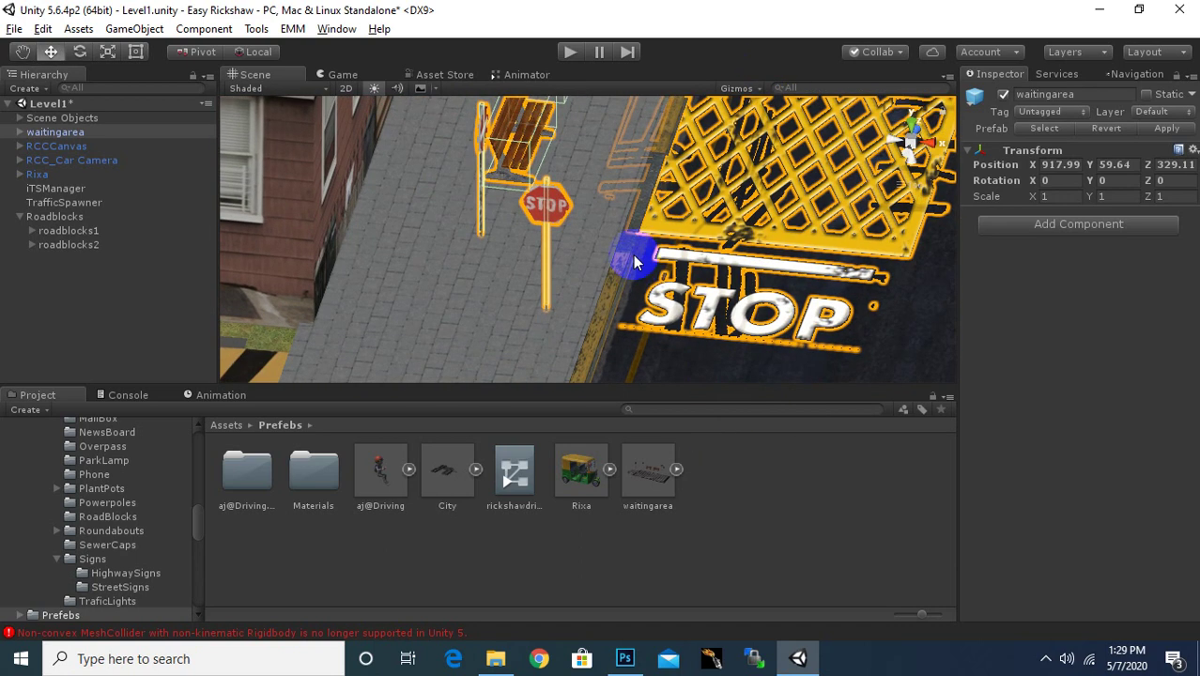
alt+drag(632, 257, 587, 392)
mouse_move(434, 161)
mouse_down()
mouse_move(417, 192)
mouse_move(624, 228)
mouse_move(675, 297)
mouse_move(343, 344)
mouse_move(632, 269)
mouse_move(423, 334)
mouse_move(692, 352)
mouse_up()
Zoom and pan across the city blocks, then orbit onto the curved road beside the brick buildings.
scroll(688, 263, up, 3)
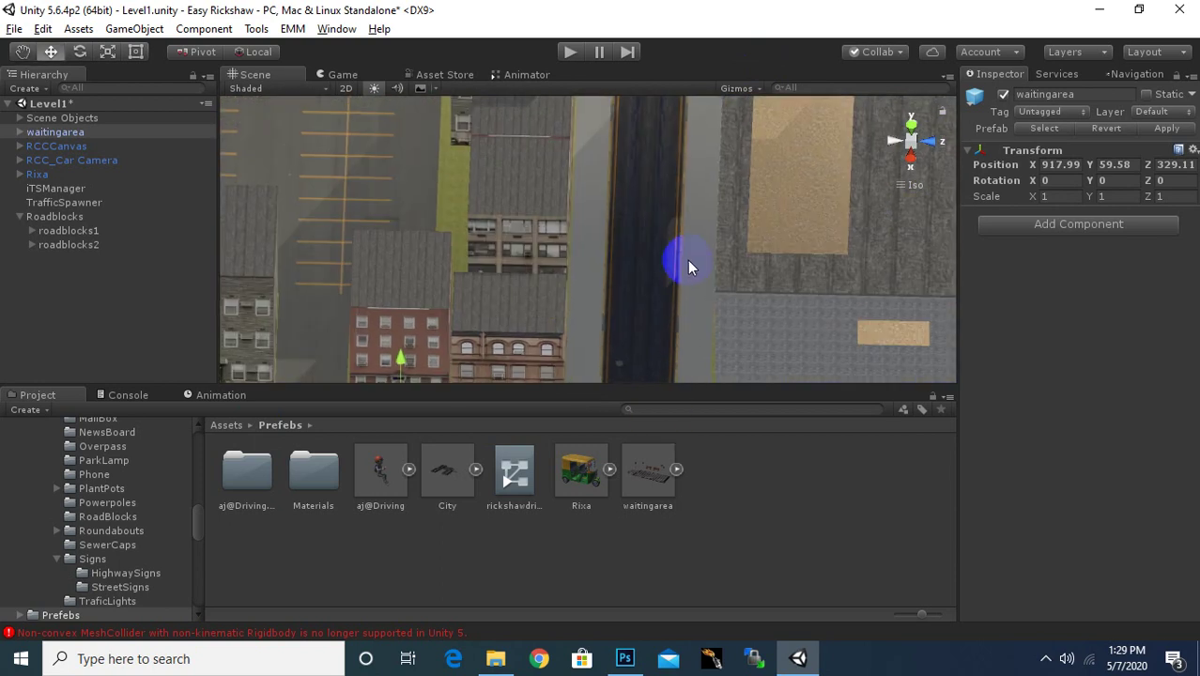
scroll(688, 268, down, 3)
scroll(691, 267, down, 3)
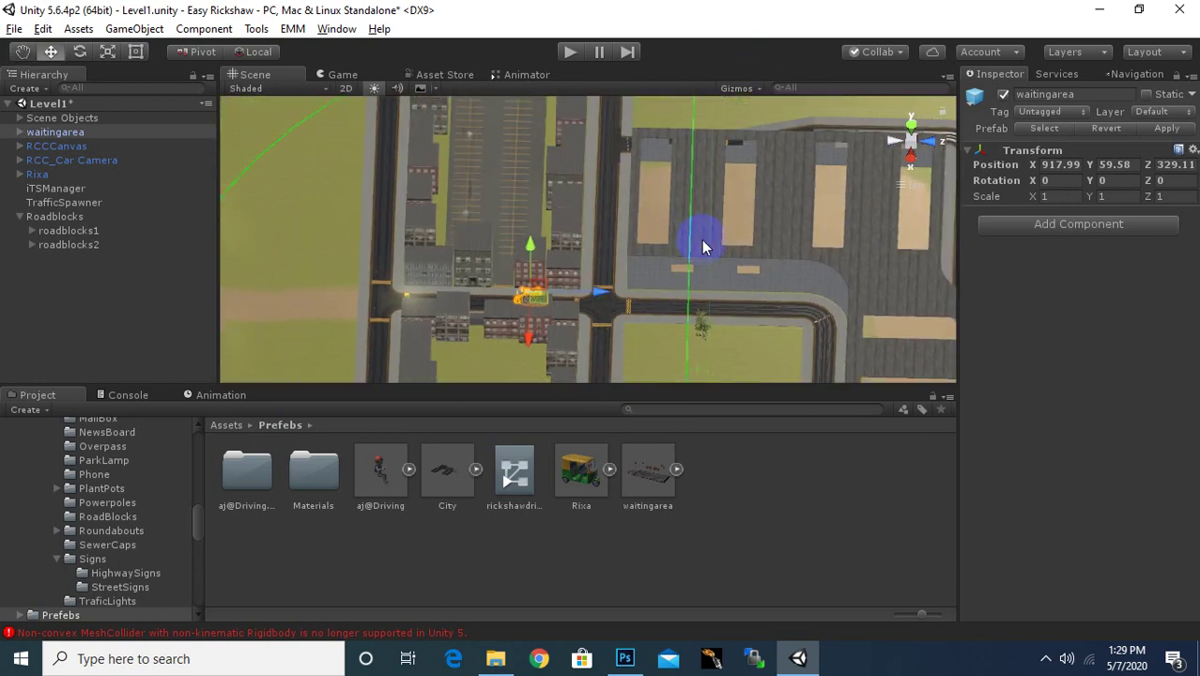
mouse_move(692, 267)
middle_down()
mouse_move(667, 206)
mouse_move(610, 145)
middle_up()
scroll(619, 176, up, 3)
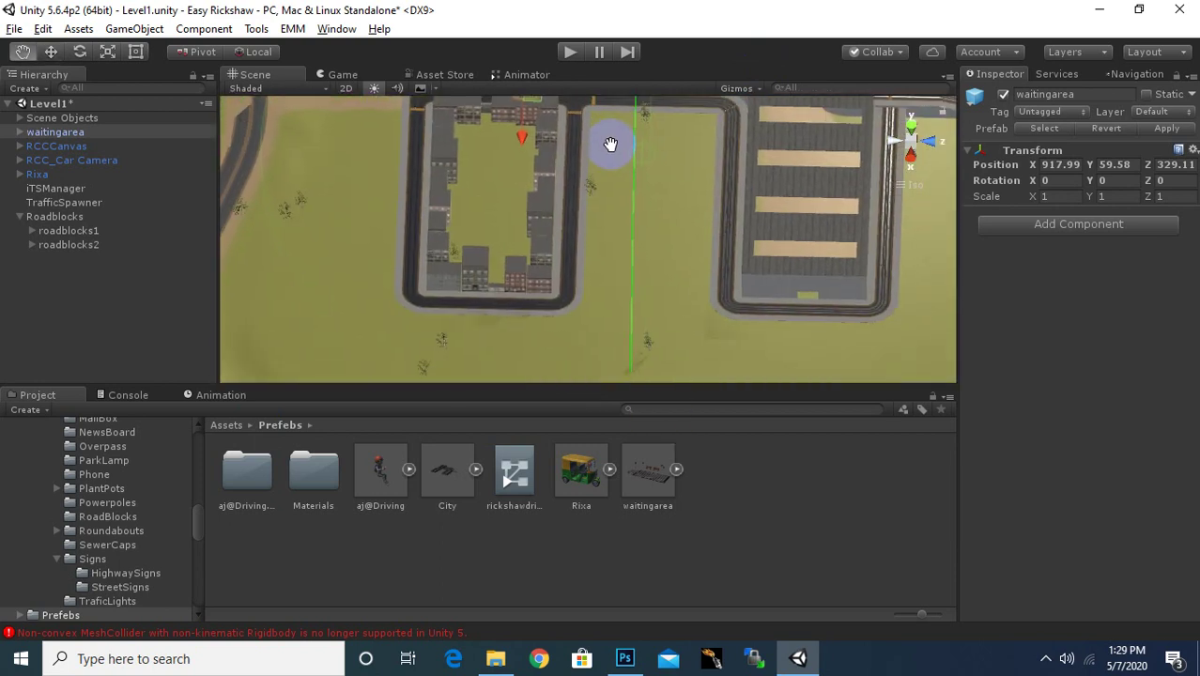
scroll(613, 233, down, 3)
middle_drag(613, 233, 583, 363)
scroll(616, 228, down, 2)
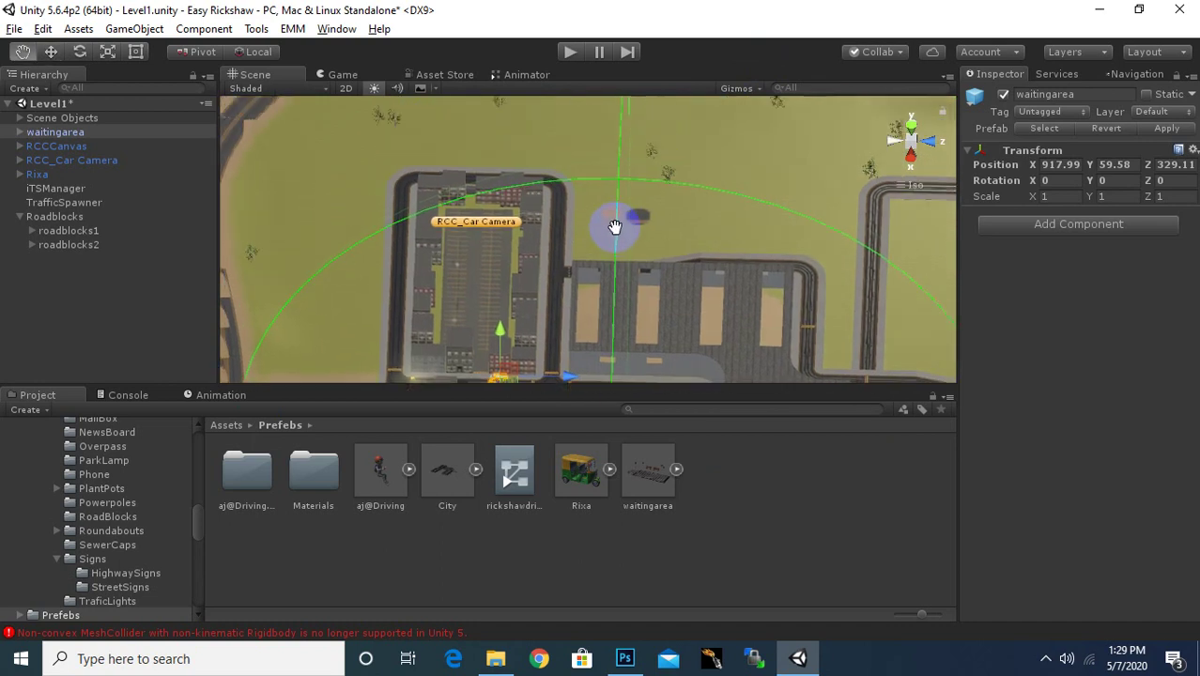
scroll(559, 296, up, 2)
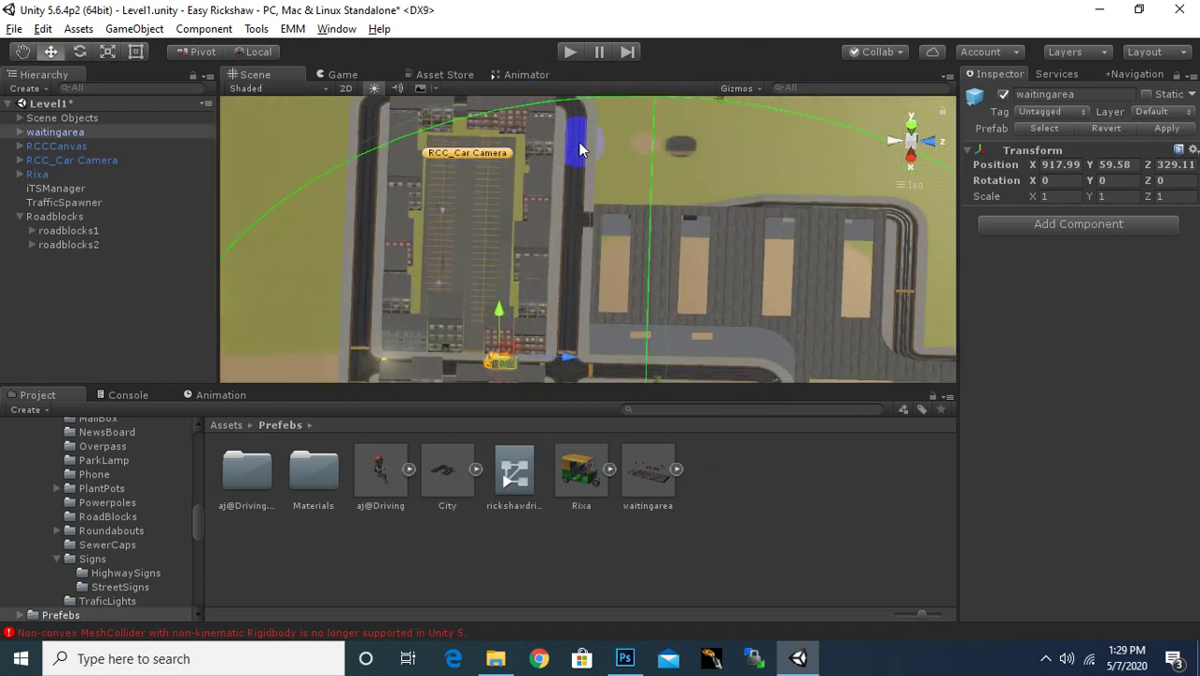
scroll(579, 146, down, 2)
scroll(632, 118, up, 2)
mouse_move(632, 177)
middle_down()
mouse_move(674, 204)
mouse_move(712, 120)
middle_up()
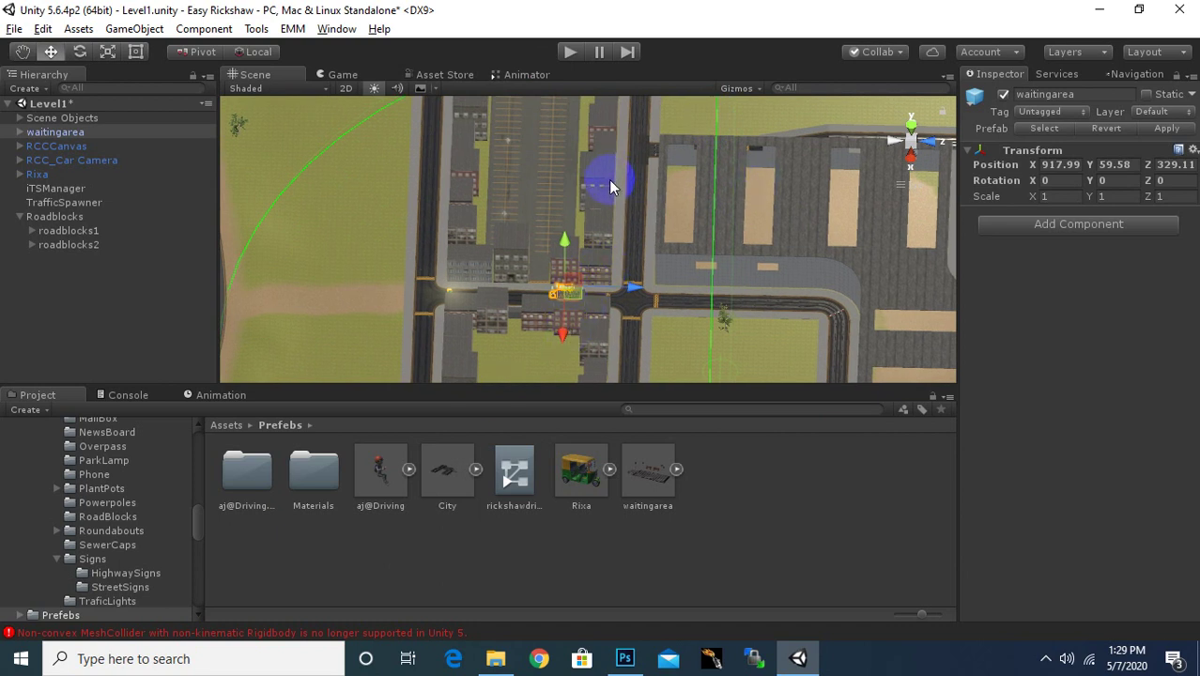
middle_drag(609, 183, 541, 346)
alt+drag(692, 139, 865, 260)
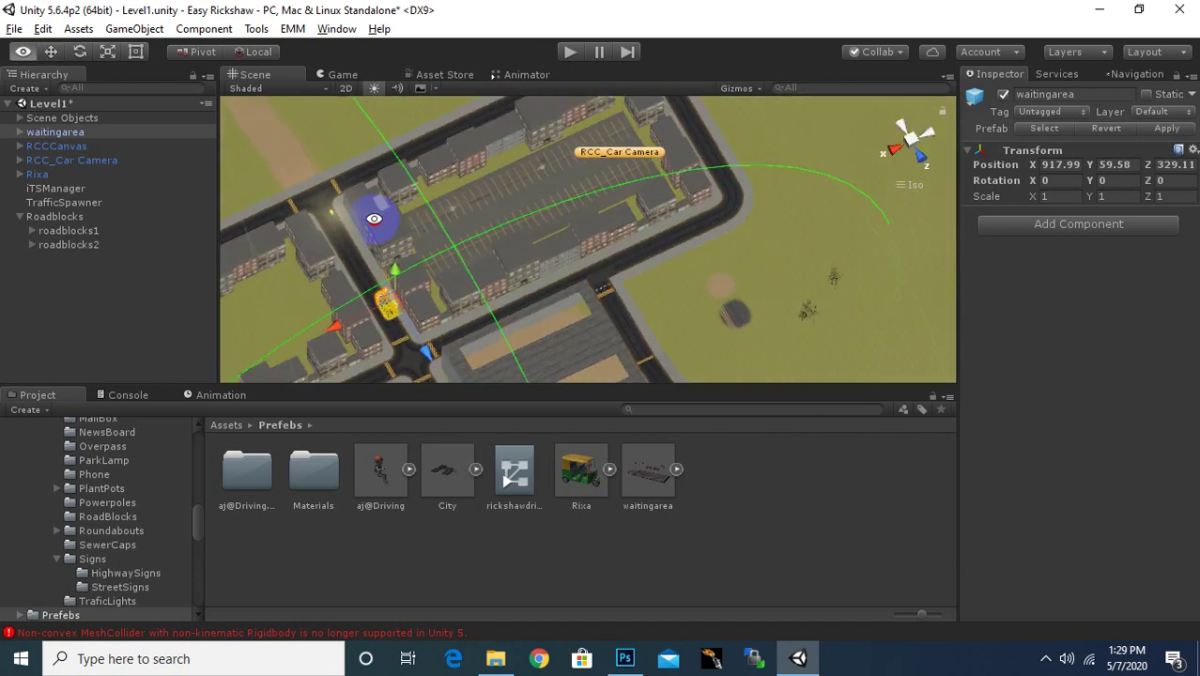
middle_drag(866, 260, 487, 240)
mouse_move(487, 240)
alt+mouse_down()
mouse_move(852, 282)
mouse_move(490, 260)
mouse_move(858, 301)
mouse_move(628, 225)
mouse_move(749, 197)
mouse_move(582, 320)
alt+mouse_up()
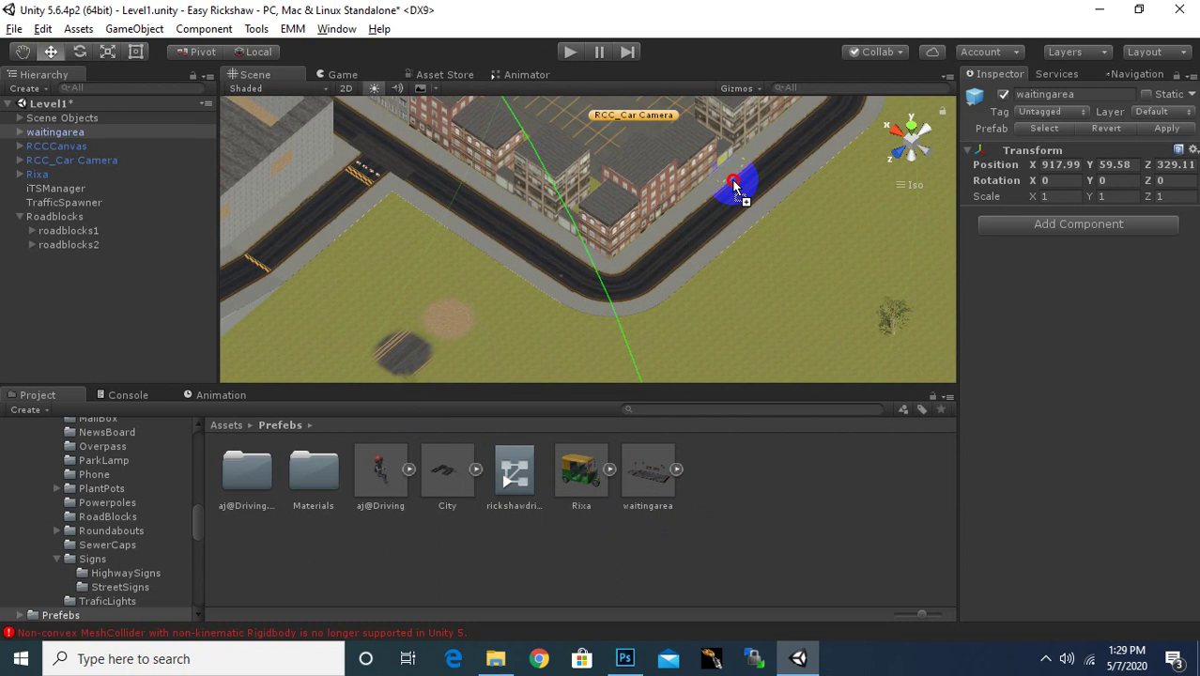
Drop a second waitingarea instance on the street and set its Y rotation to 180.
mouse_move(735, 186)
mouse_down()
mouse_move(759, 197)
mouse_move(697, 229)
mouse_up()
scroll(759, 197, up, 3)
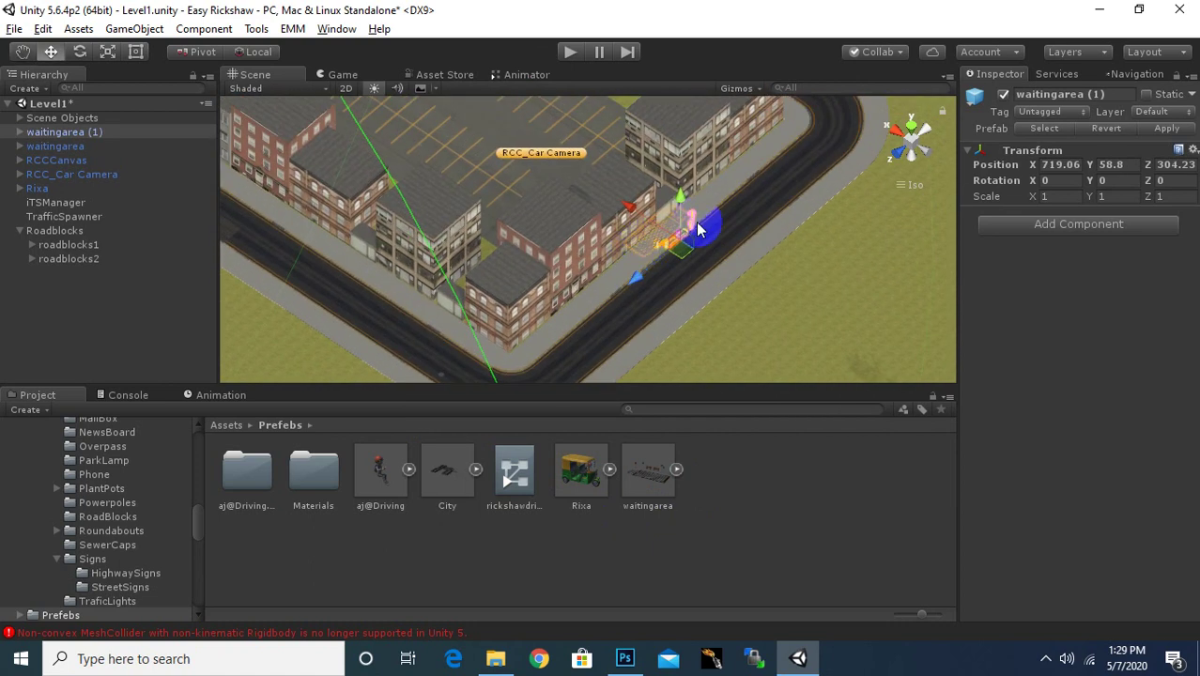
scroll(697, 230, up, 5)
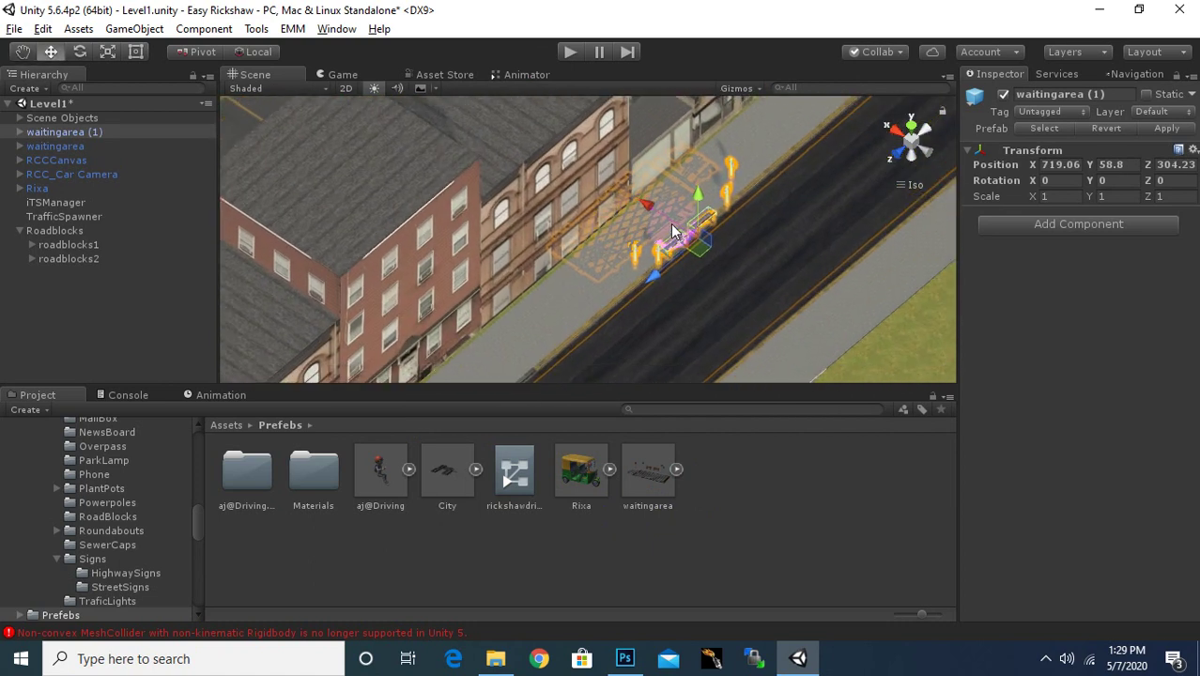
drag(671, 226, 712, 254)
mouse_move(712, 254)
middle_down()
mouse_move(735, 242)
mouse_move(657, 214)
middle_up()
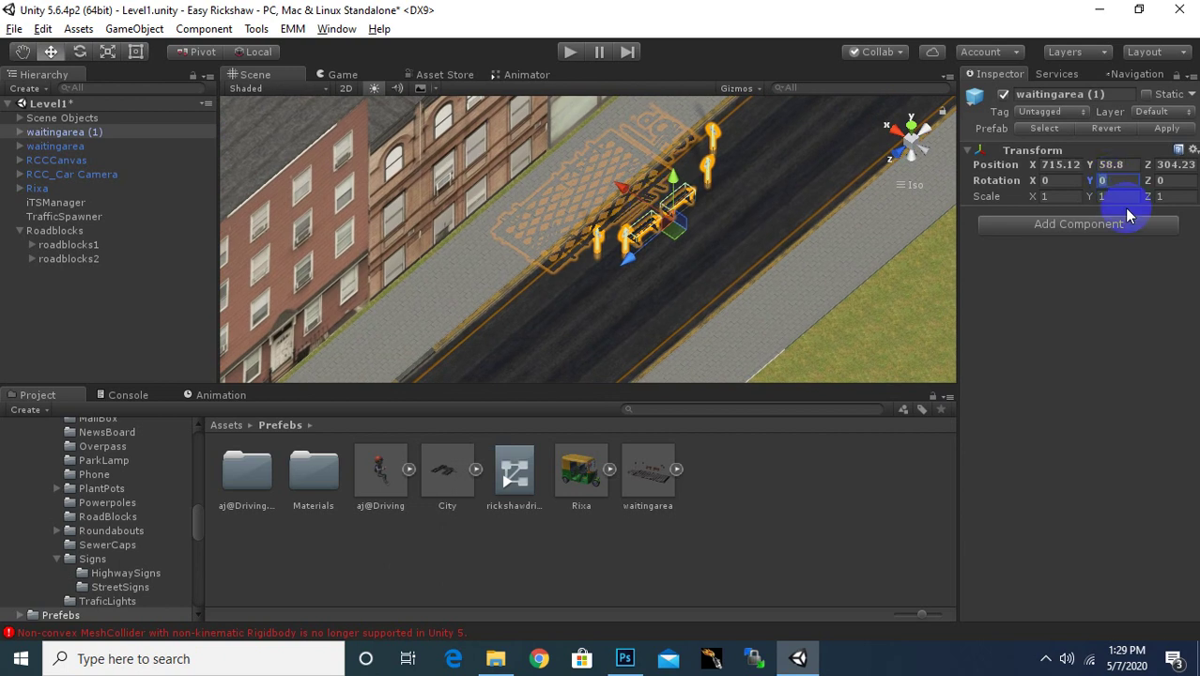
text(180)
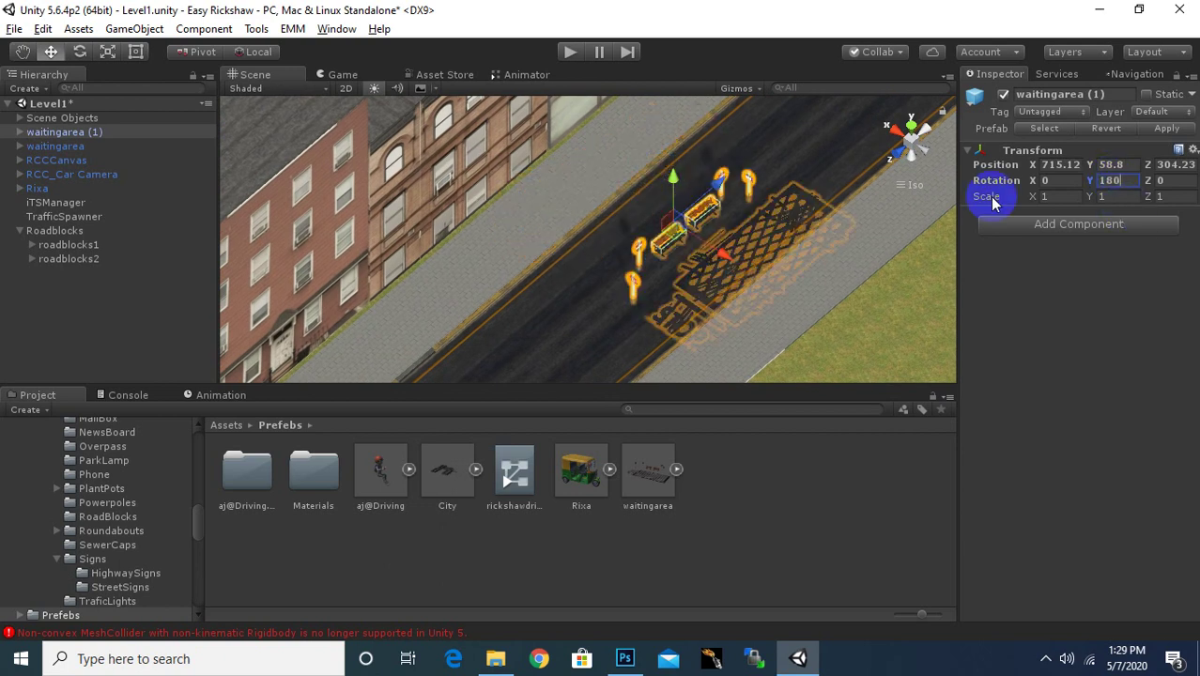
Position waitingarea (1) on the road at X 722.26, Y 59.68, Z 304.23.
drag(740, 252, 638, 227)
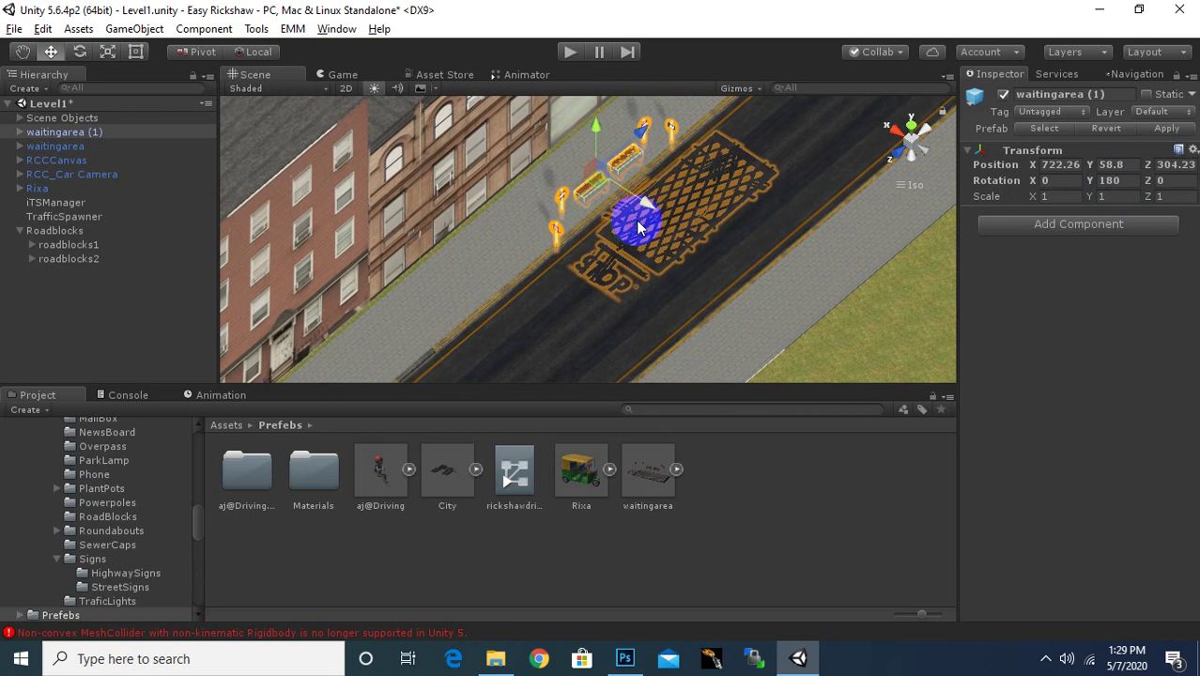
drag(604, 130, 603, 114)
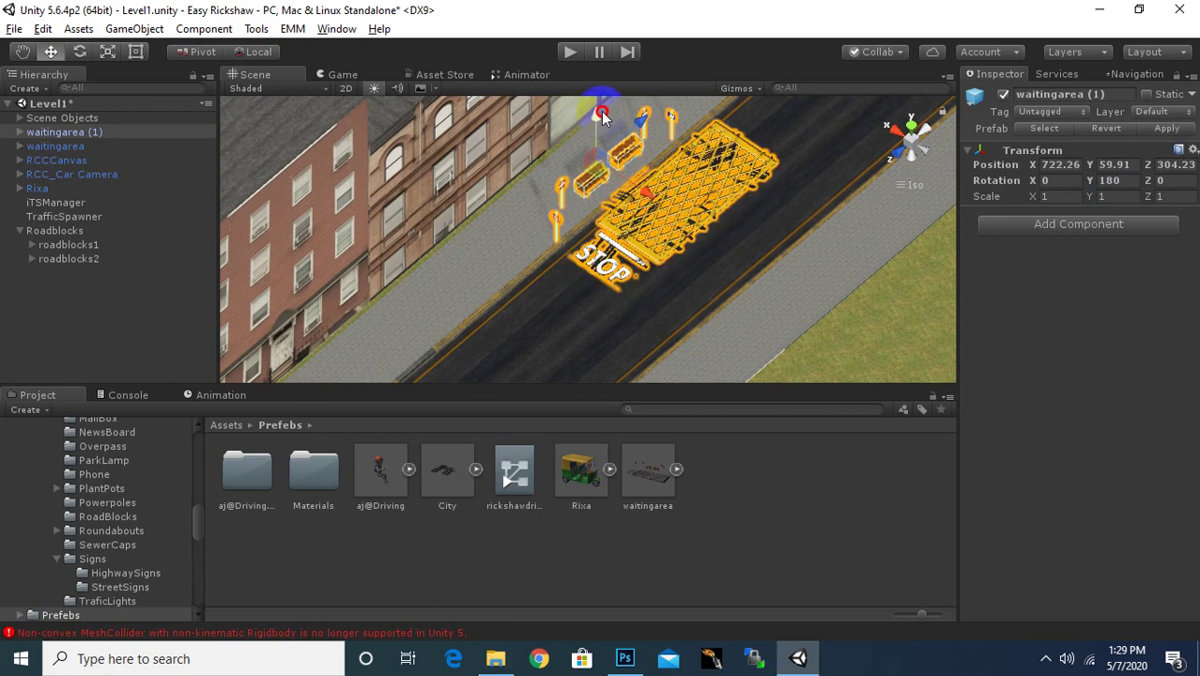
scroll(598, 243, up, 5)
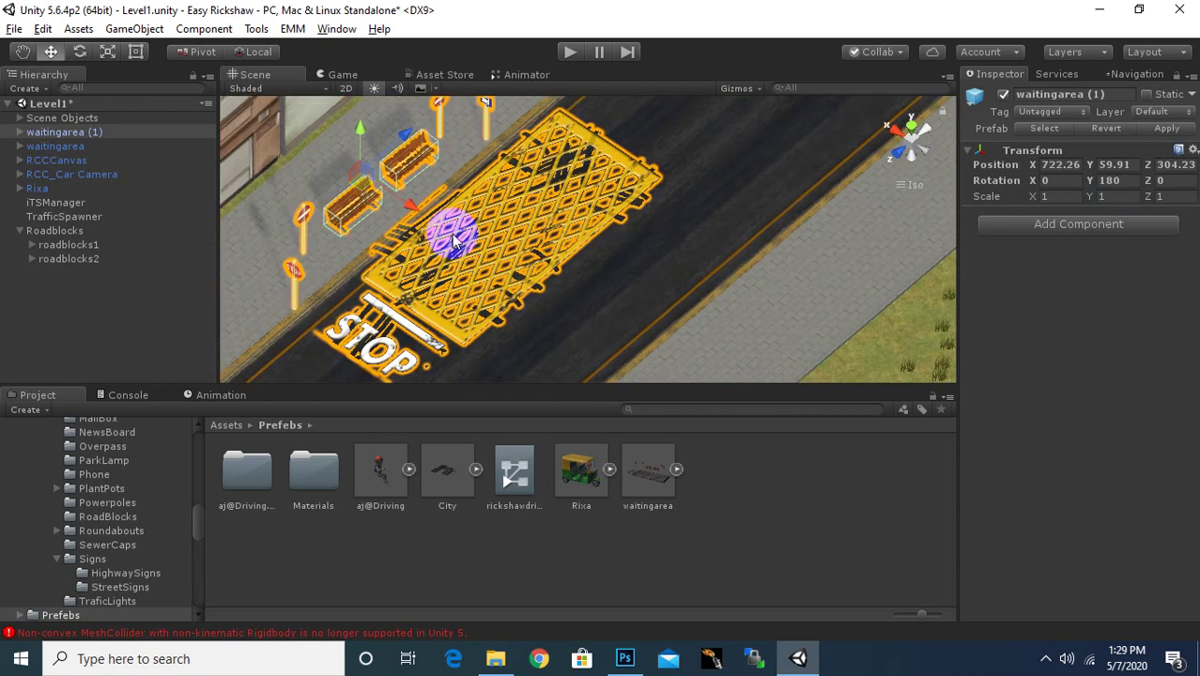
middle_drag(445, 235, 558, 254)
drag(424, 138, 430, 144)
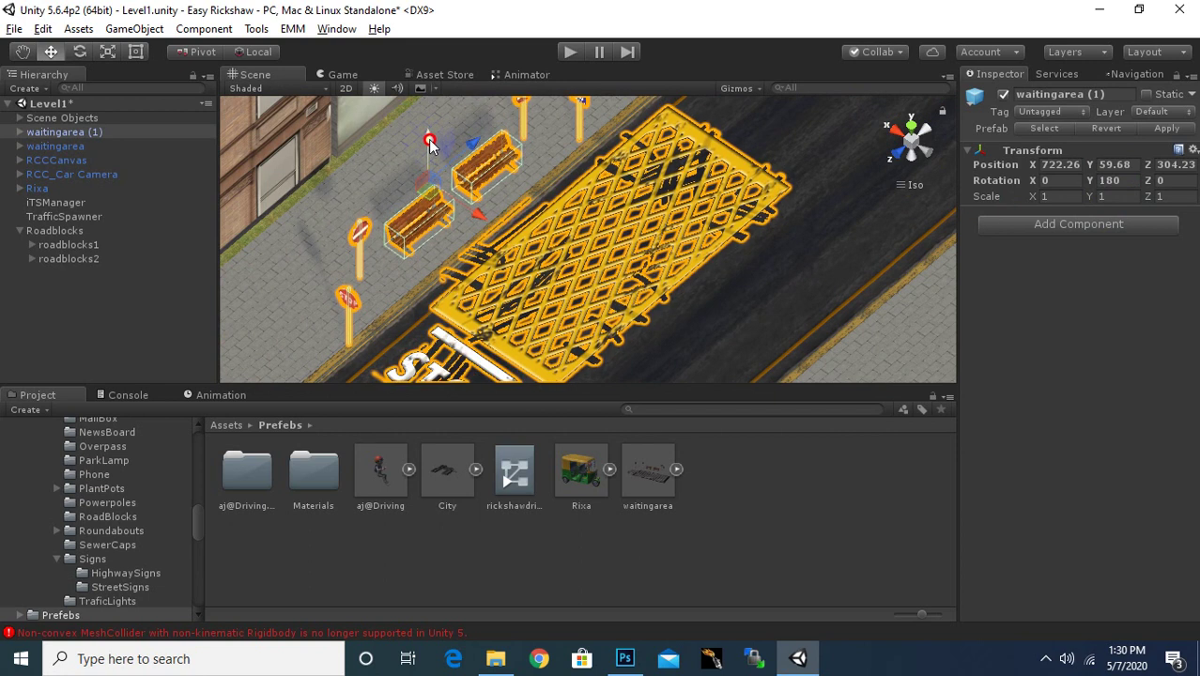
Select the City object and orbit to an overhead view of the building block.
click(805, 301)
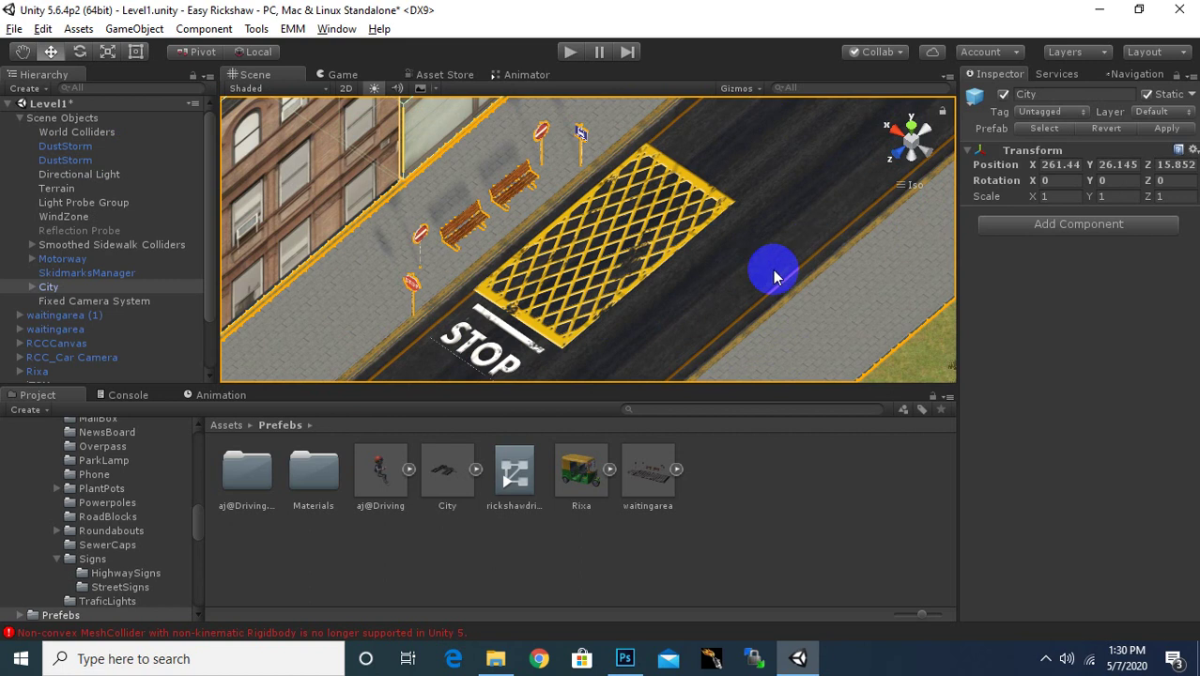
mouse_move(702, 303)
right_down()
mouse_move(461, 335)
mouse_move(498, 297)
mouse_move(786, 313)
right_up()
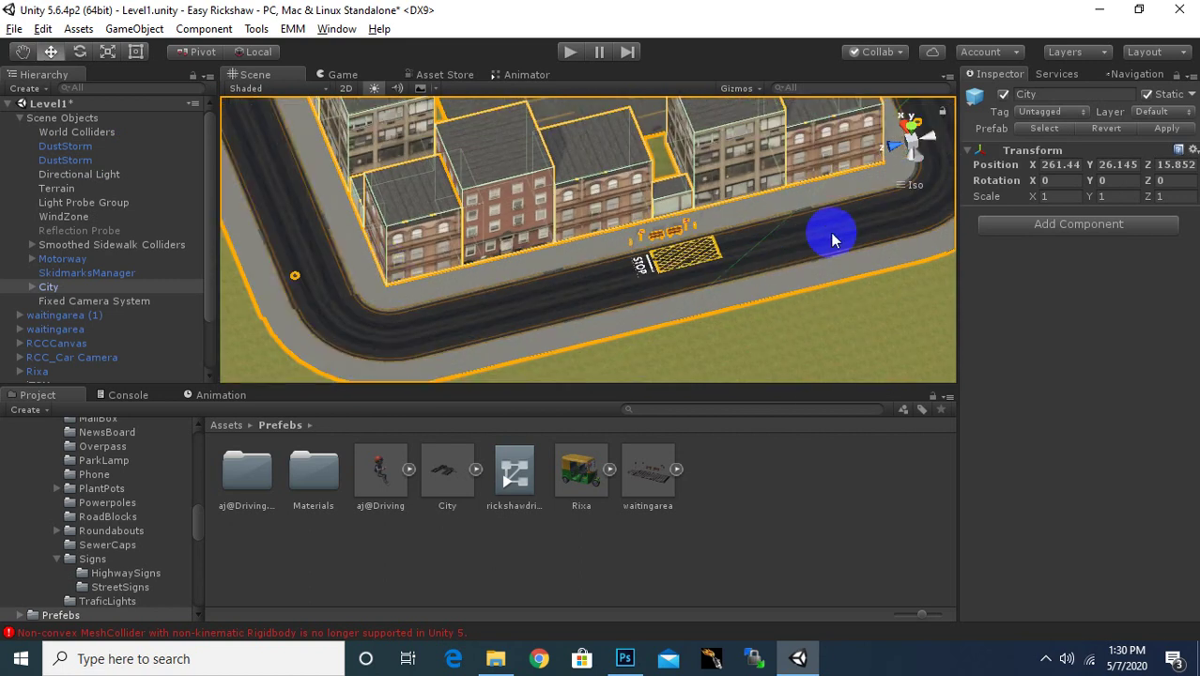
mouse_move(831, 238)
right_down()
mouse_move(617, 268)
mouse_move(742, 246)
mouse_move(889, 357)
mouse_move(848, 270)
mouse_move(780, 254)
mouse_move(825, 271)
mouse_move(780, 357)
mouse_move(816, 297)
mouse_move(735, 260)
mouse_move(779, 246)
mouse_move(646, 302)
mouse_move(872, 300)
mouse_move(657, 305)
mouse_move(737, 370)
mouse_move(616, 261)
mouse_move(758, 261)
mouse_move(798, 316)
mouse_move(603, 343)
mouse_move(609, 332)
right_up()
mouse_move(608, 332)
middle_down()
mouse_move(717, 361)
mouse_move(797, 362)
middle_up()
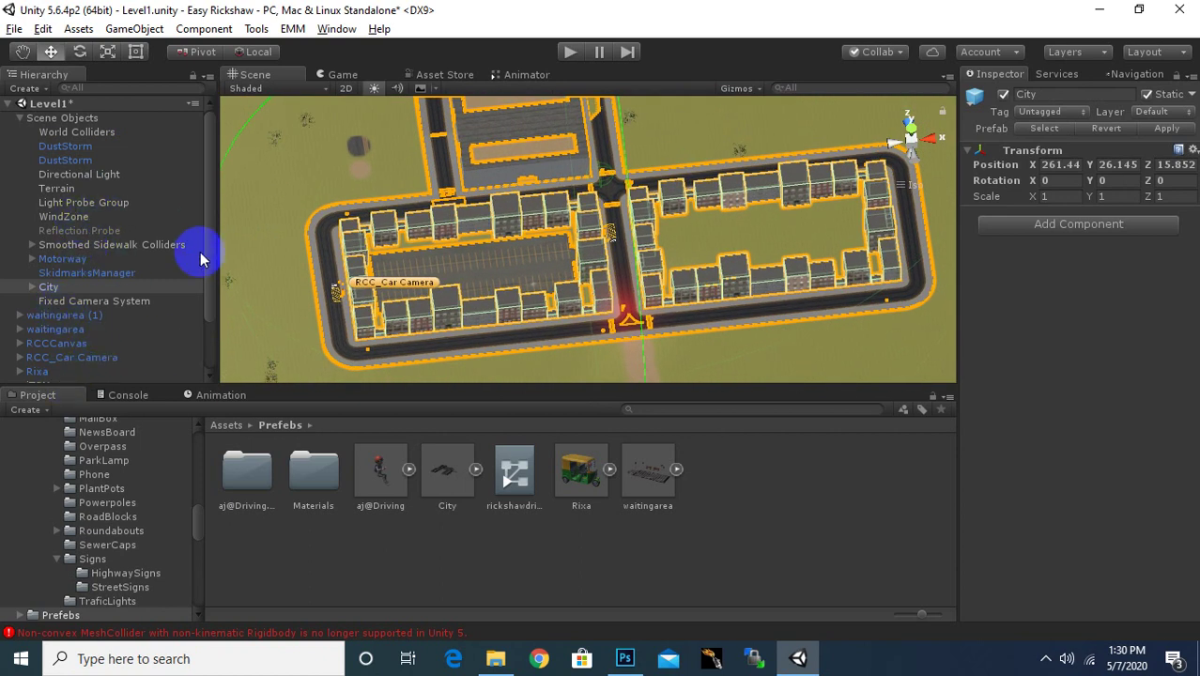
drag(215, 241, 207, 239)
Select iTSManager to show its lanes and zoom onto the Lane 2 and Lane 3 road.
scroll(135, 268, down, 1)
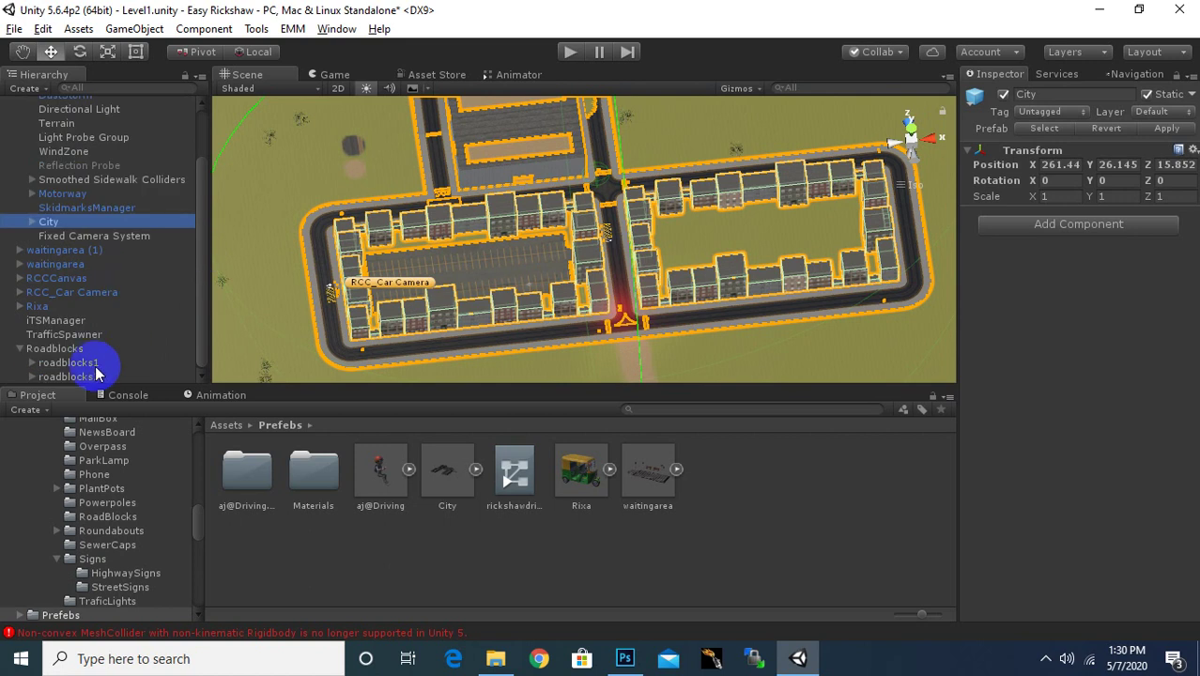
click(59, 320)
scroll(604, 329, down, 2)
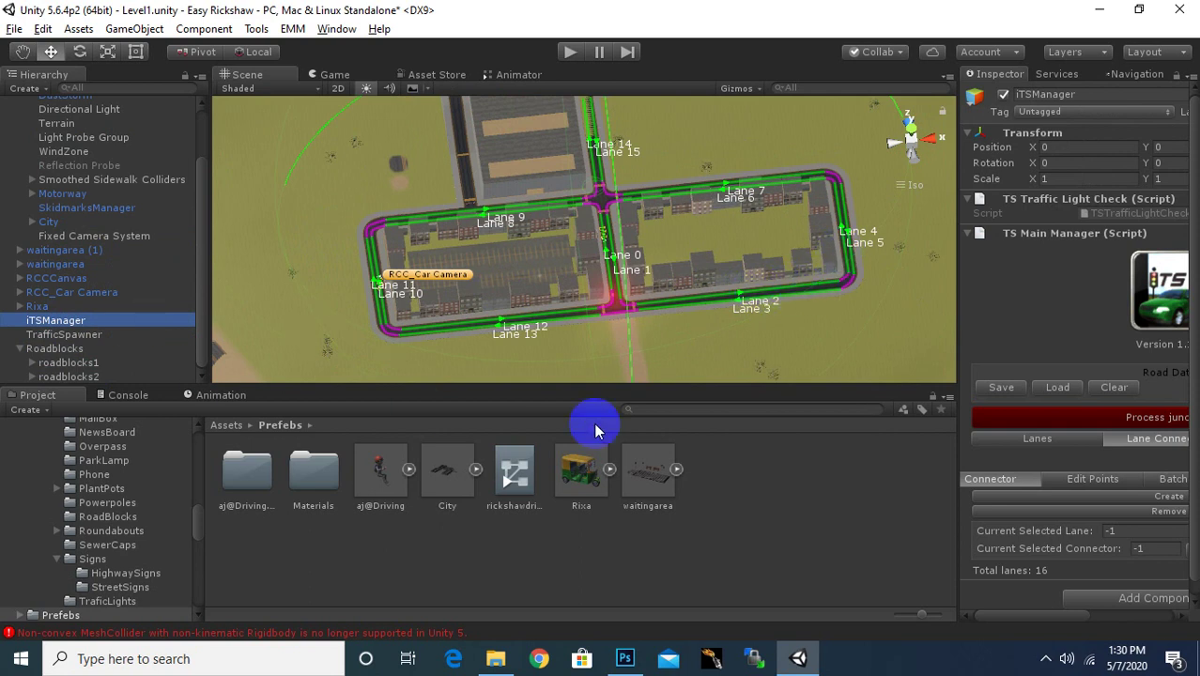
scroll(733, 343, up, 5)
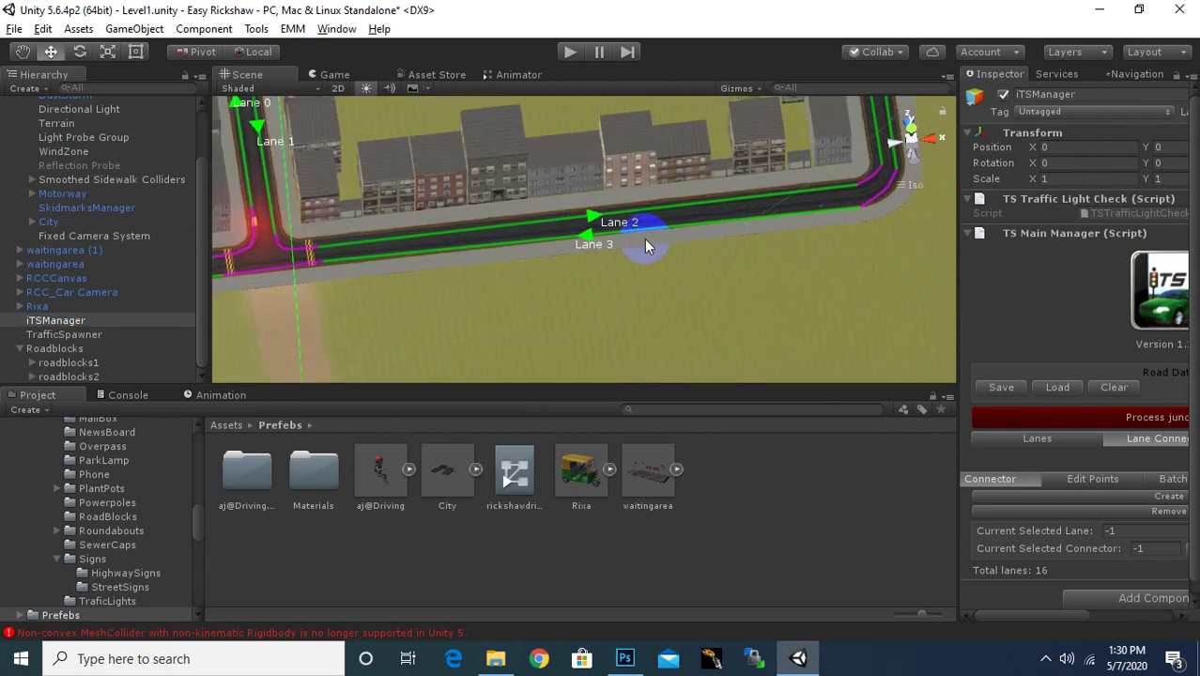
scroll(659, 250, up, 3)
Drop a waitingarea prefab onto the Lane 2 road and set its Y rotation to 90.
click(639, 479)
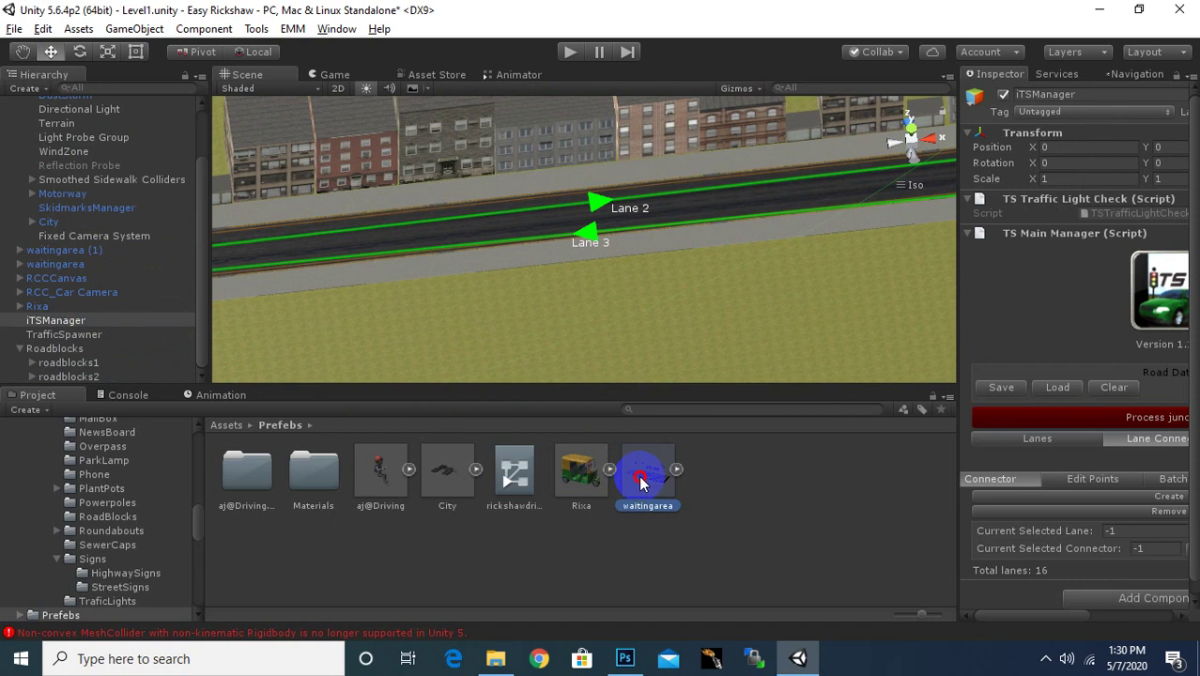
mouse_move(639, 475)
mouse_down()
mouse_move(626, 207)
mouse_move(672, 235)
mouse_up()
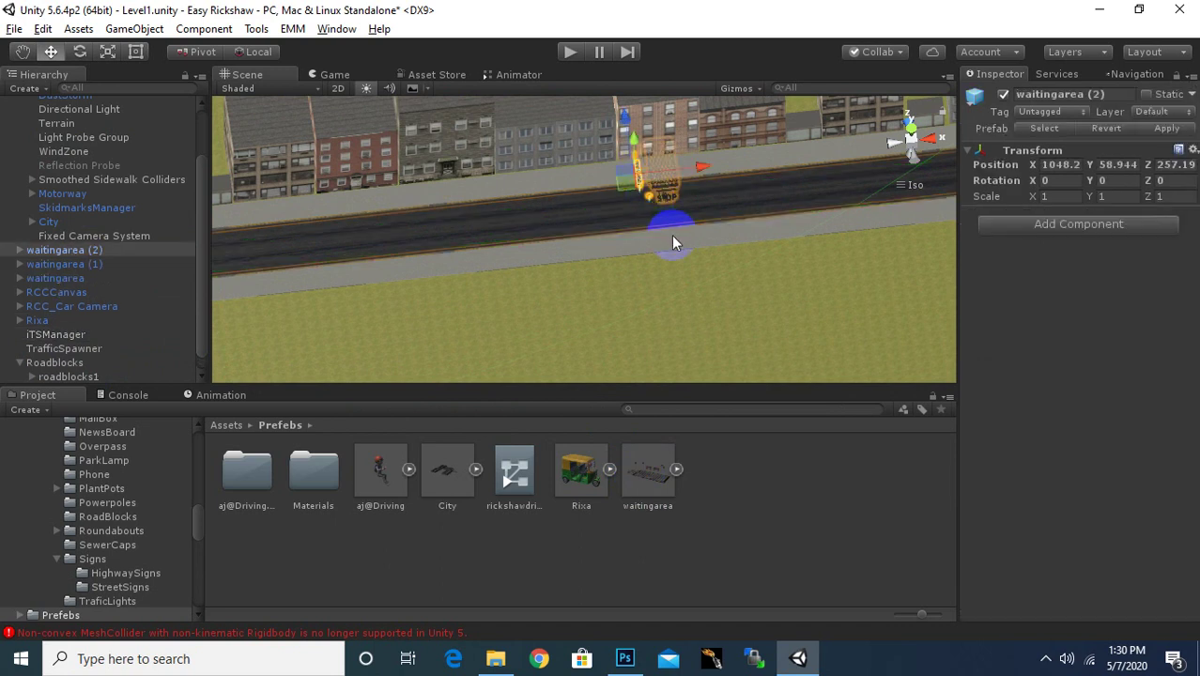
scroll(671, 241, up, 3)
scroll(668, 273, up, 2)
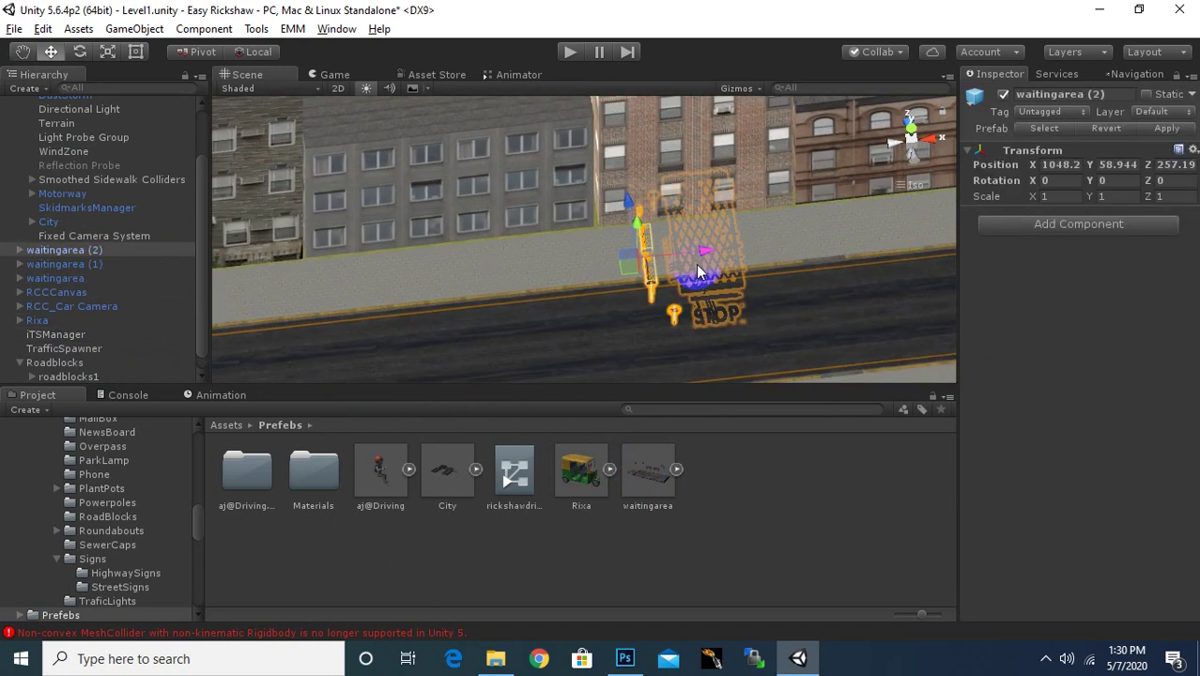
scroll(701, 261, up, 2)
scroll(711, 280, up, 1)
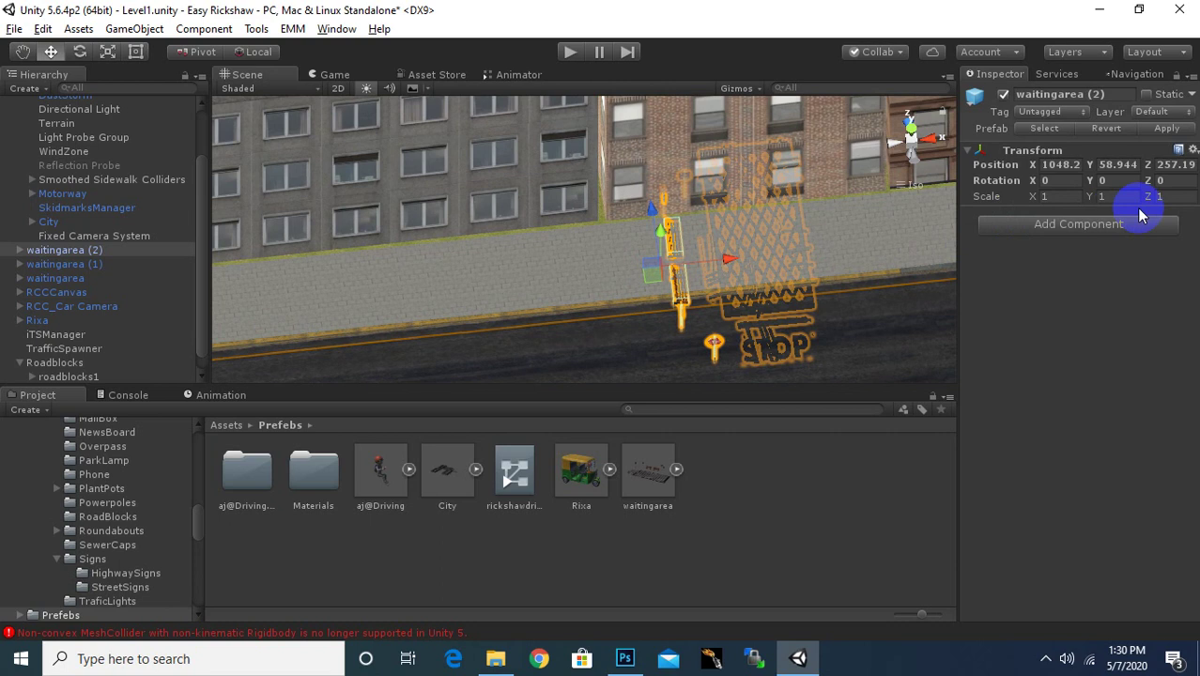
text(90)
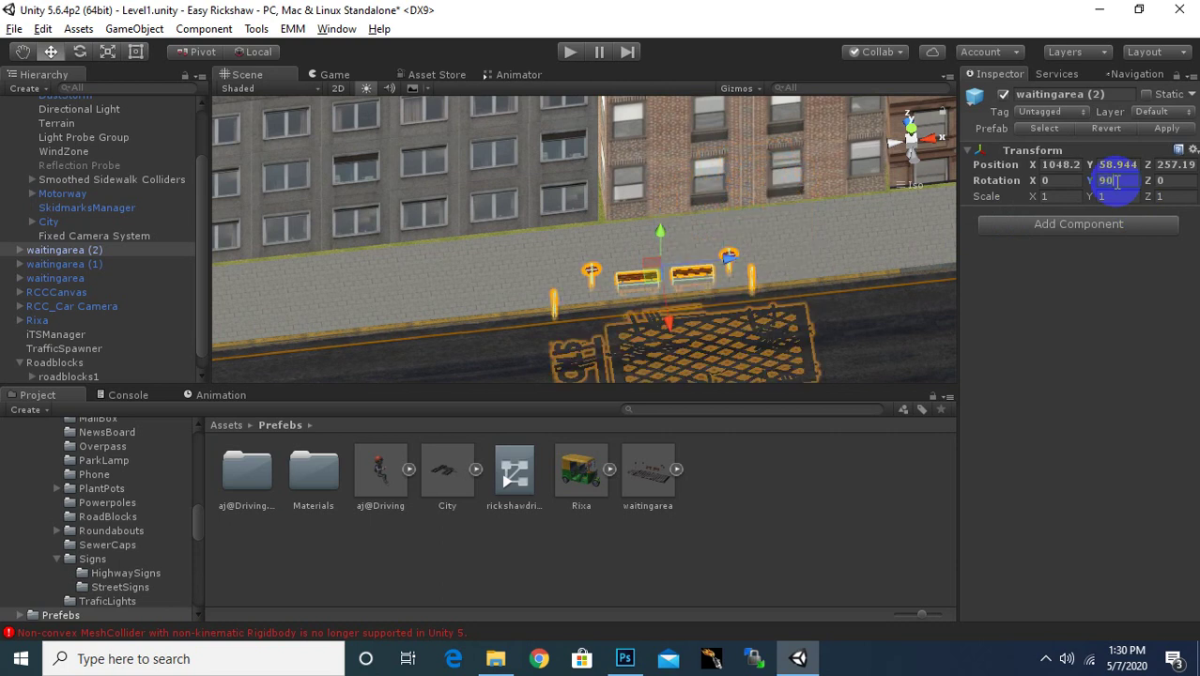
drag(770, 295, 683, 254)
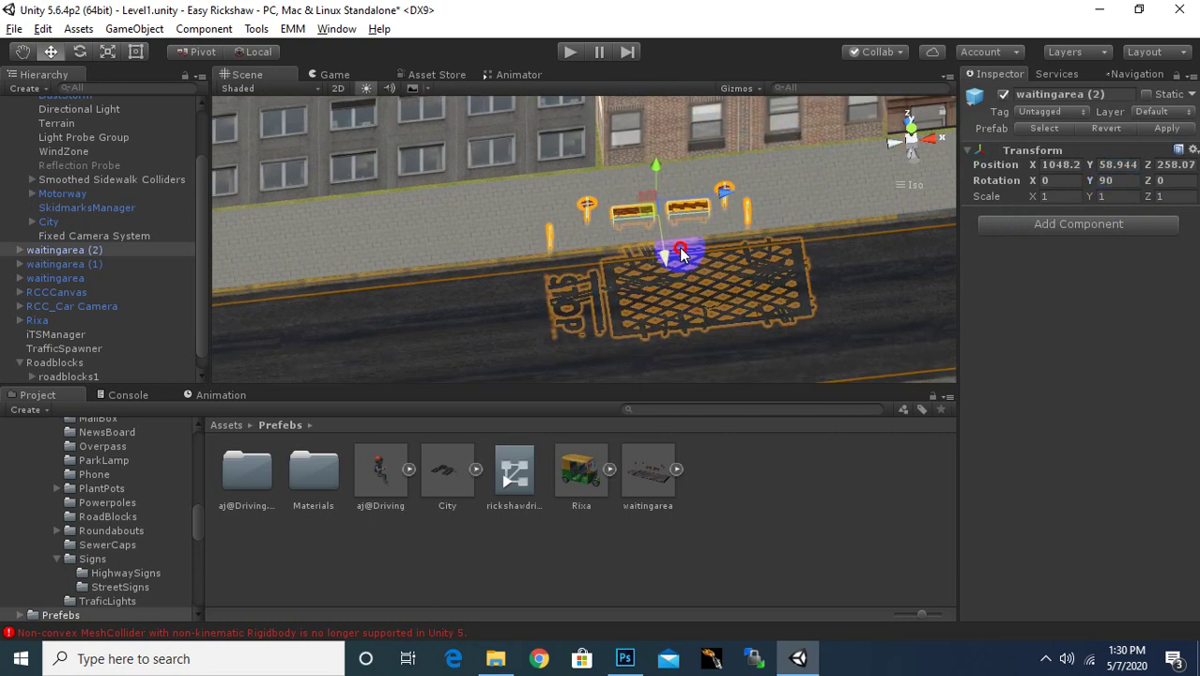
Adjust the new waitingarea's height so it rests on the street at Y 59.6.
drag(656, 165, 655, 162)
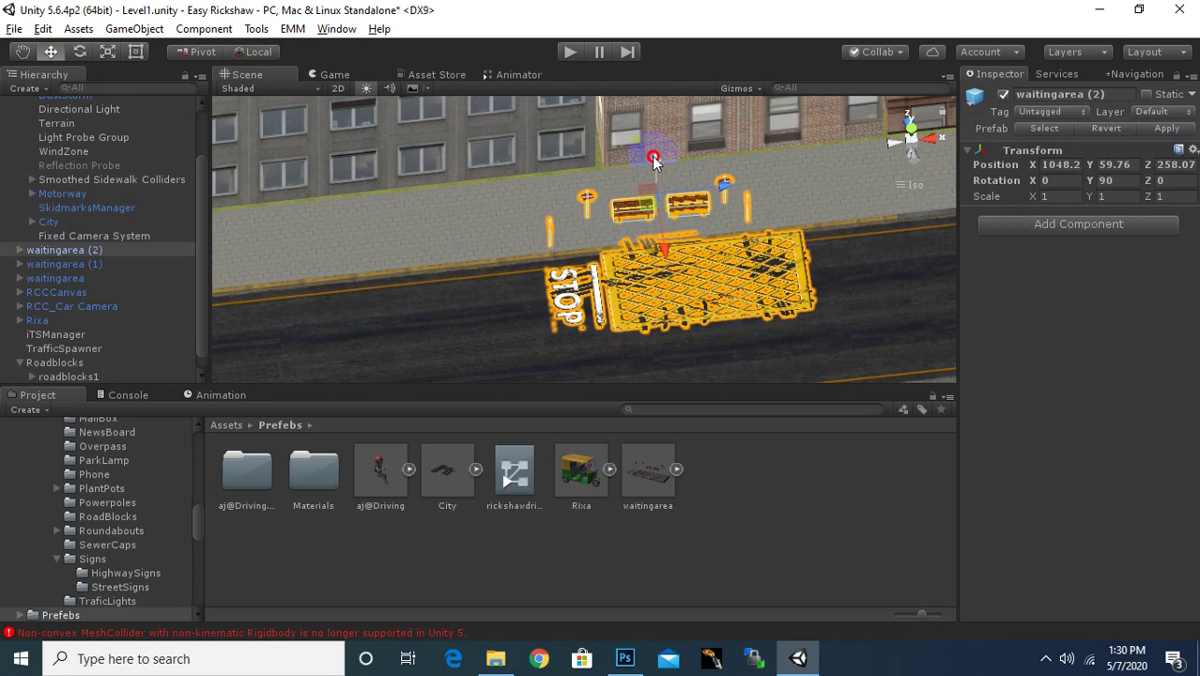
mouse_move(471, 286)
alt+mouse_down()
mouse_move(517, 296)
mouse_move(779, 138)
alt+mouse_up()
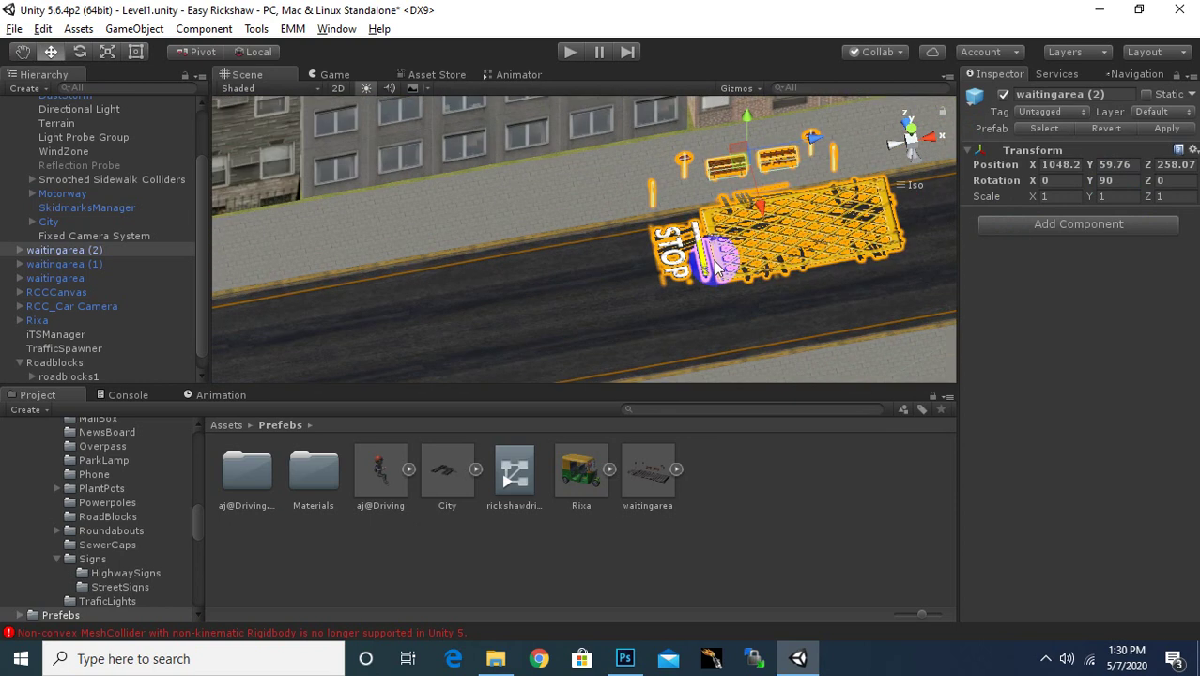
drag(811, 99, 656, 338)
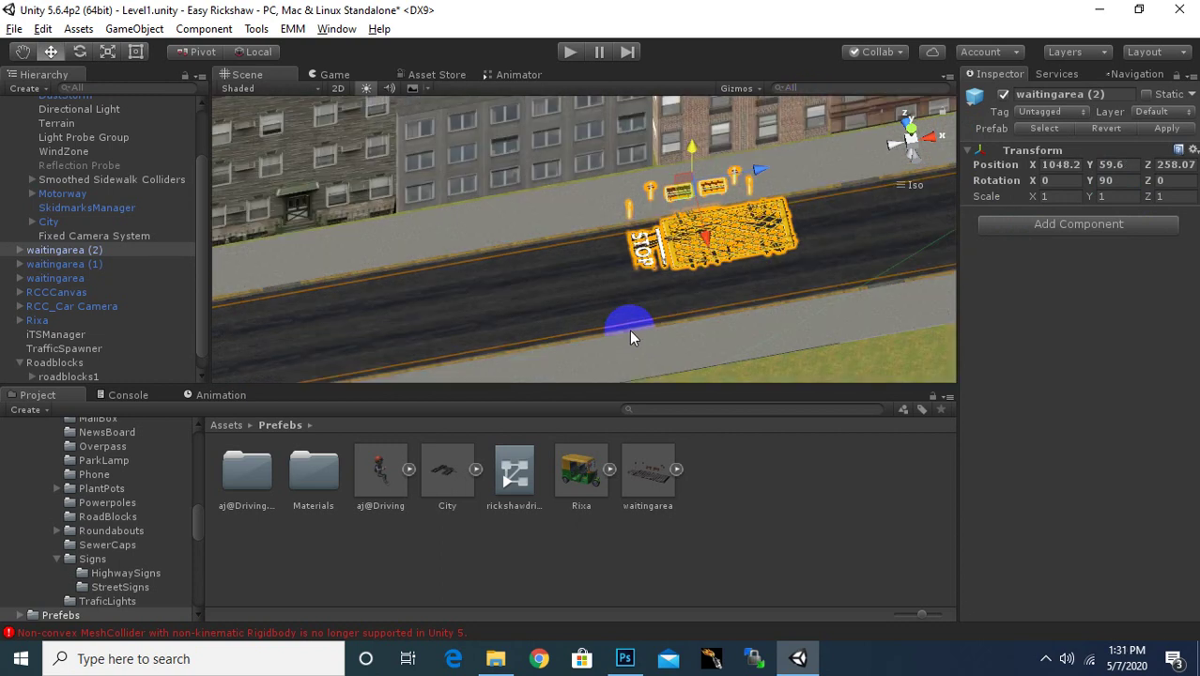
Orbit and zoom in on the road by the tree, then drag in the waitingarea prefab.
scroll(659, 334, down, 5)
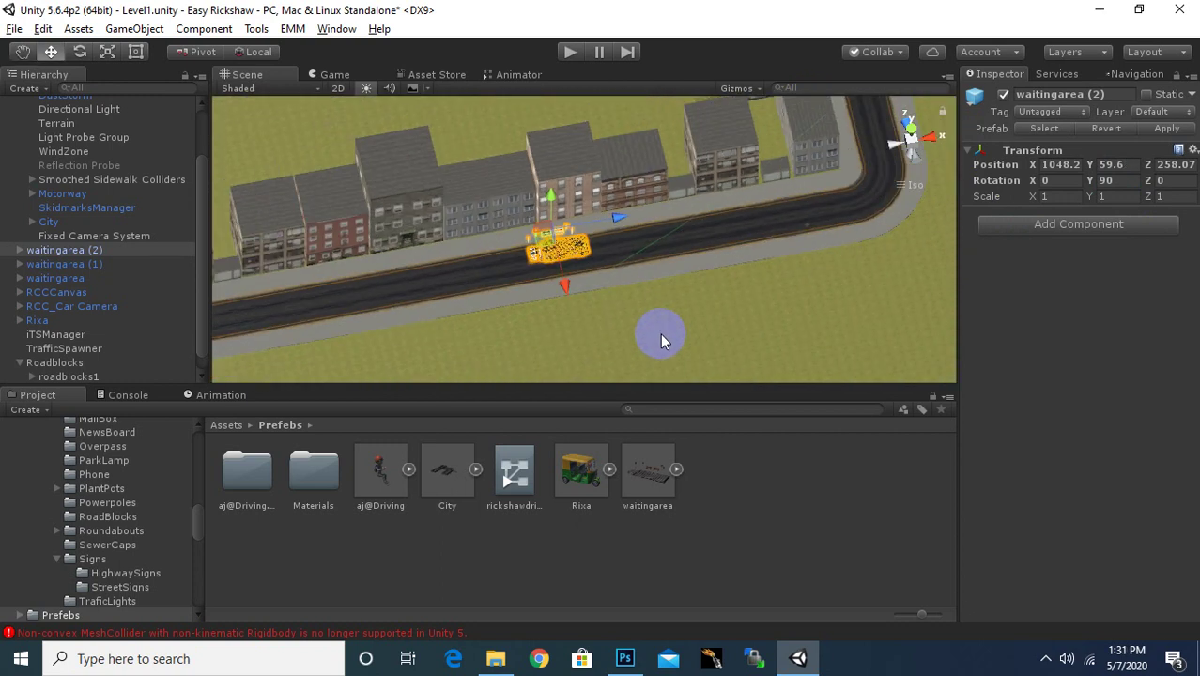
mouse_move(663, 335)
alt+mouse_down()
mouse_move(614, 298)
mouse_move(496, 376)
alt+mouse_up()
mouse_move(616, 327)
alt+mouse_down()
mouse_move(655, 297)
mouse_move(460, 319)
alt+mouse_up()
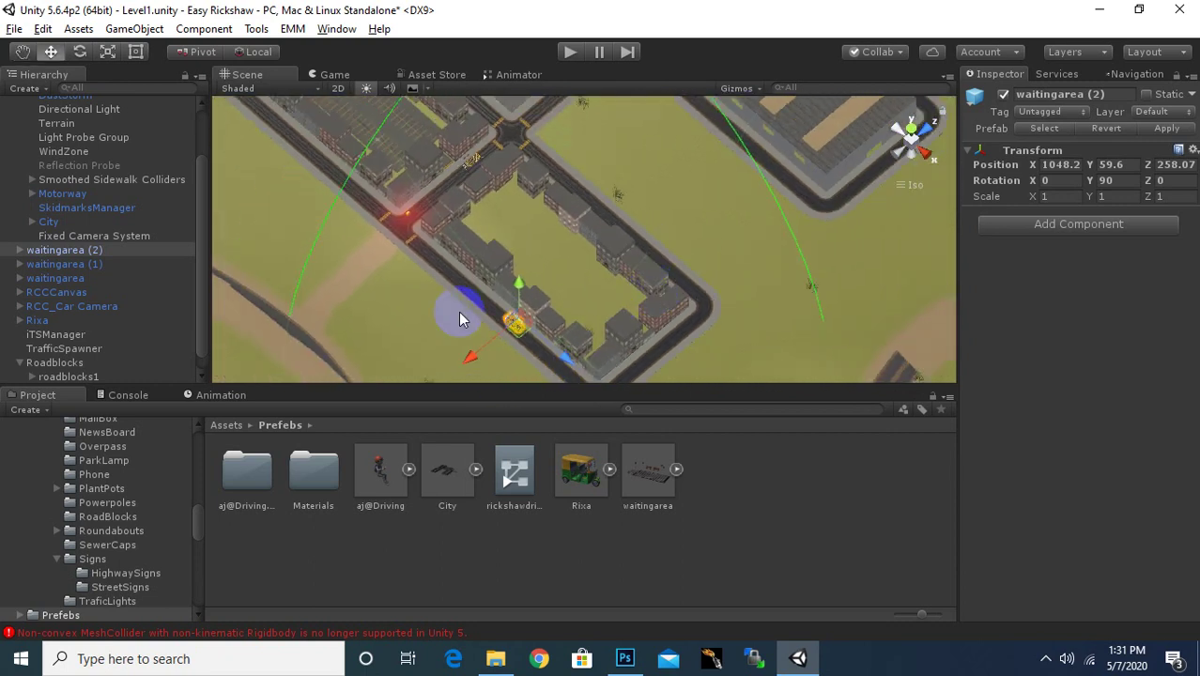
mouse_move(765, 265)
alt+mouse_down()
mouse_move(717, 311)
mouse_move(780, 295)
mouse_move(509, 303)
mouse_move(477, 215)
mouse_move(791, 351)
mouse_move(590, 333)
alt+mouse_up()
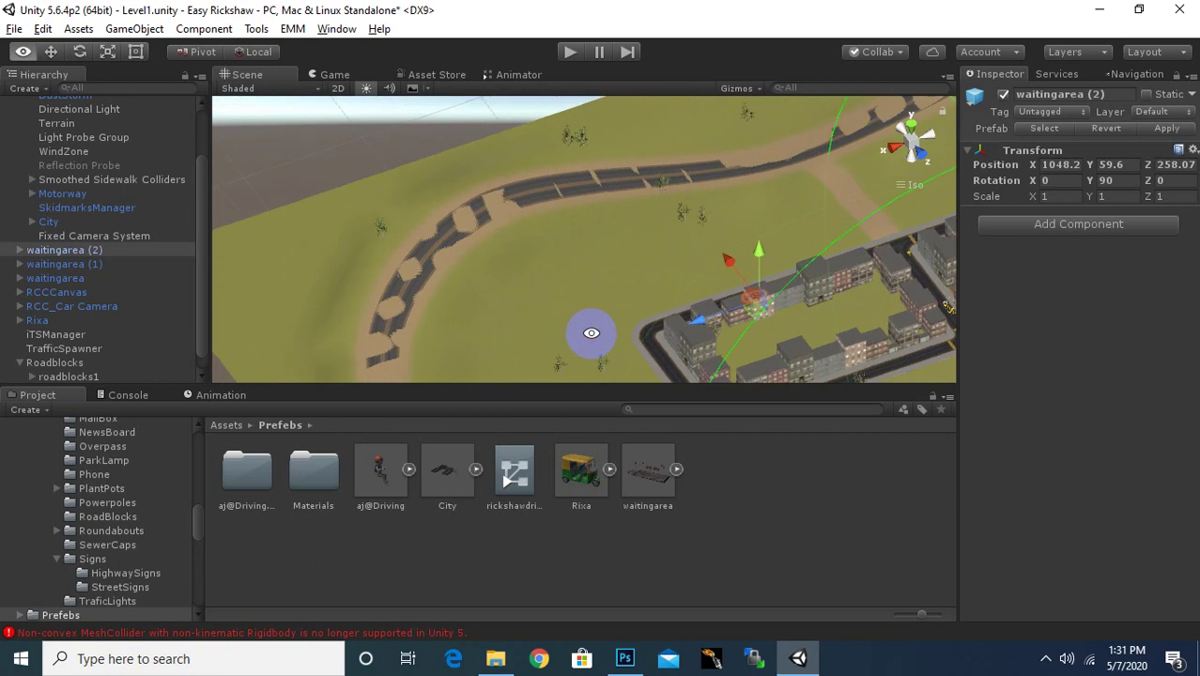
mouse_move(590, 332)
middle_down()
mouse_move(786, 331)
mouse_move(704, 226)
middle_up()
scroll(705, 230, up, 5)
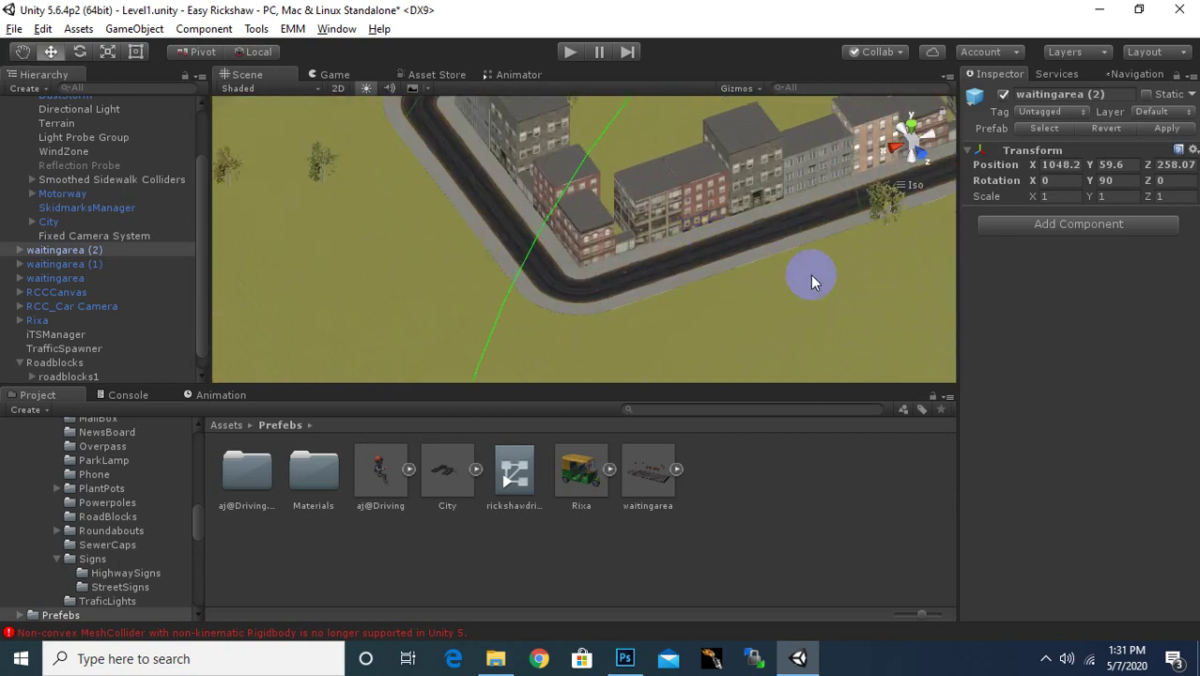
scroll(665, 272, up, 3)
scroll(667, 271, up, 2)
scroll(658, 310, up, 1)
scroll(667, 317, up, 1)
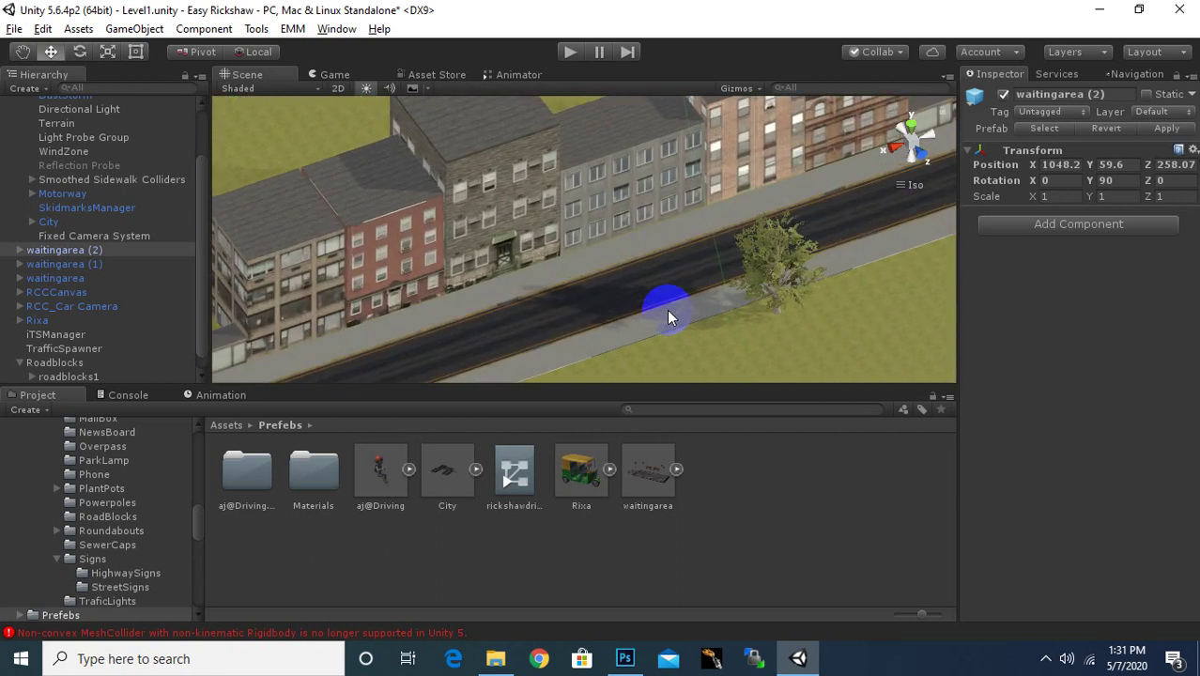
drag(648, 469, 695, 237)
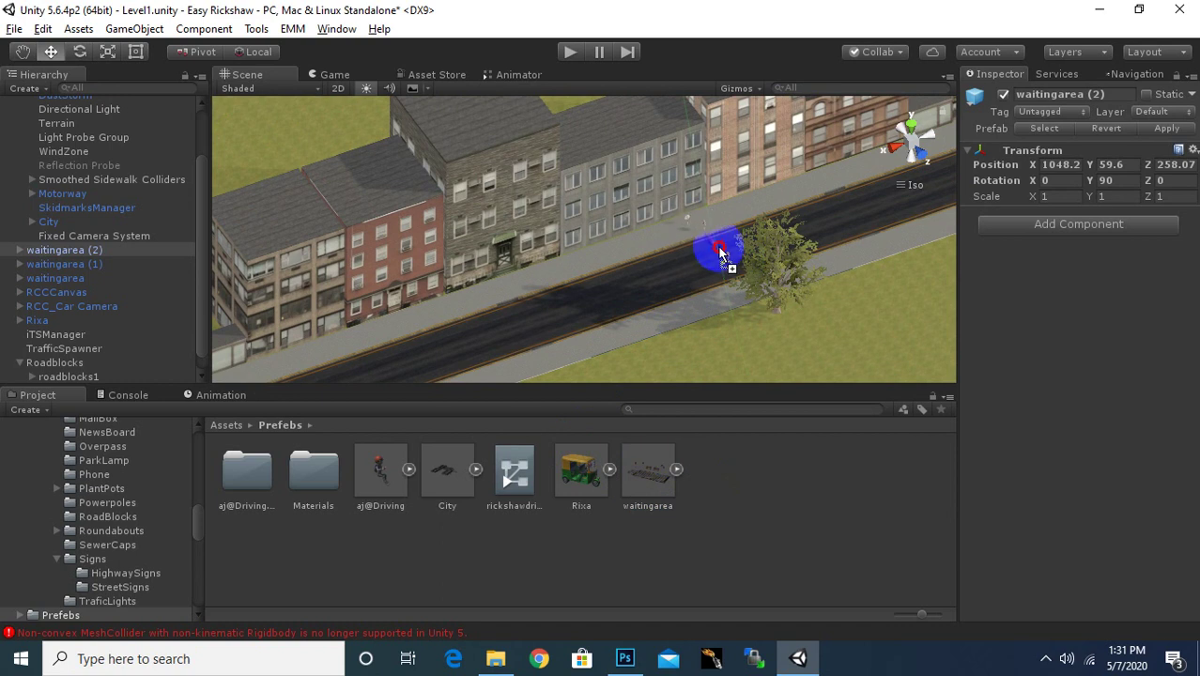
Place the fourth waitingarea on the road and set its Y rotation to -90.
drag(716, 252, 717, 252)
key(f)
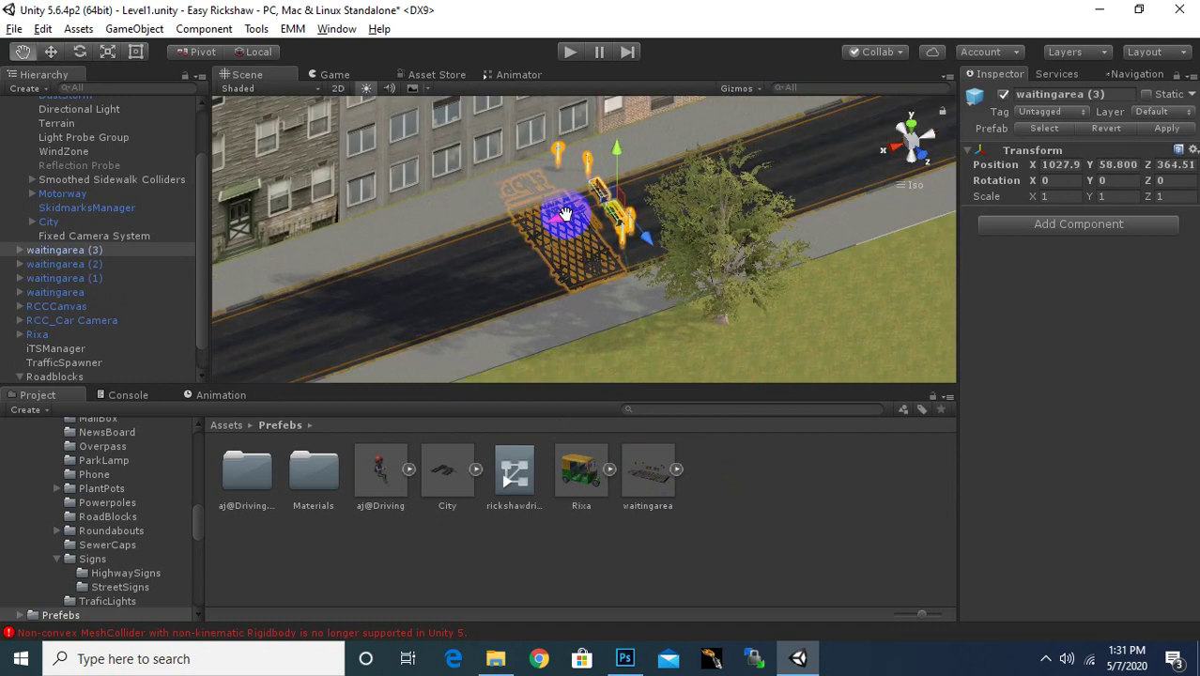
middle_drag(560, 228, 655, 284)
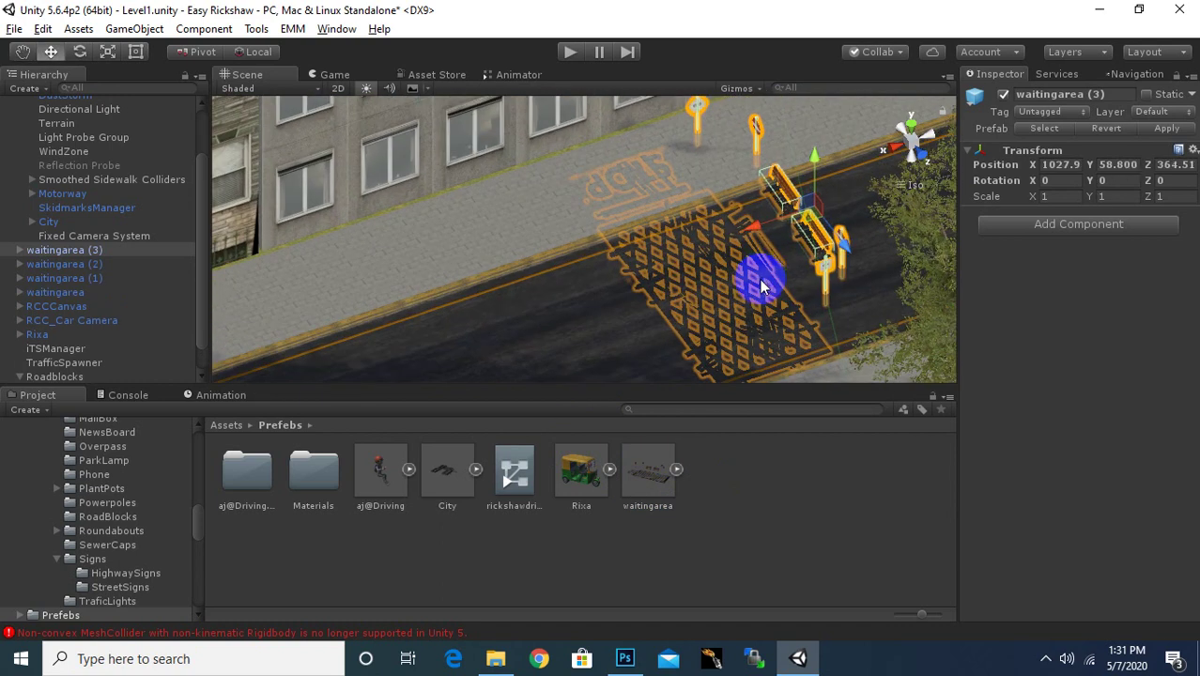
click(80, 52)
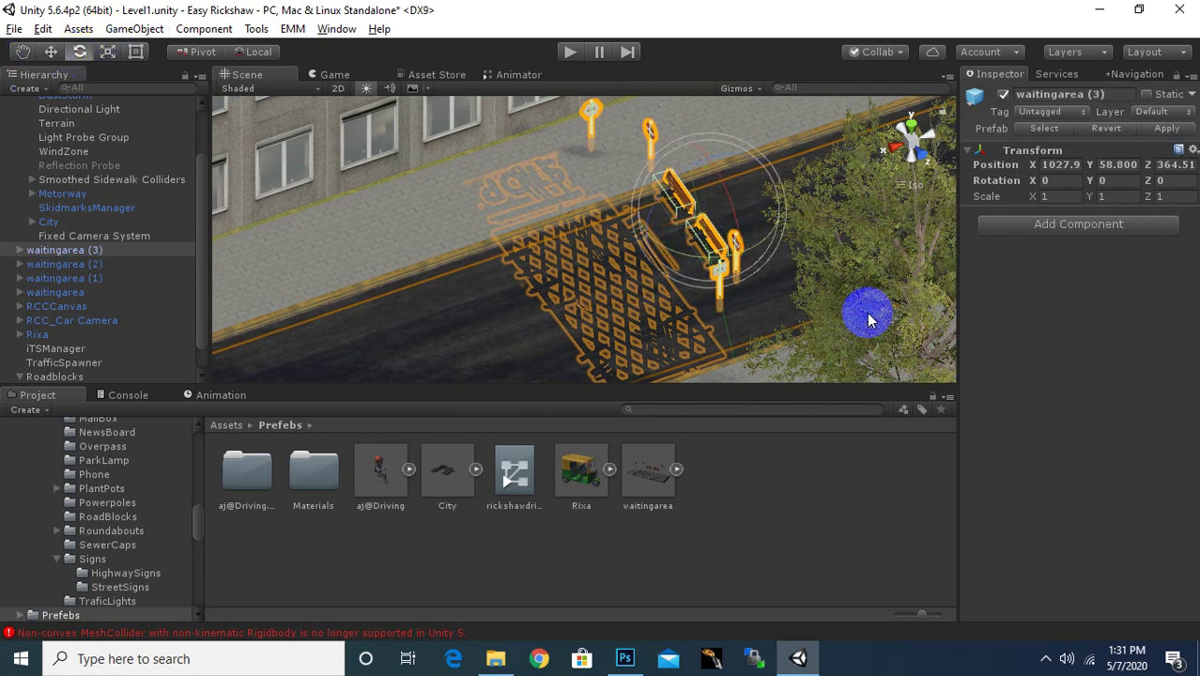
middle_drag(867, 313, 822, 272)
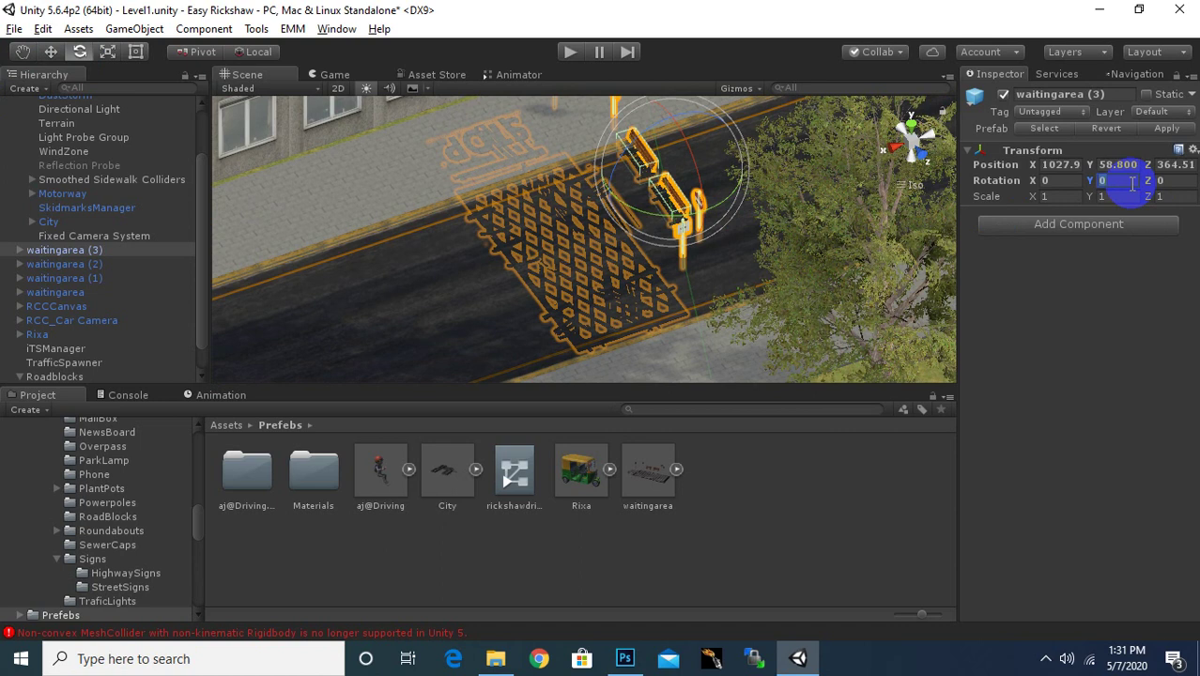
text(90)
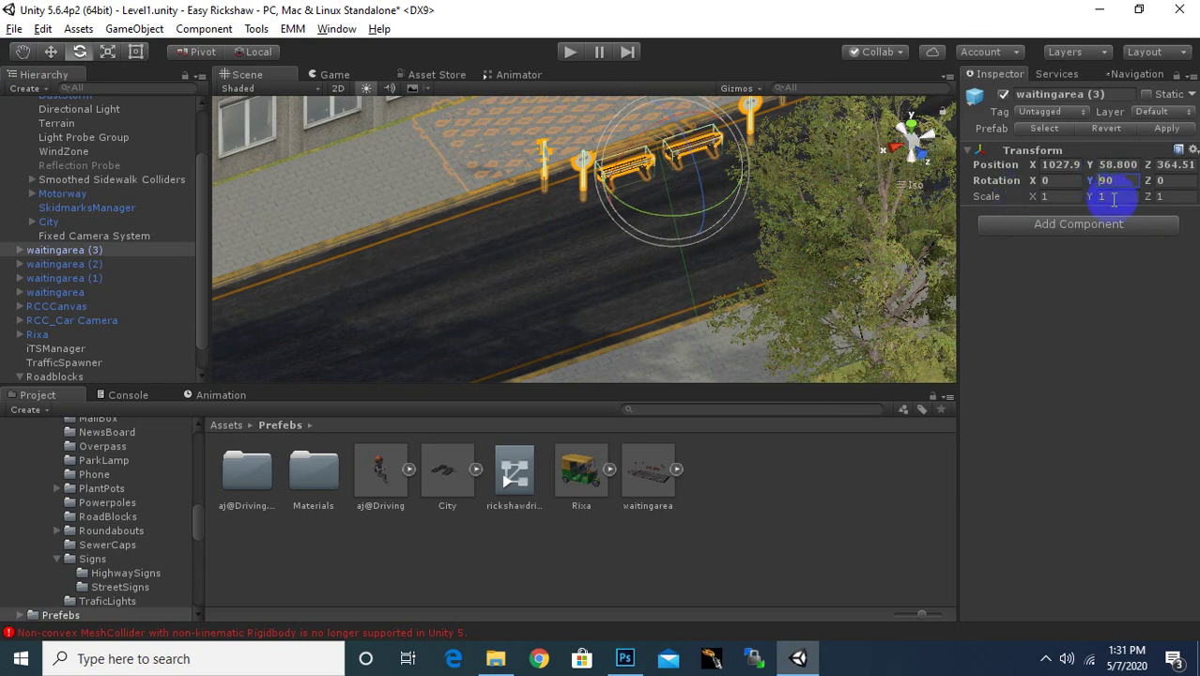
text(-90)
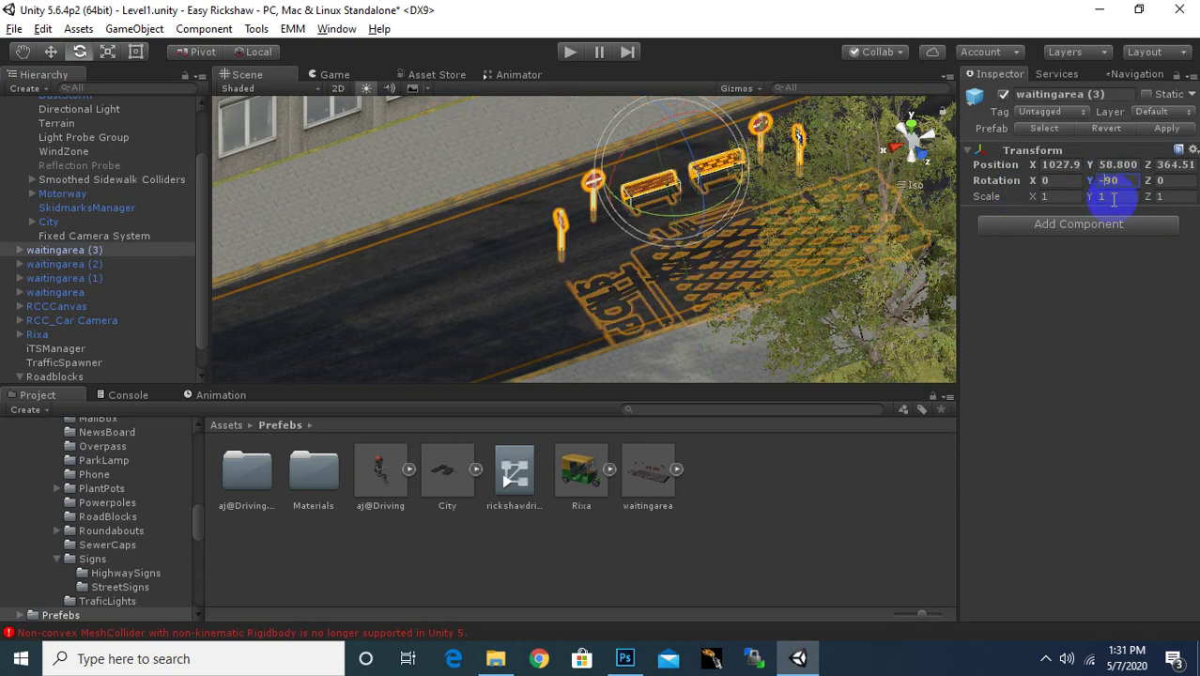
Move the waitingarea into line with the street at X 1027.9, Y 59.54, Z 359.19.
click(51, 51)
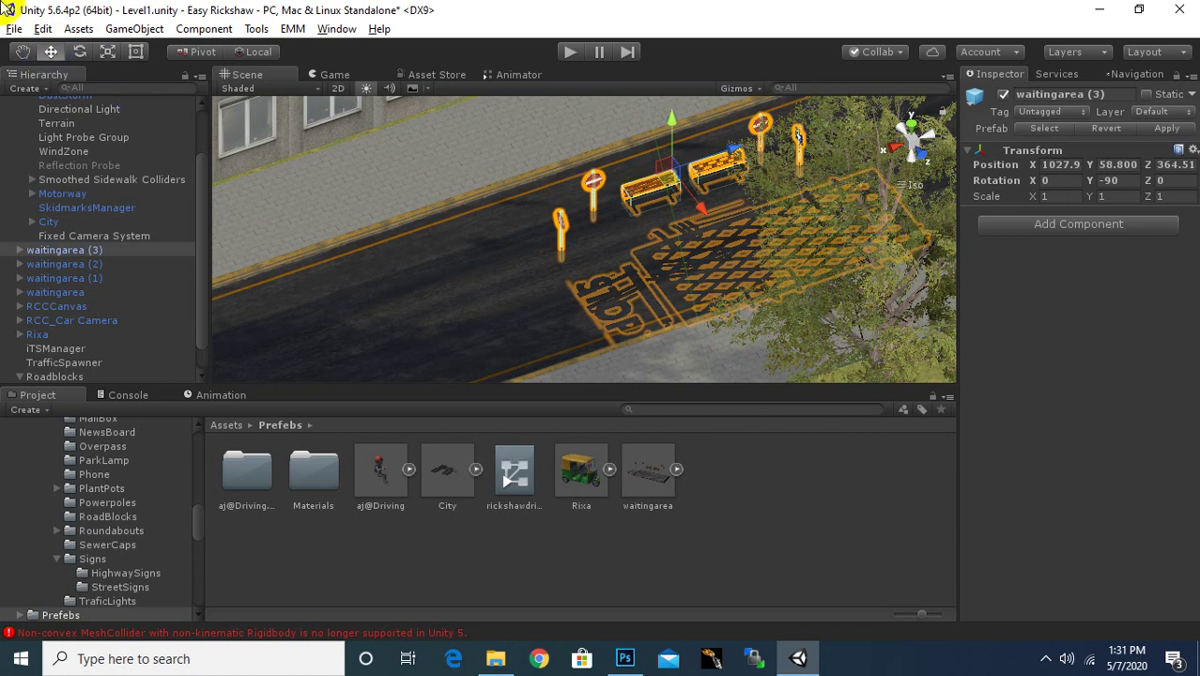
click(700, 240)
drag(709, 206, 617, 150)
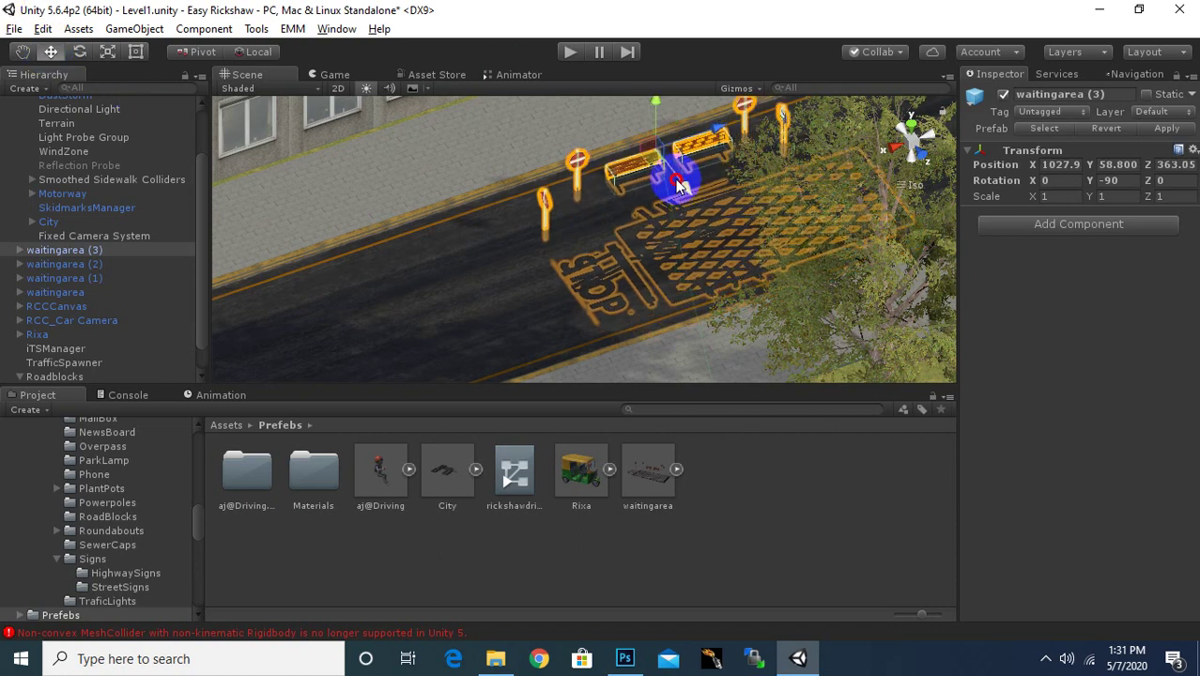
key(f)
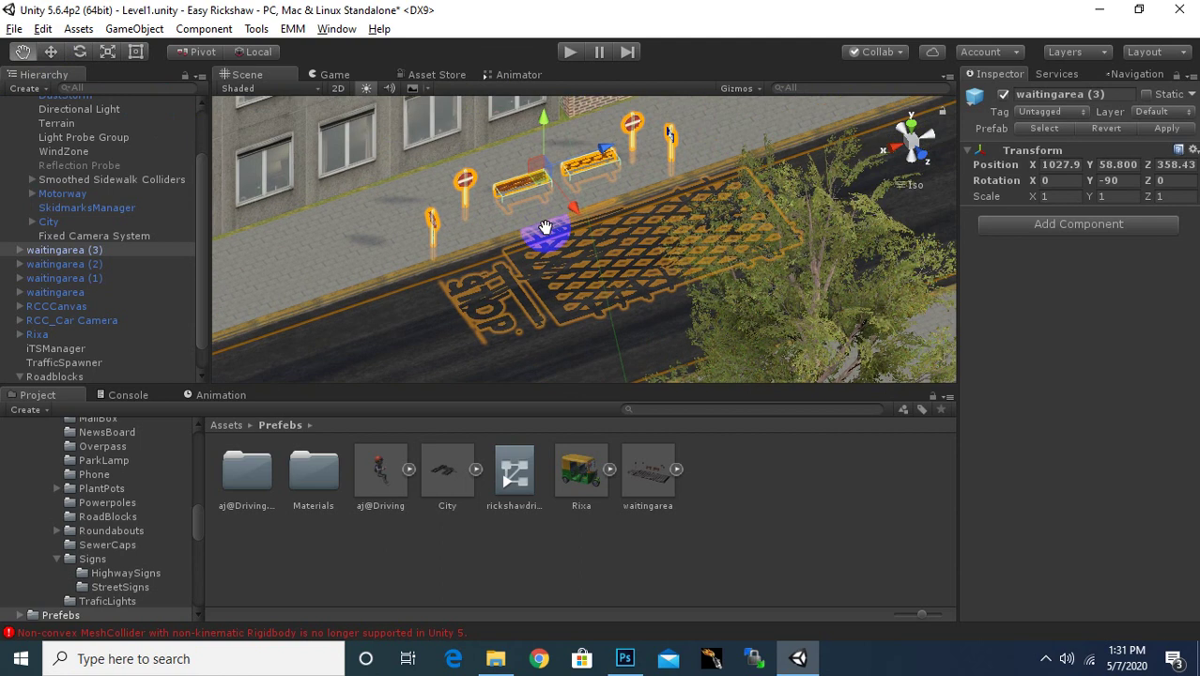
mouse_move(537, 140)
mouse_down()
mouse_move(532, 131)
mouse_move(558, 203)
mouse_up()
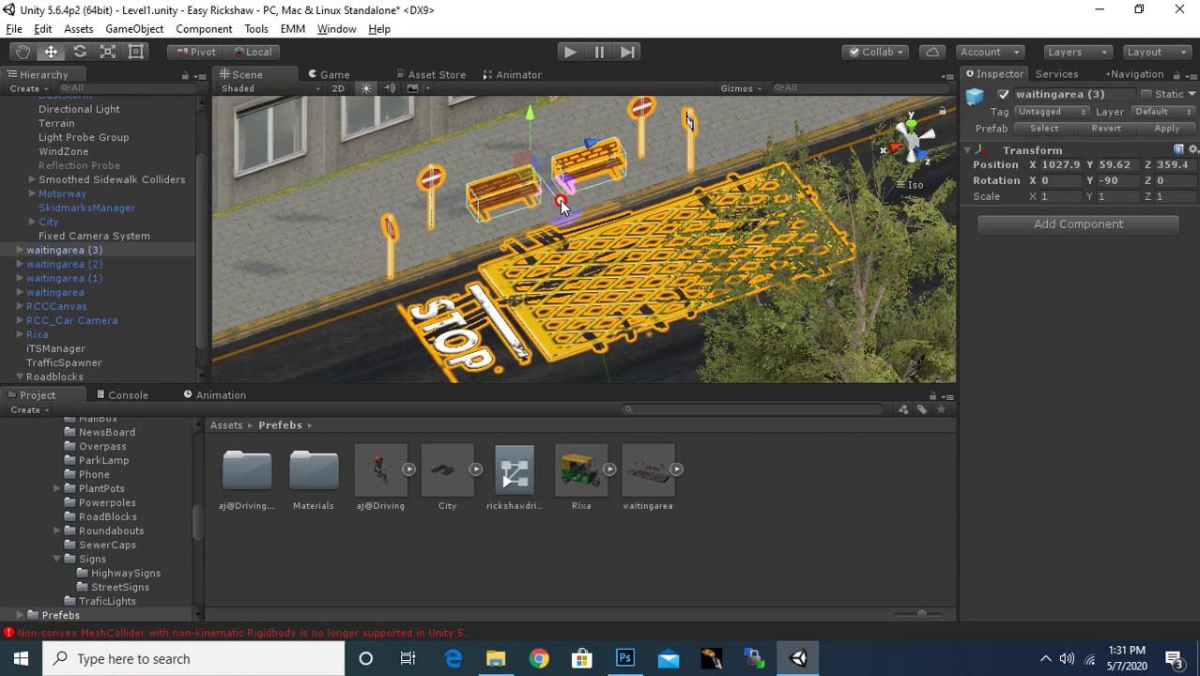
drag(538, 114, 532, 113)
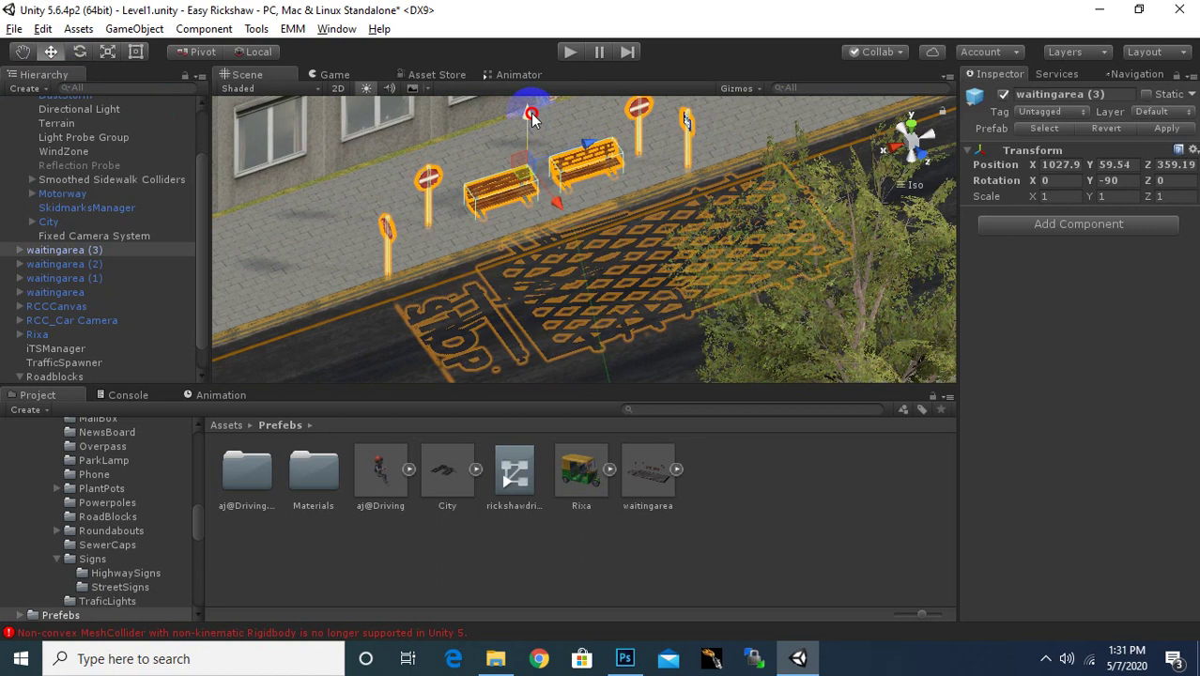
Zoom out and orbit over the city block toward the parking area.
scroll(424, 263, down, 3)
scroll(422, 272, down, 2)
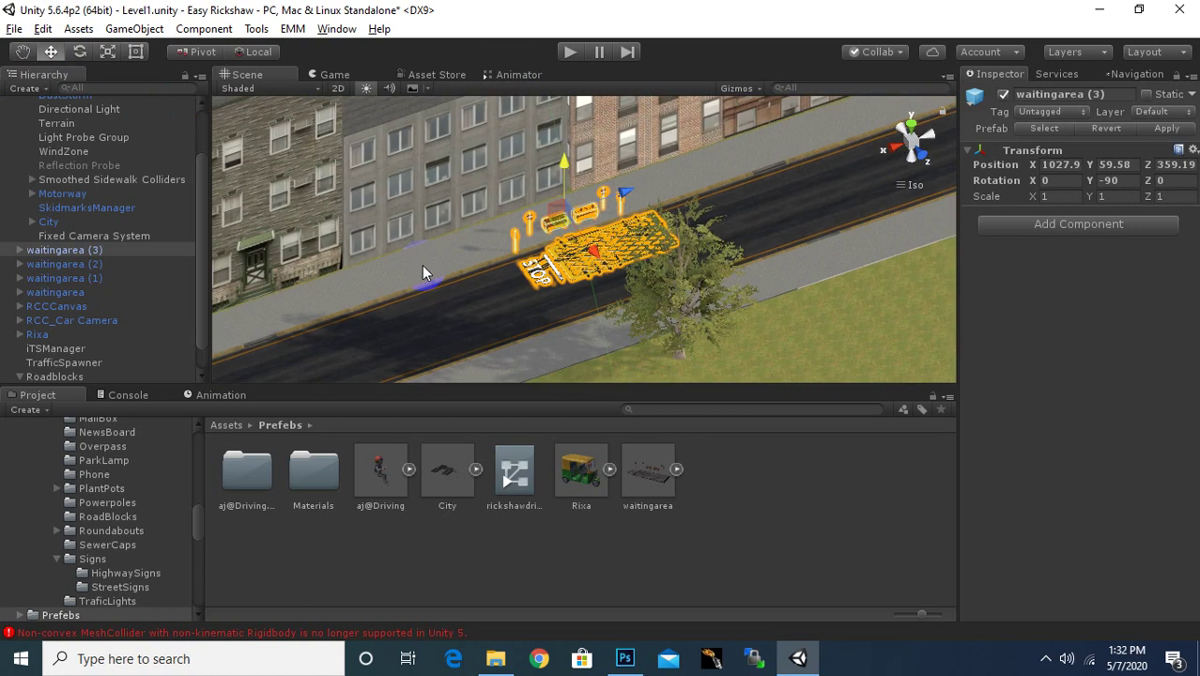
scroll(422, 267, down, 3)
scroll(422, 266, down, 3)
alt+drag(421, 266, 655, 281)
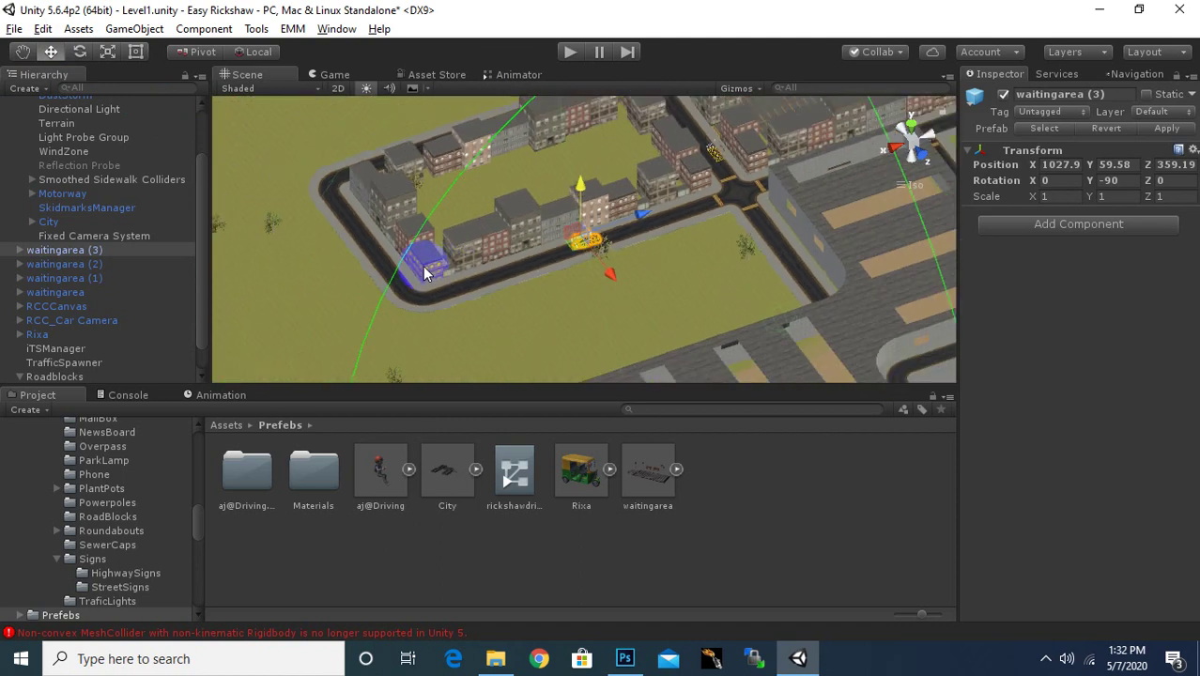
mouse_move(654, 286)
middle_down()
mouse_move(452, 338)
mouse_move(428, 363)
middle_up()
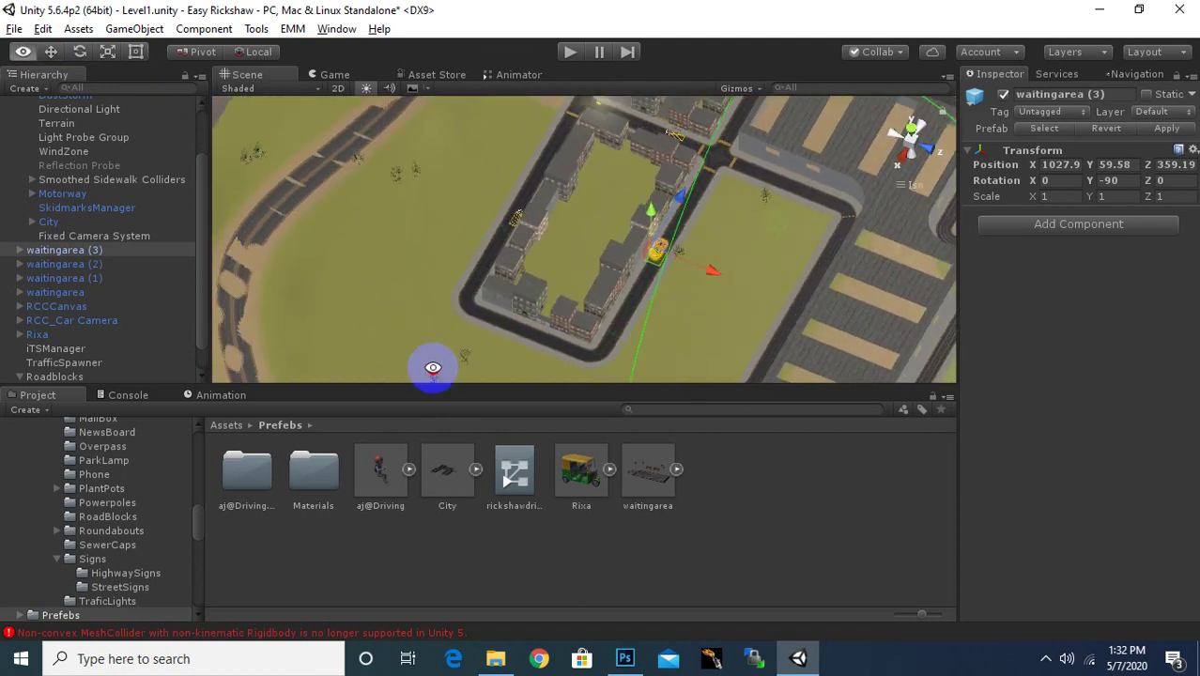
mouse_move(428, 362)
alt+mouse_down()
mouse_move(808, 356)
mouse_move(519, 355)
alt+mouse_up()
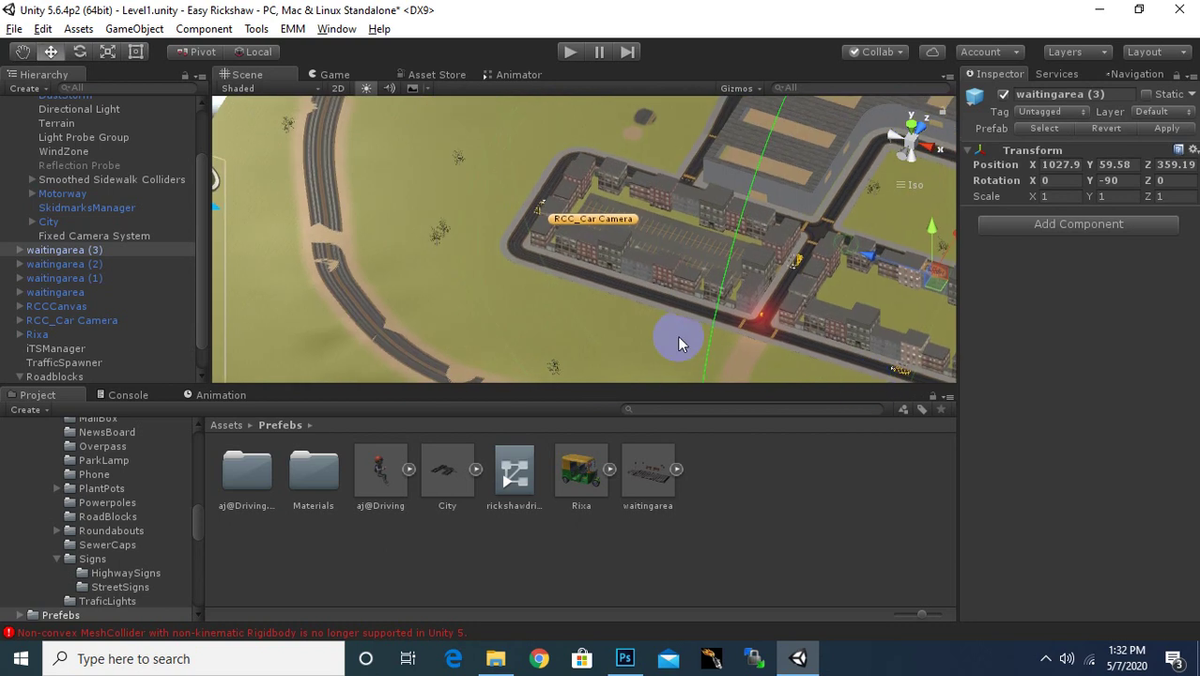
alt+drag(519, 354, 742, 258)
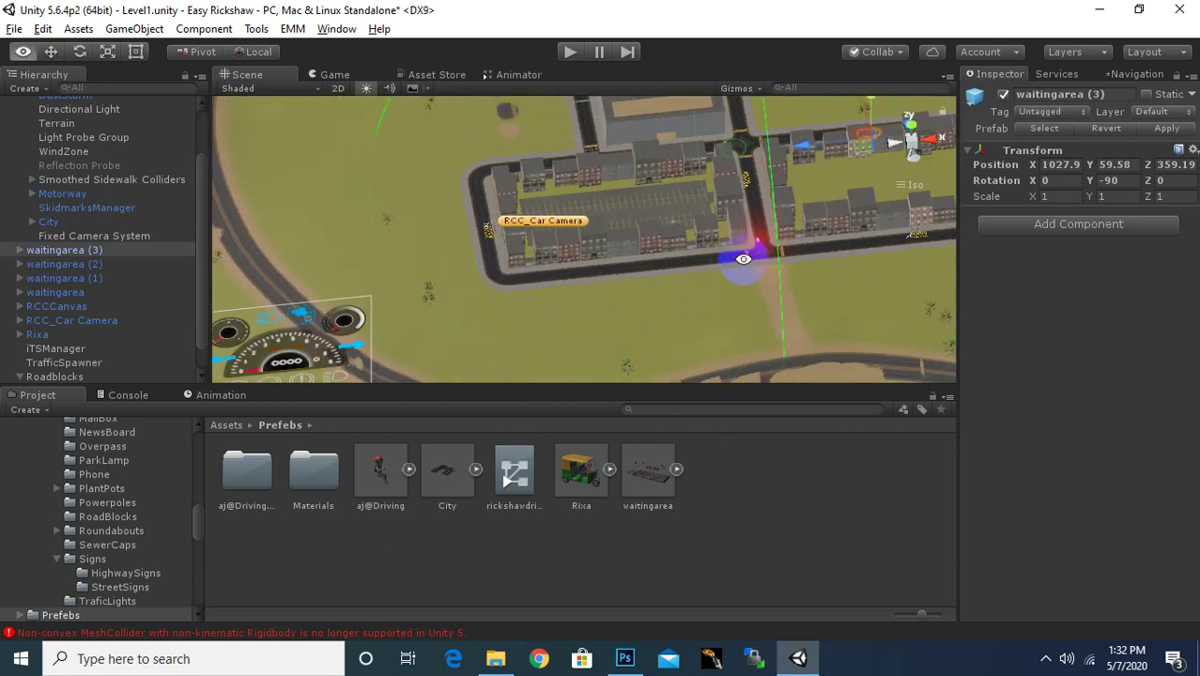
Pan and zoom further out for a wide overhead view of the city blocks.
middle_drag(633, 284, 412, 322)
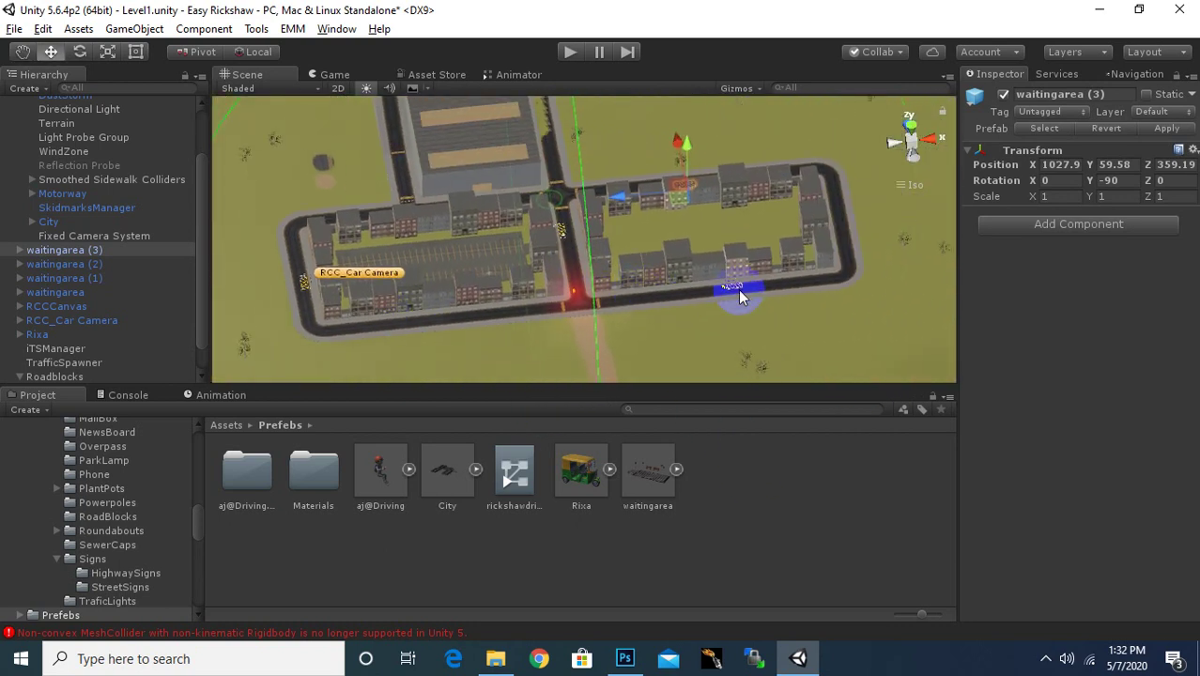
middle_drag(895, 238, 572, 184)
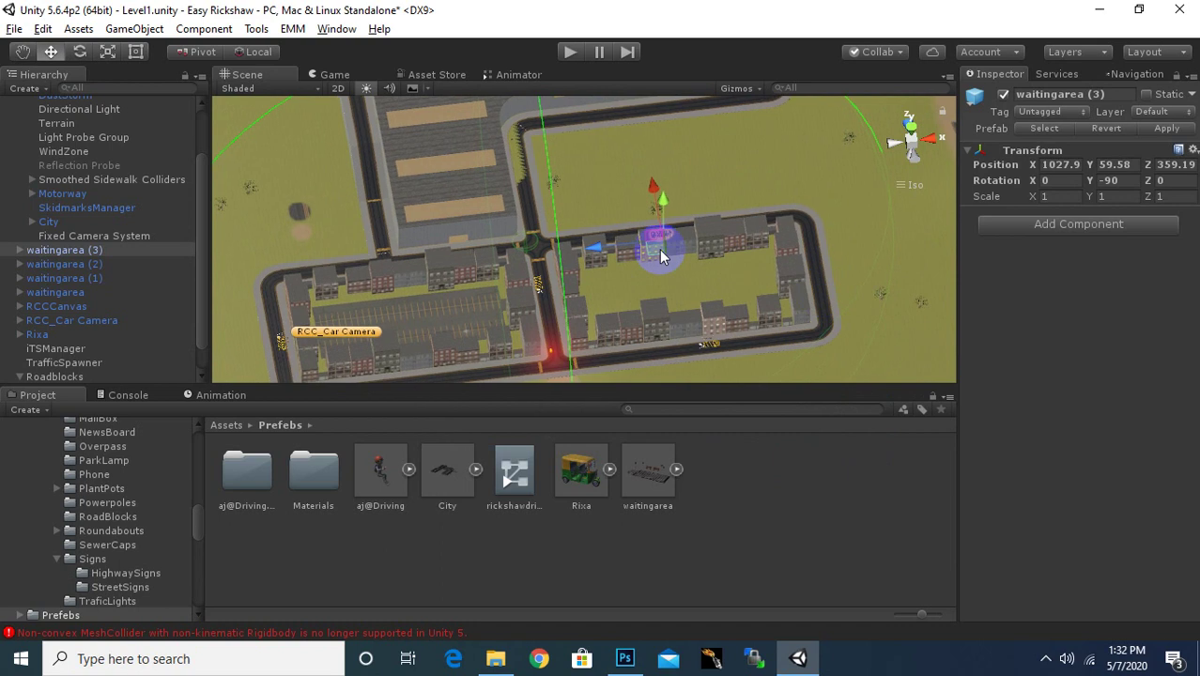
scroll(667, 187, down, 2)
scroll(667, 187, down, 2)
scroll(665, 187, down, 2)
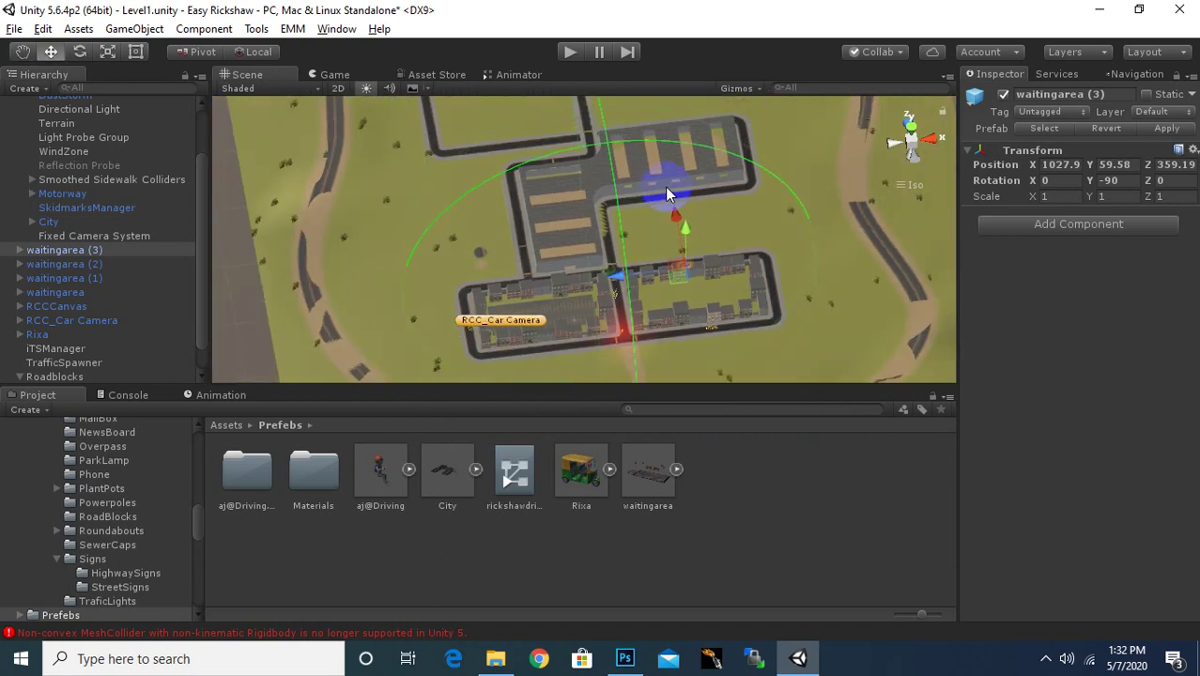
scroll(623, 221, down, 2)
middle_drag(623, 222, 629, 226)
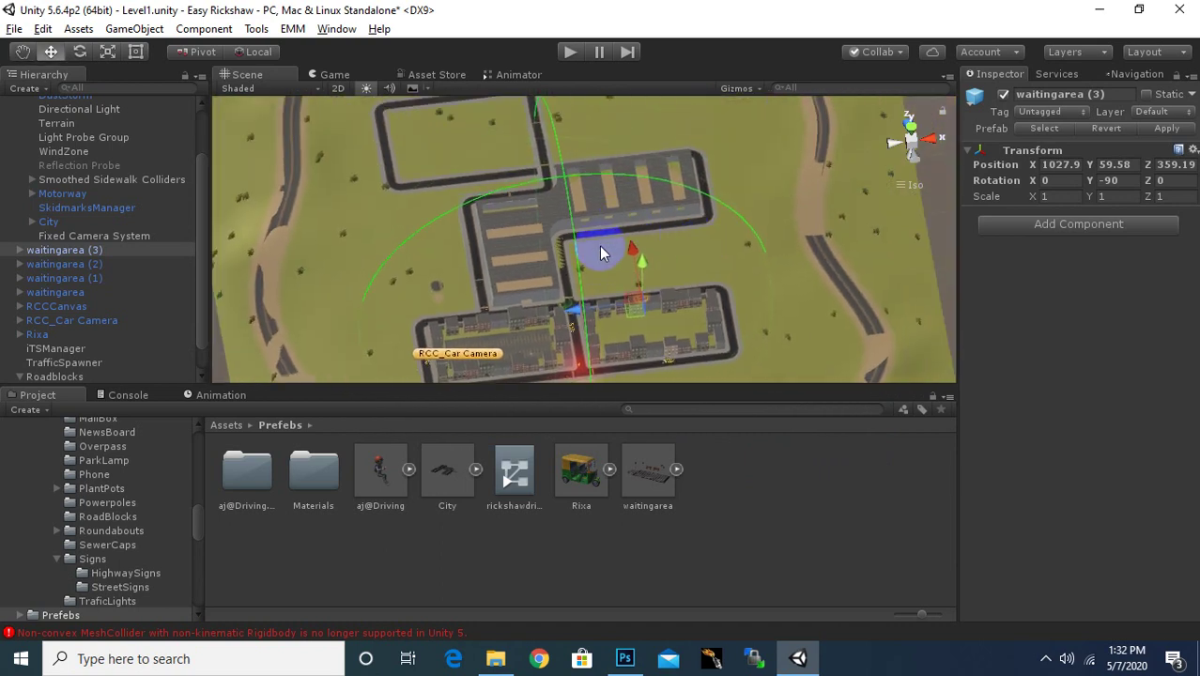